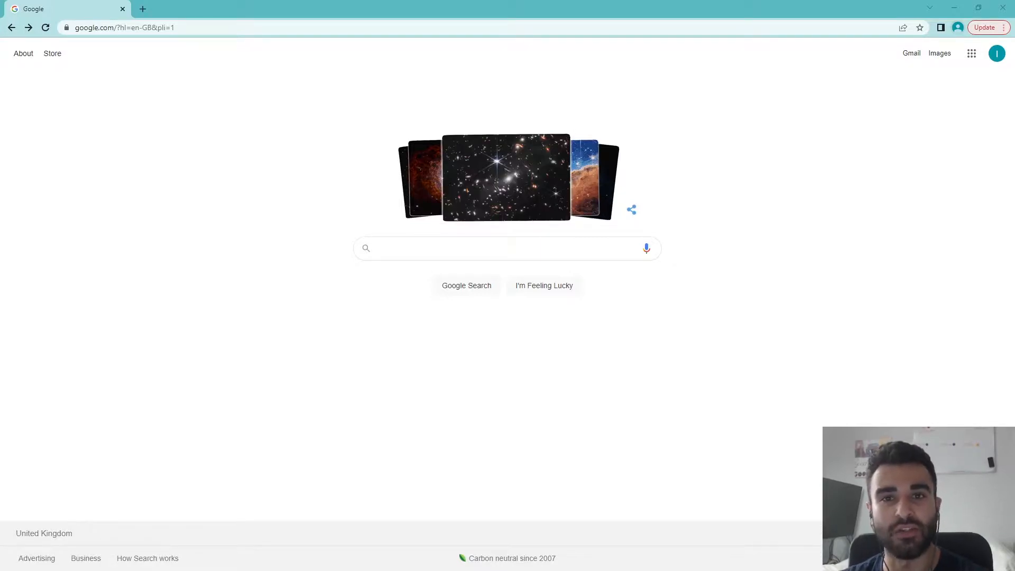
Search Google for "google ads" and open the Google Ads home page
{"action": "left_click", "coordinate": [542, 243]}
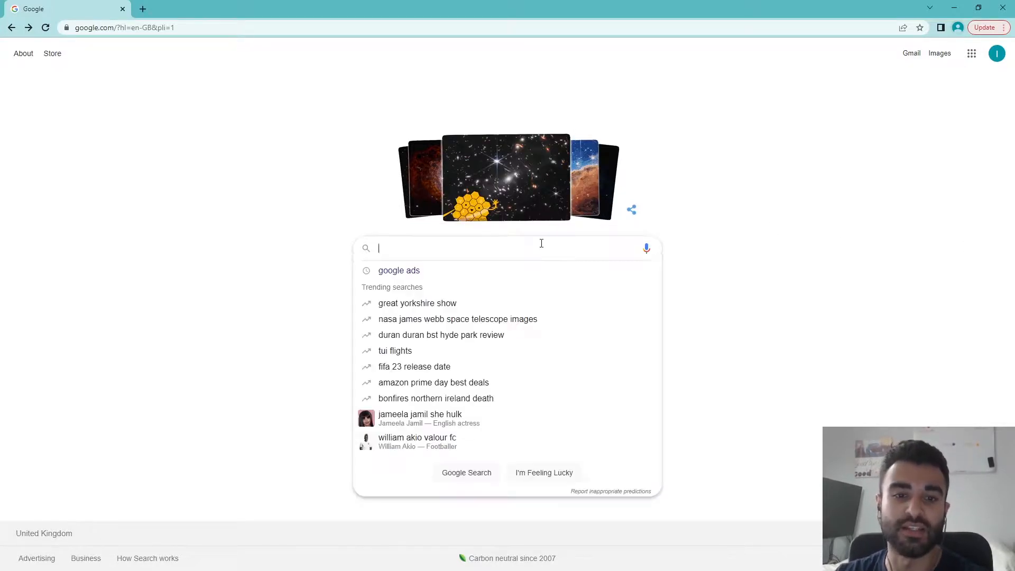
{"action": "left_click", "coordinate": [434, 266]}
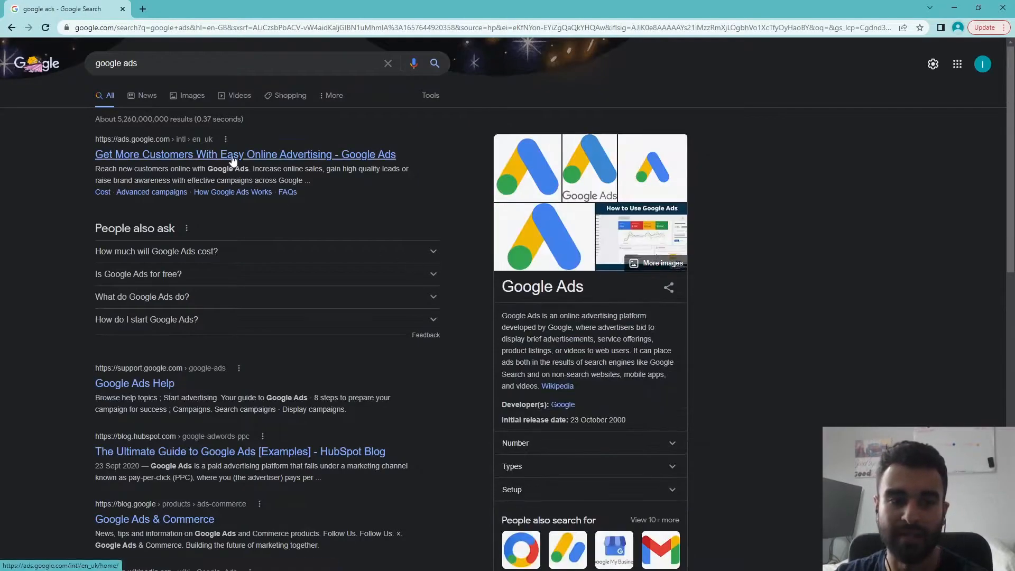
{"action": "left_click", "coordinate": [340, 155]}
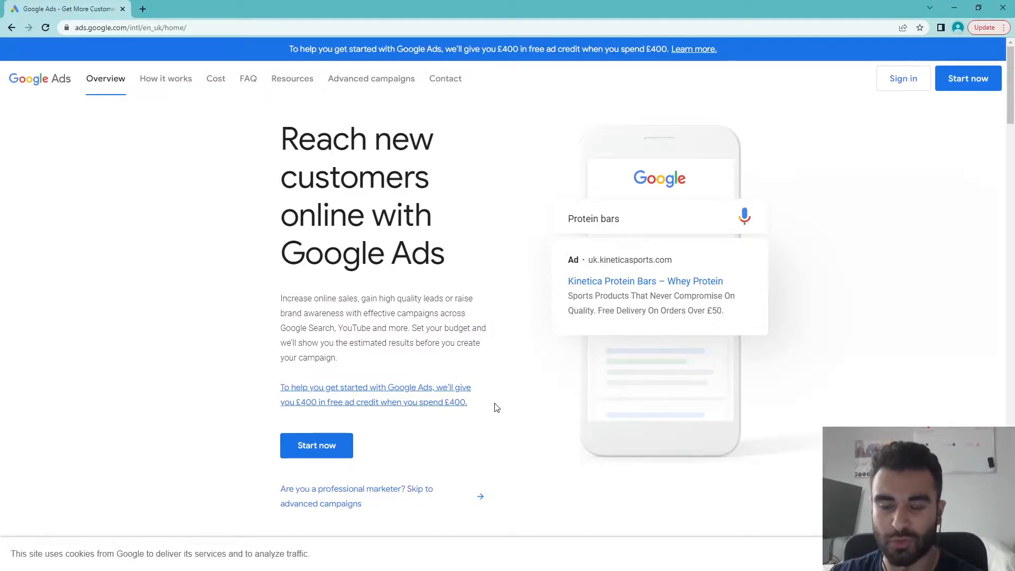
Start a new campaign in Expert Mode and choose the objective "Create a campaign without a goal's guidance"
{"action": "left_click", "coordinate": [325, 444]}
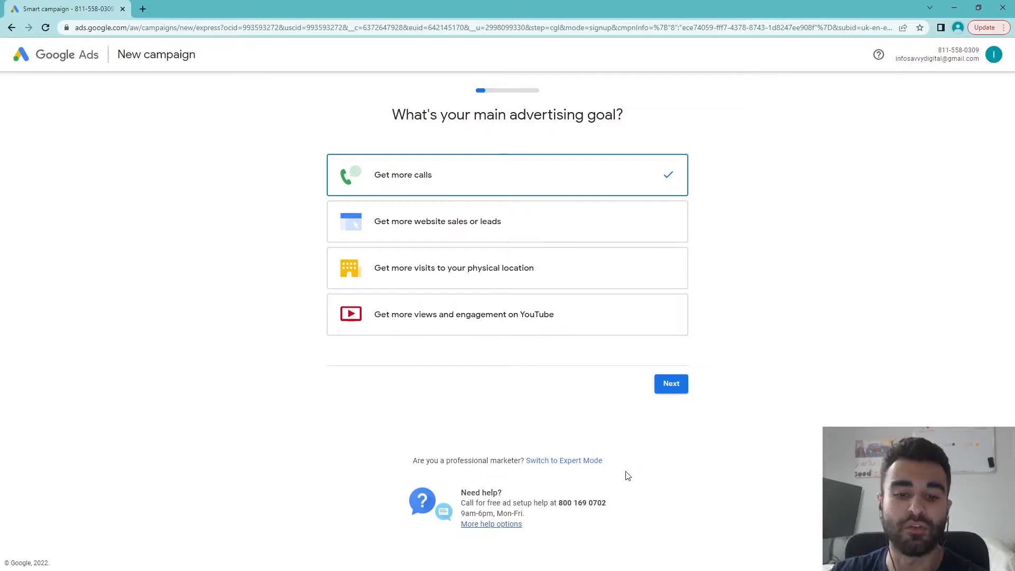
{"action": "left_click", "coordinate": [573, 461]}
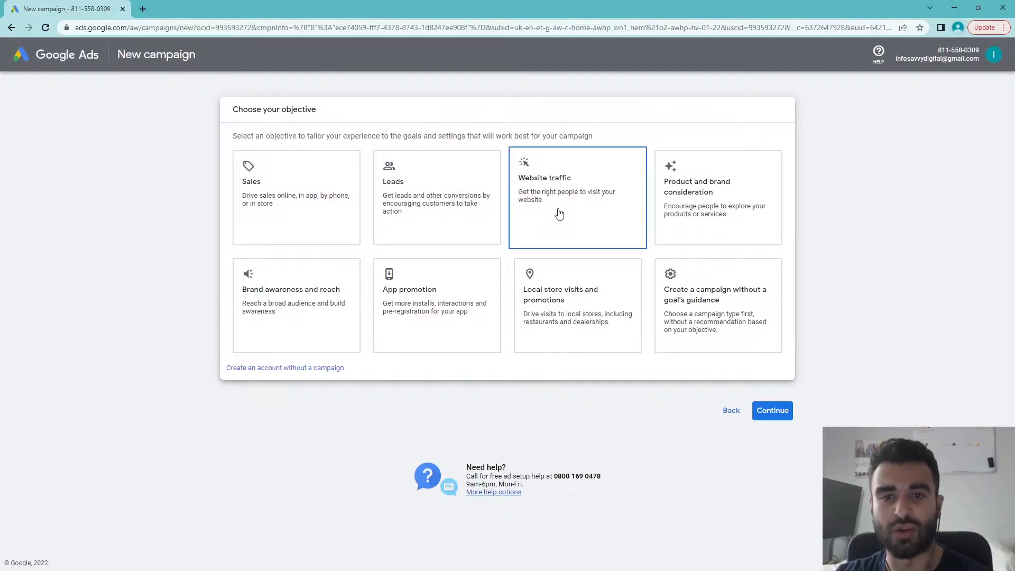
{"action": "left_click", "coordinate": [767, 307]}
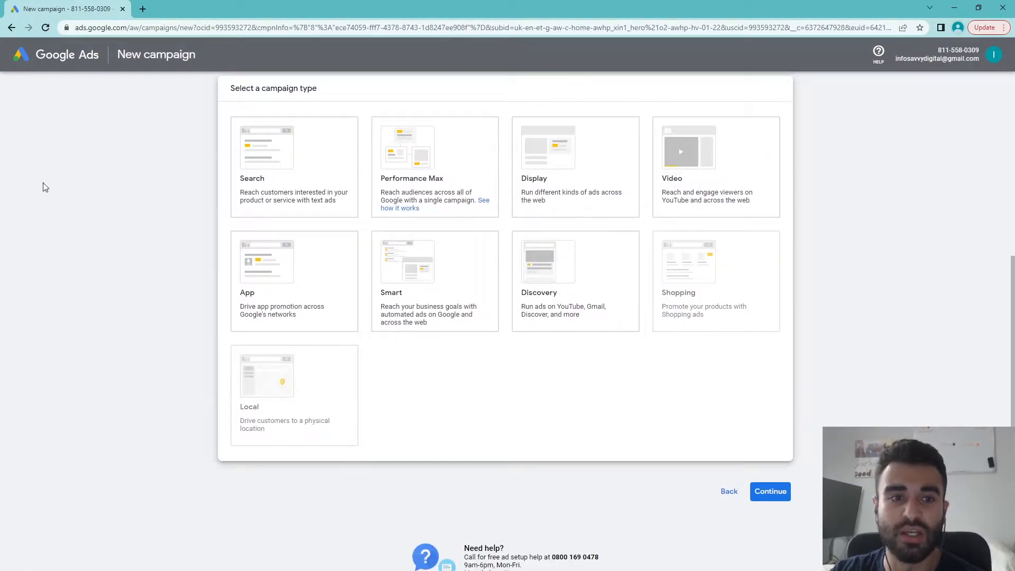
{"action": "scroll", "coordinate": [185, 224], "scroll_direction": "up", "scroll_amount": 6}
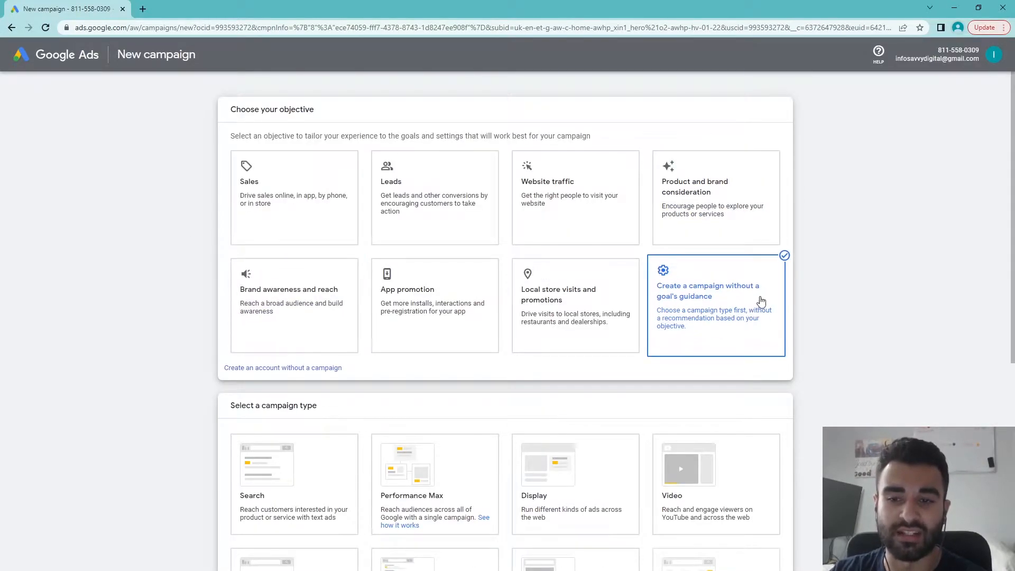
{"action": "scroll", "coordinate": [819, 289], "scroll_direction": "down", "scroll_amount": 4}
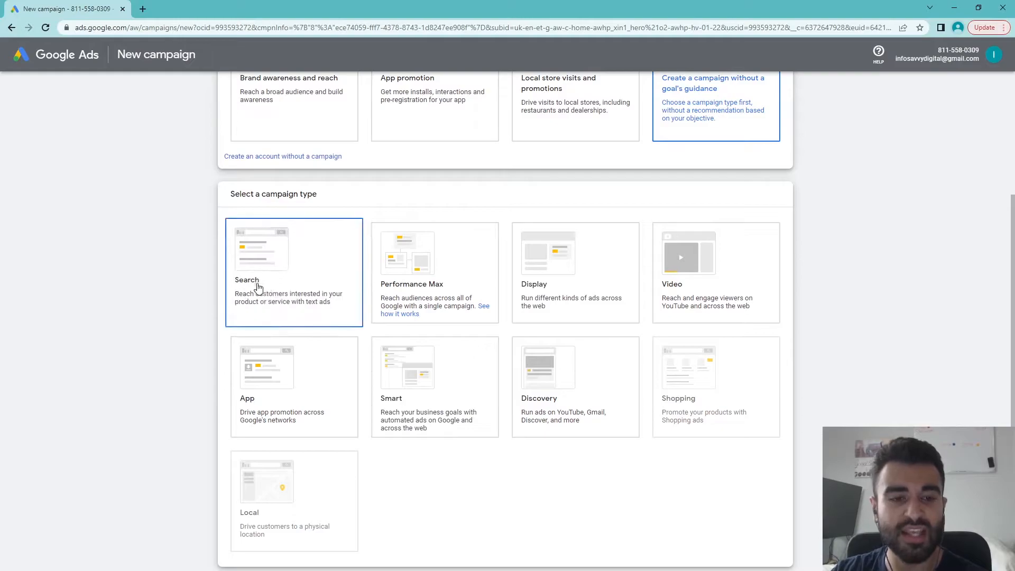
{"action": "scroll", "coordinate": [257, 287], "scroll_direction": "down", "scroll_amount": 1}
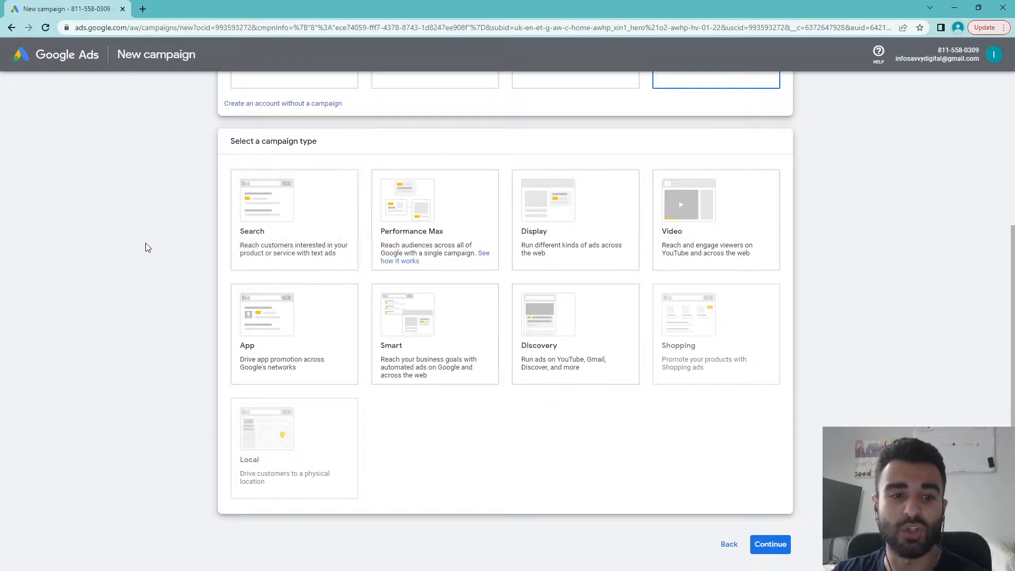
{"action": "left_click", "coordinate": [287, 235]}
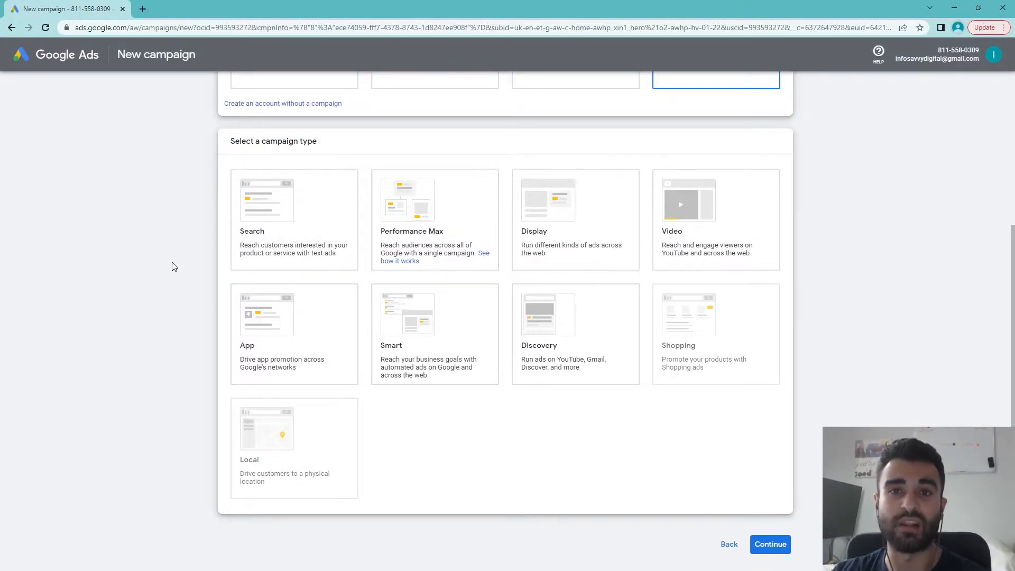
Search Google for "car nears me" in a new tab, dismiss the location request and examine the ads among the results
{"action": "left_click", "coordinate": [142, 8]}
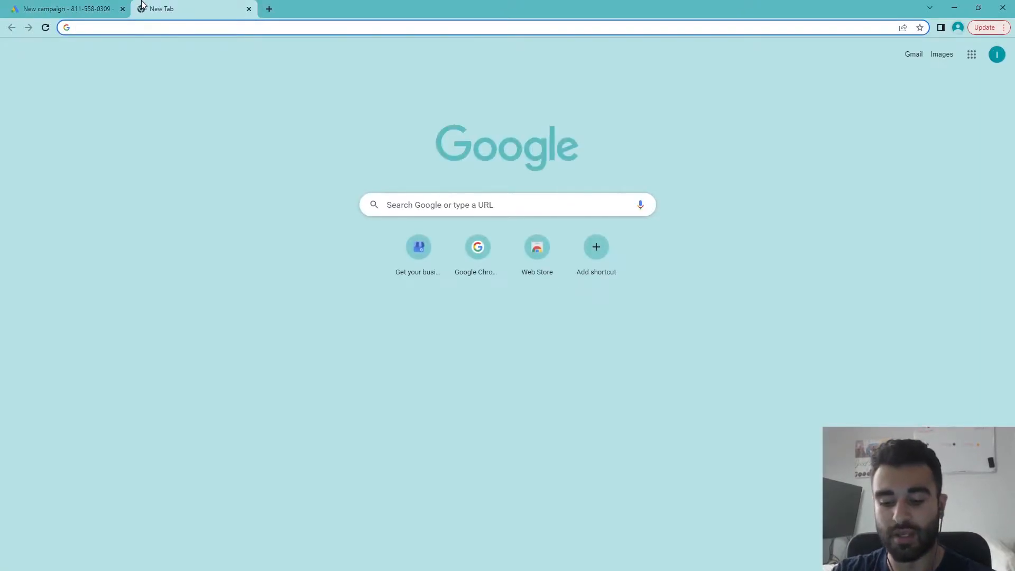
{"action": "type", "text": "car nears me"}
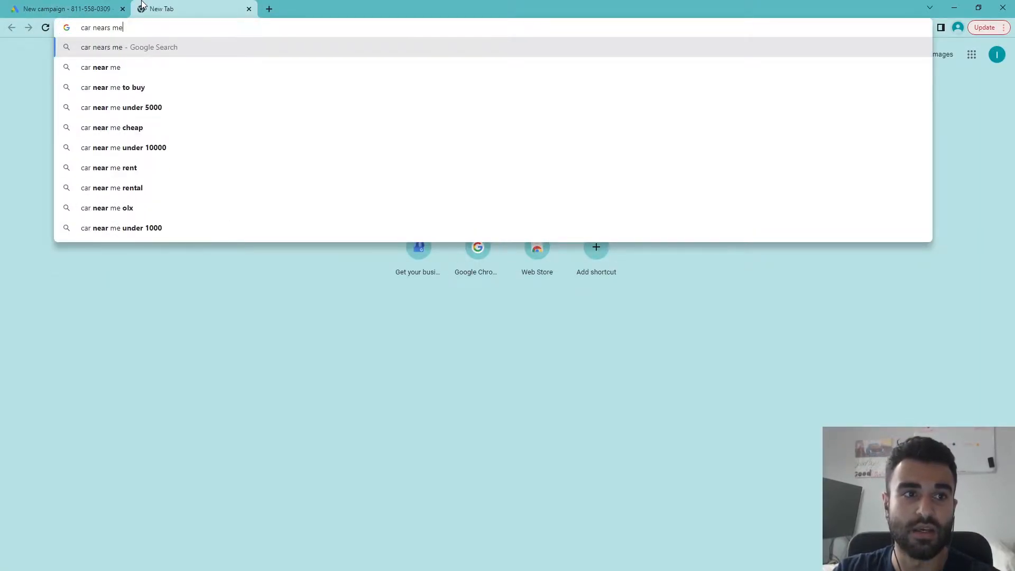
{"action": "key", "text": "Return"}
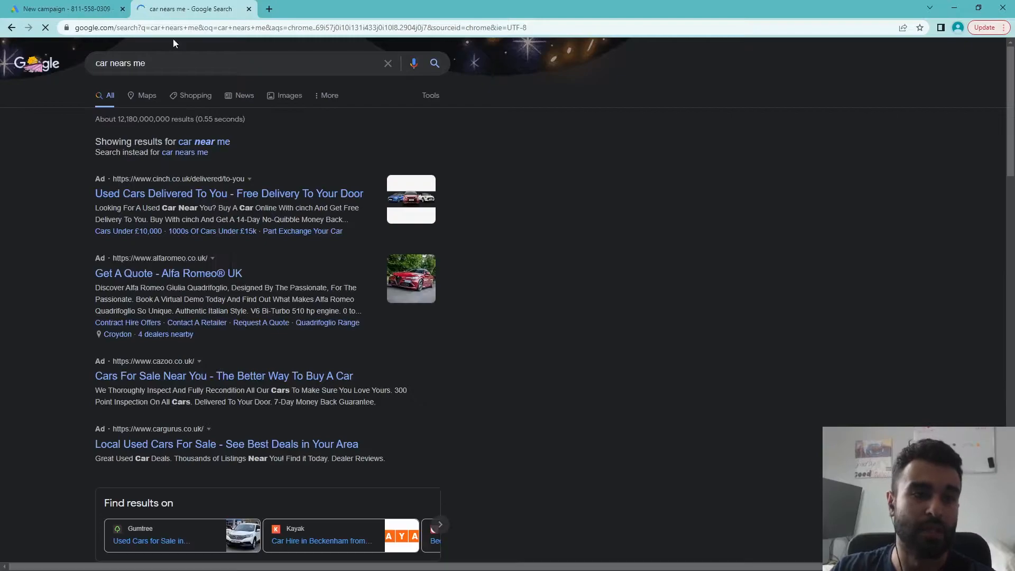
{"action": "scroll", "coordinate": [267, 177], "scroll_direction": "down", "scroll_amount": 1}
{"action": "scroll", "coordinate": [236, 95], "scroll_direction": "down", "scroll_amount": 1}
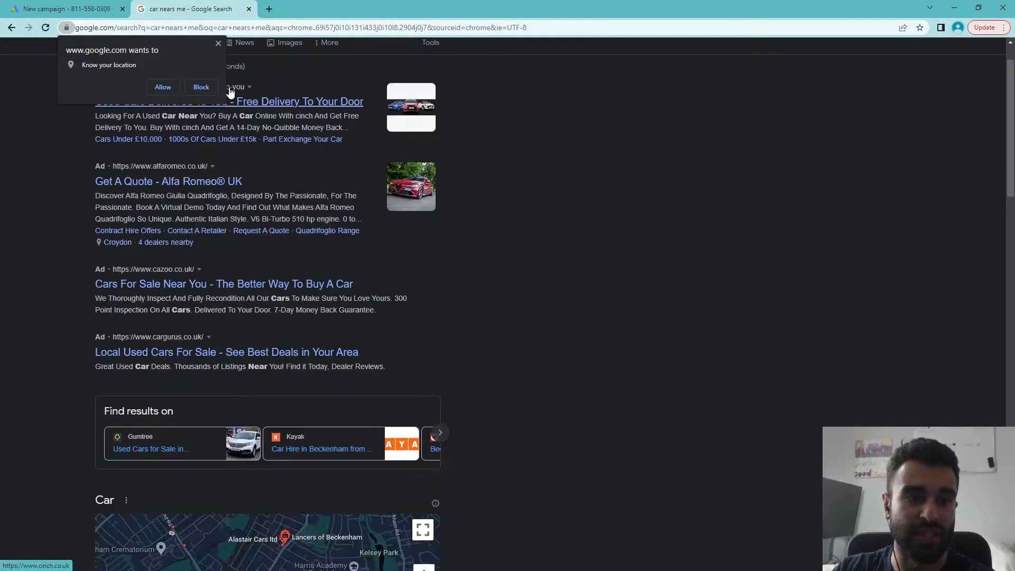
{"action": "left_click", "coordinate": [218, 43]}
{"action": "scroll", "coordinate": [217, 48], "scroll_direction": "up", "scroll_amount": 2}
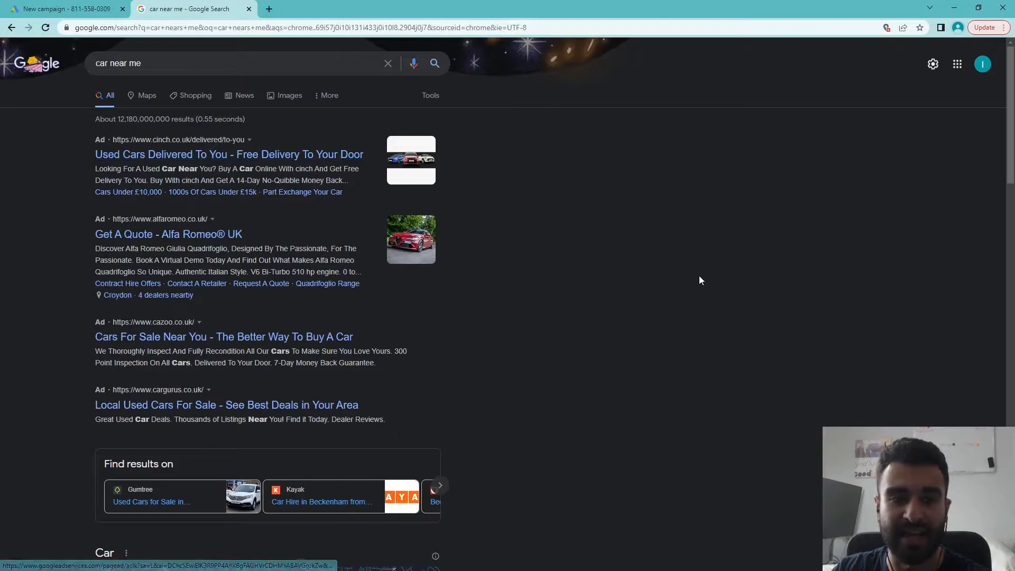
{"action": "scroll", "coordinate": [246, 226], "scroll_direction": "down", "scroll_amount": 2}
{"action": "scroll", "coordinate": [483, 211], "scroll_direction": "up", "scroll_amount": 2}
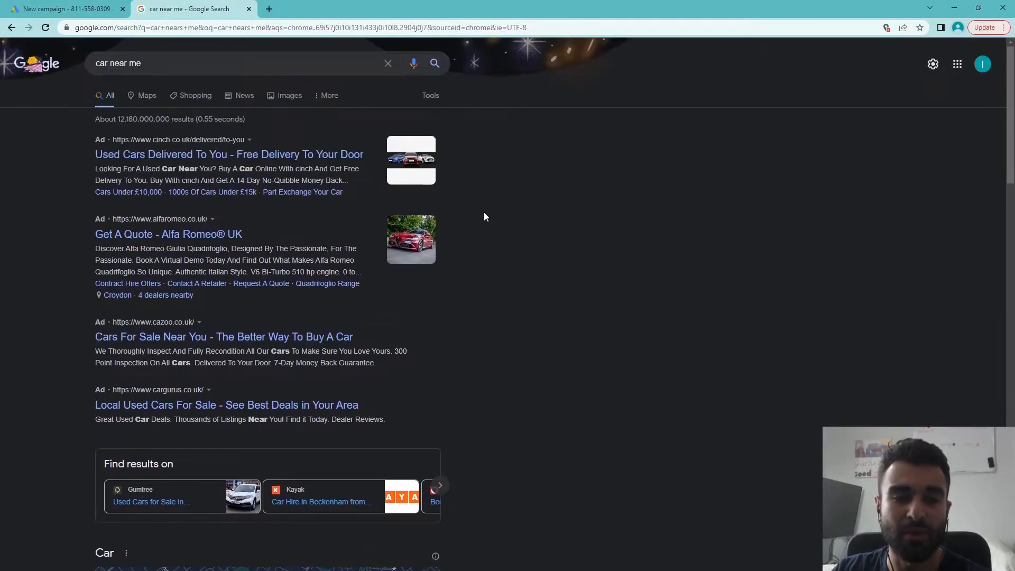
Return to the new campaign page and examine the available campaign types, comparing Search with the example ads in the search results
{"action": "left_click", "coordinate": [66, 9]}
{"action": "scroll", "coordinate": [318, 194], "scroll_direction": "up", "scroll_amount": 5}
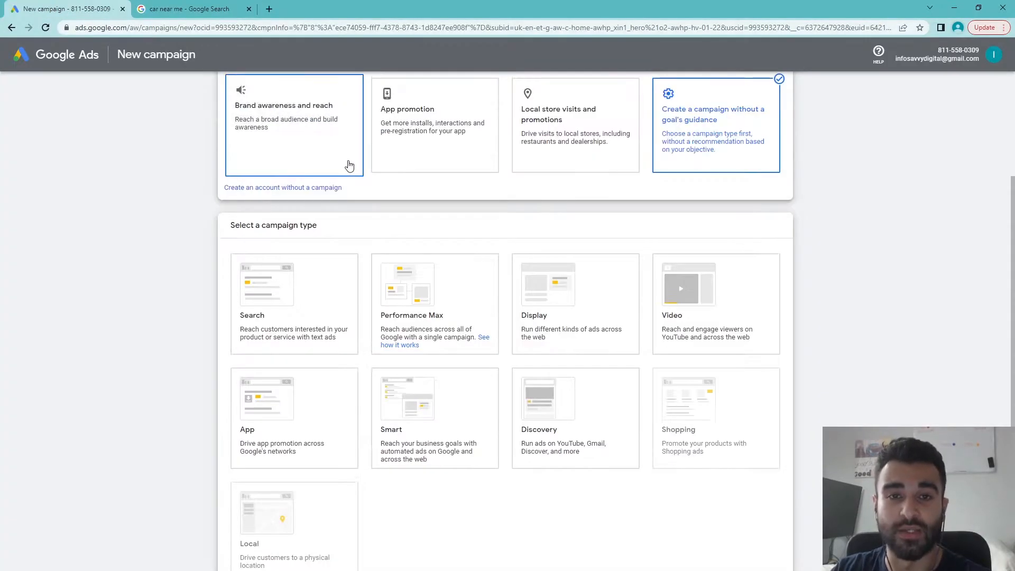
{"action": "scroll", "coordinate": [317, 194], "scroll_direction": "down", "scroll_amount": 4}
{"action": "scroll", "coordinate": [215, 120], "scroll_direction": "up", "scroll_amount": 1}
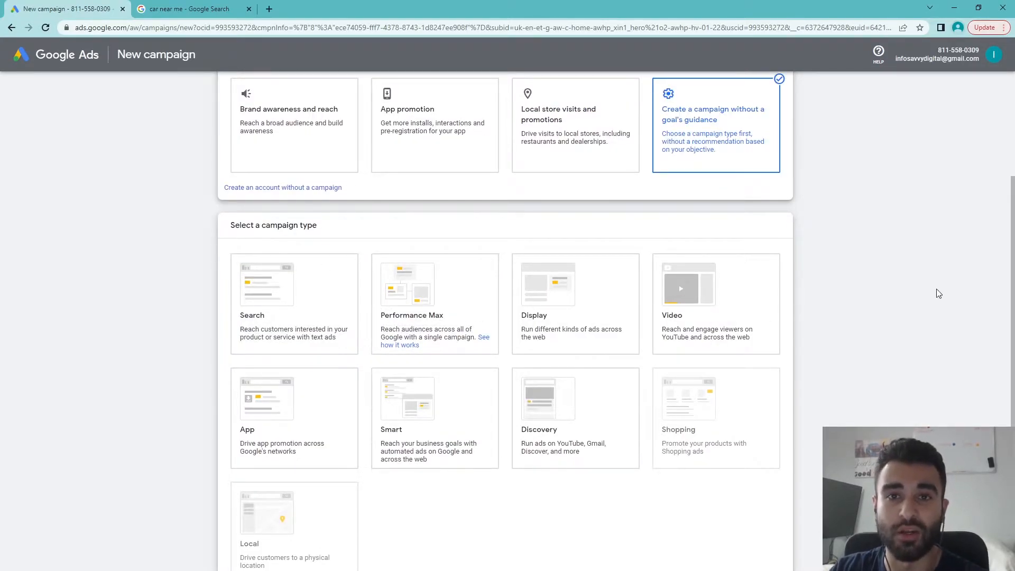
{"action": "left_click", "coordinate": [194, 5]}
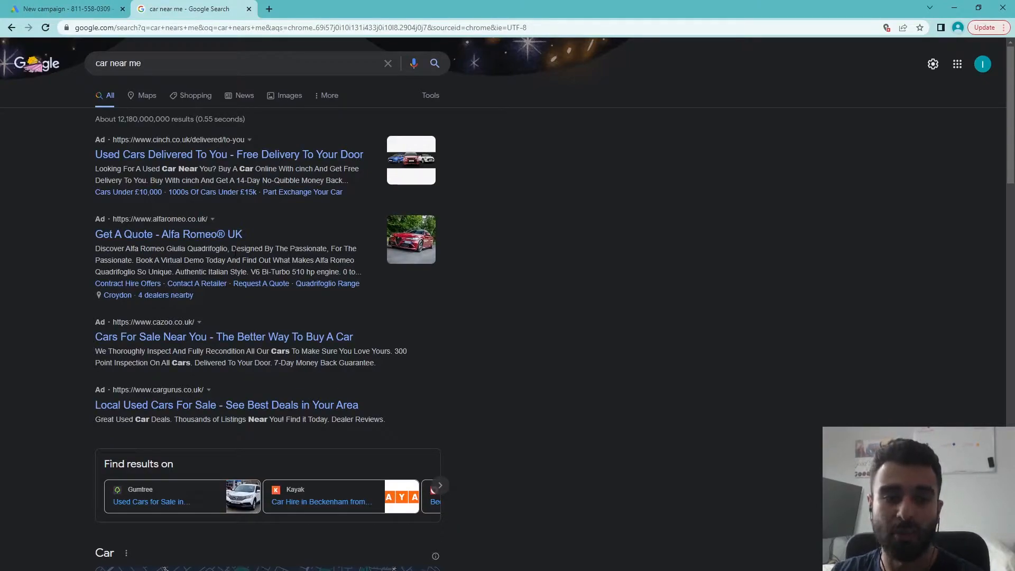
{"action": "left_click", "coordinate": [101, 7]}
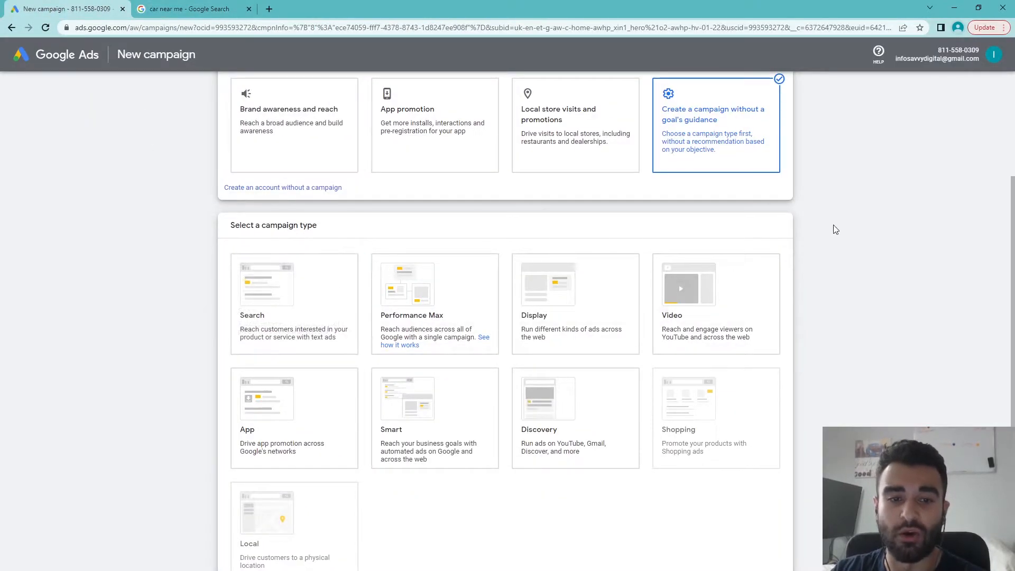
{"action": "scroll", "coordinate": [833, 232], "scroll_direction": "down", "scroll_amount": 2}
{"action": "left_click", "coordinate": [757, 244]}
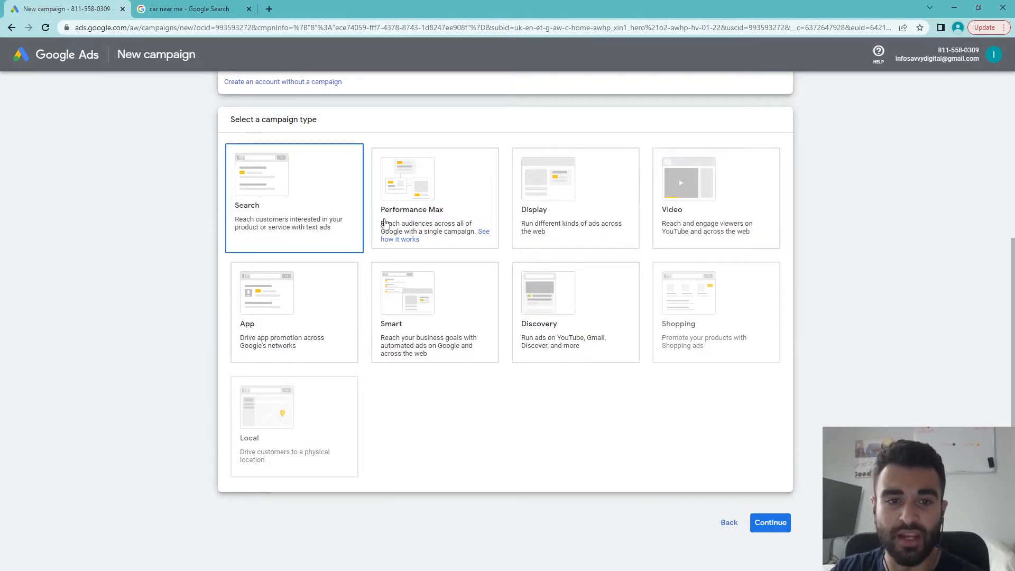
{"action": "left_click", "coordinate": [555, 209]}
{"action": "left_click", "coordinate": [668, 238]}
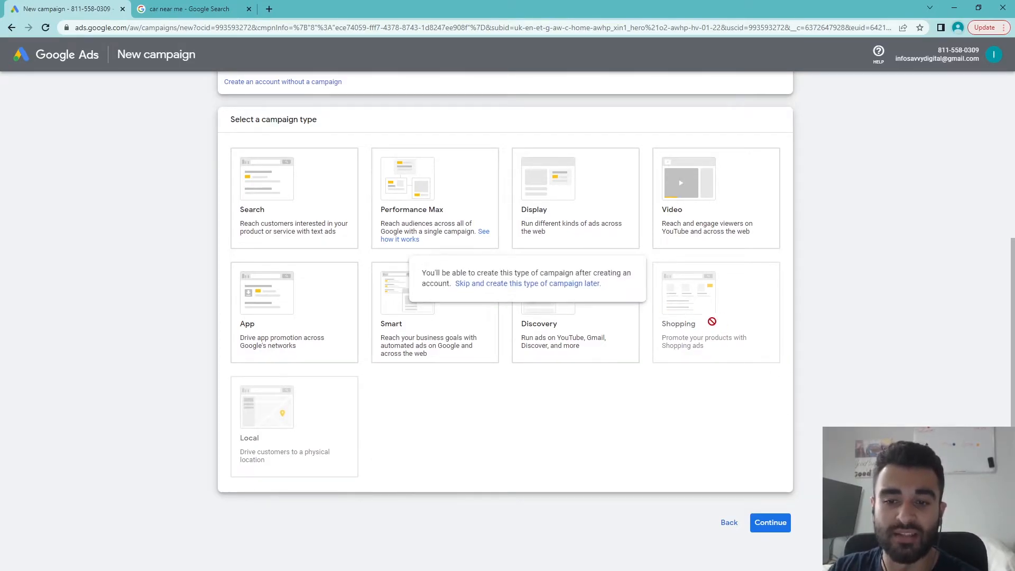
{"action": "left_click", "coordinate": [260, 347]}
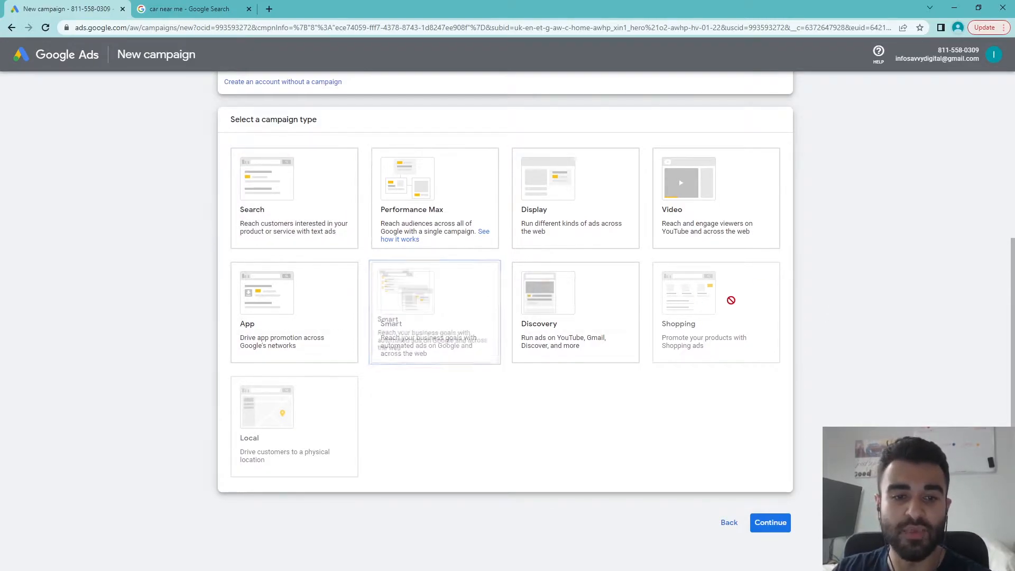
{"action": "mouse_move", "coordinate": [745, 301]}
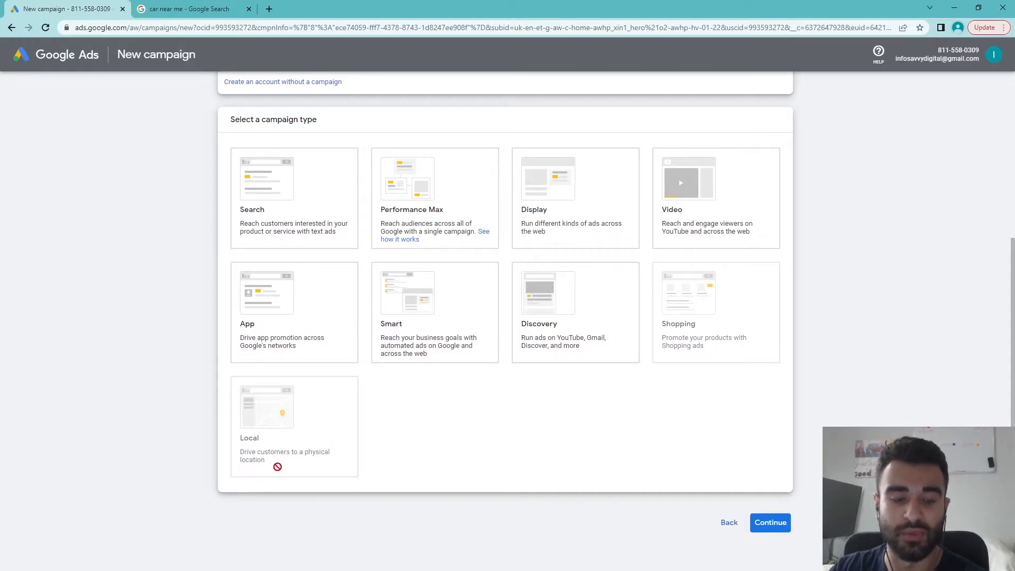
{"action": "left_click", "coordinate": [410, 321]}
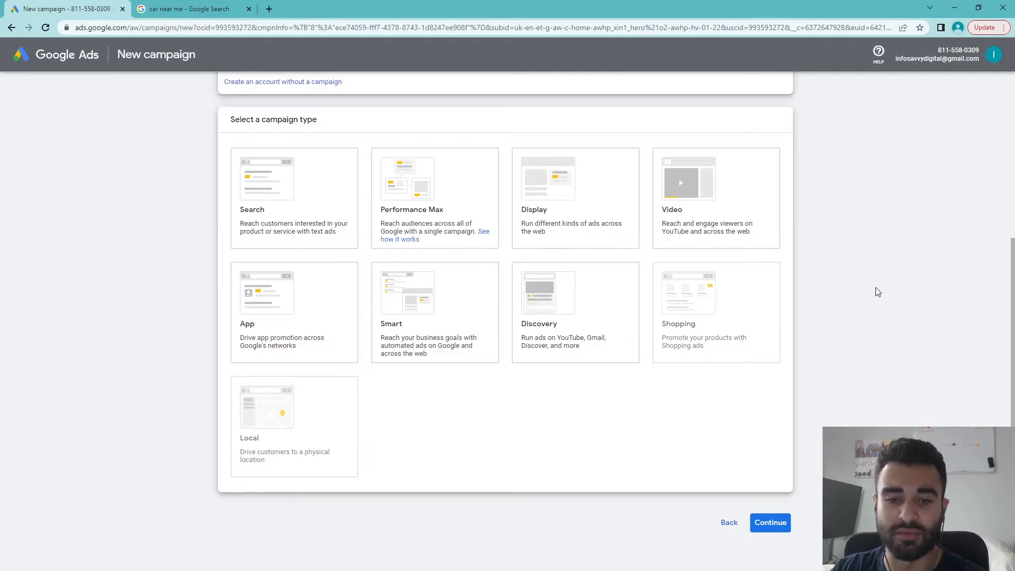
{"action": "left_click", "coordinate": [446, 274]}
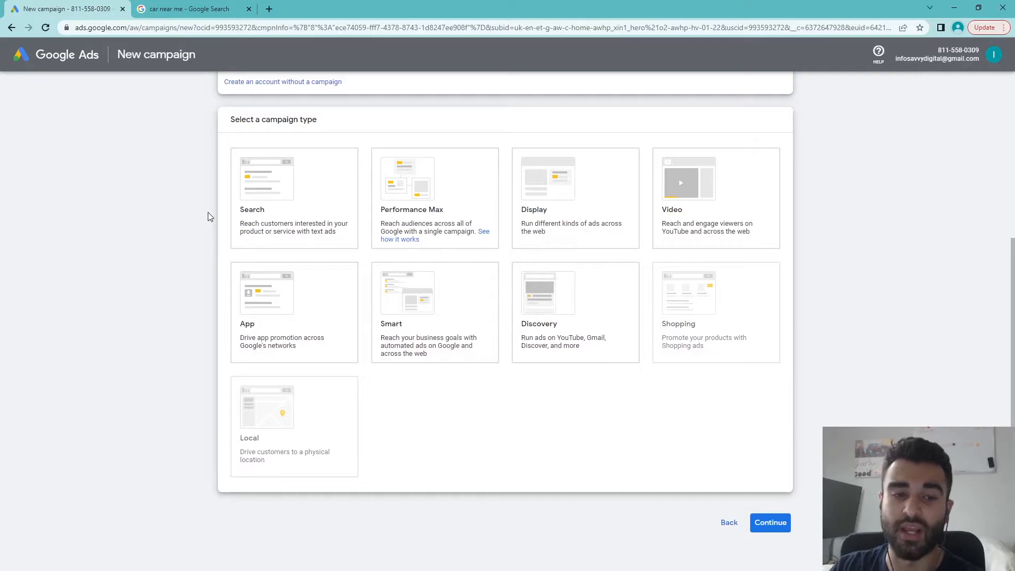
Choose Search as the campaign type
{"action": "left_click_drag", "start_coordinate": [243, 232], "coordinate": [264, 226]}
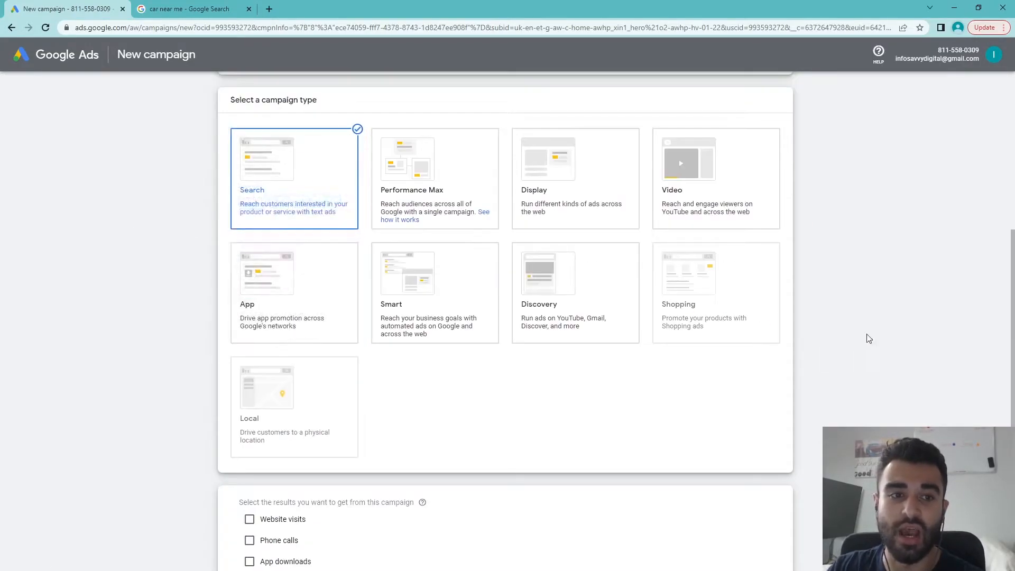
{"action": "scroll", "coordinate": [793, 317], "scroll_direction": "down", "scroll_amount": 2}
{"action": "scroll", "coordinate": [357, 412], "scroll_direction": "down", "scroll_amount": 1}
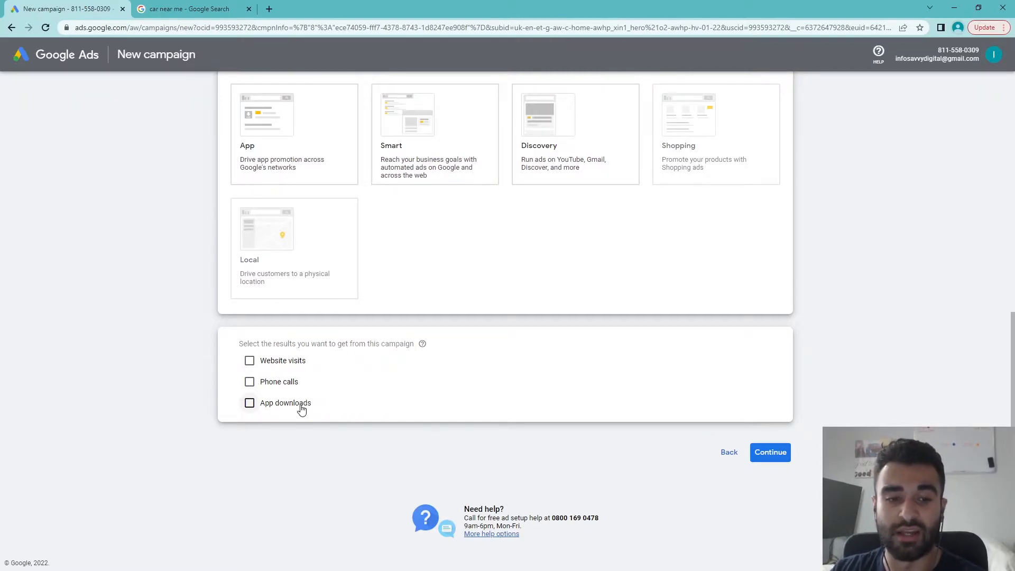
Select website visits as the desired campaign result and enter savvydigital.co.uk as the business's website
{"action": "left_click", "coordinate": [298, 364]}
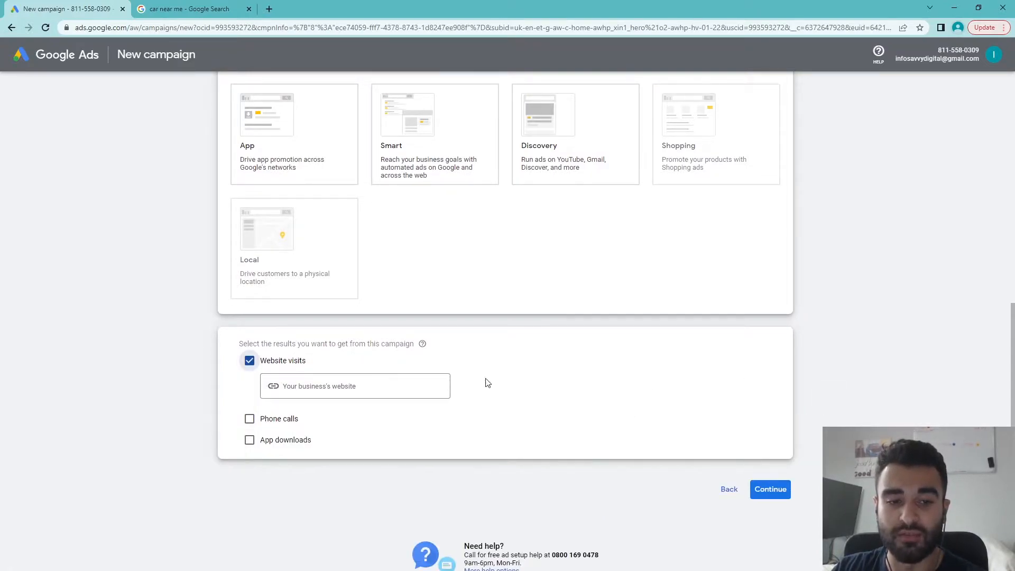
{"action": "left_click", "coordinate": [359, 383]}
{"action": "type", "text": "savvydigital"}
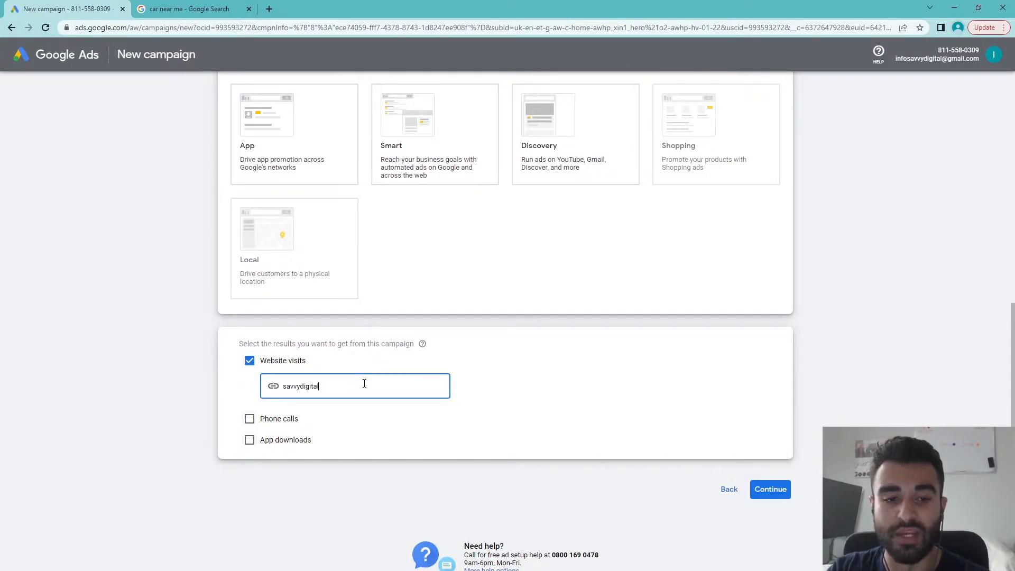
{"action": "type", "text": ".co.uk"}
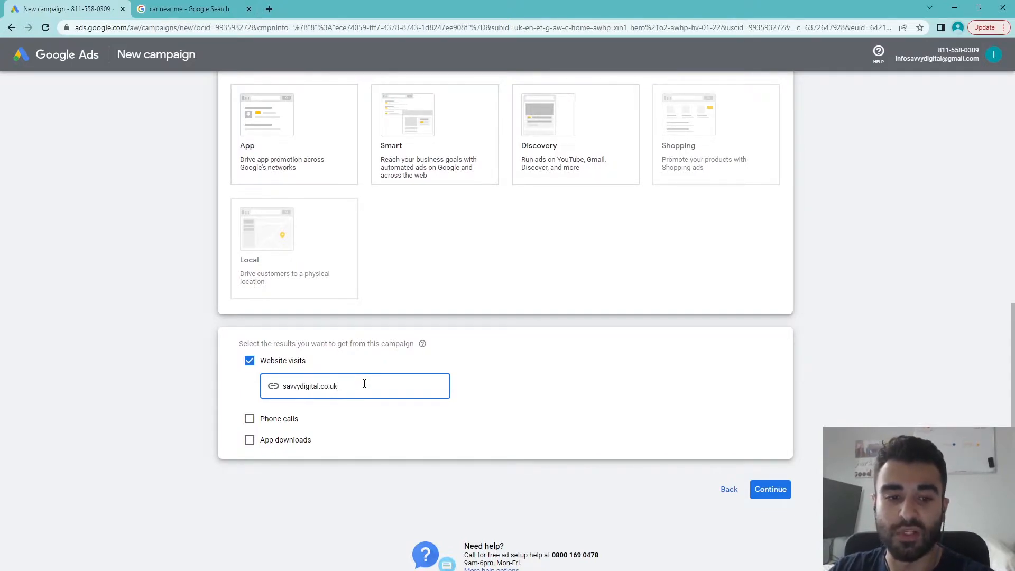
{"action": "left_click_drag", "start_coordinate": [362, 383], "coordinate": [232, 395]}
{"action": "left_click", "coordinate": [186, 400]}
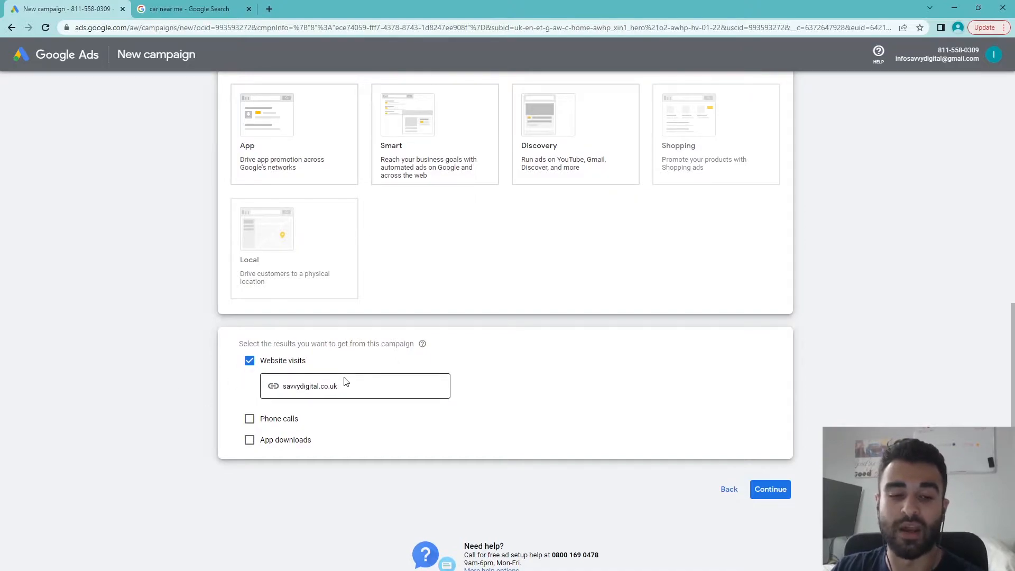
Close the "car near me" search results and continue to the campaign settings
{"action": "scroll", "coordinate": [133, 226], "scroll_direction": "up", "scroll_amount": 2}
{"action": "left_click", "coordinate": [249, 9]}
{"action": "scroll", "coordinate": [324, 295], "scroll_direction": "down", "scroll_amount": 3}
{"action": "left_click", "coordinate": [357, 348]}
{"action": "left_click", "coordinate": [878, 360]}
{"action": "left_click", "coordinate": [770, 453]}
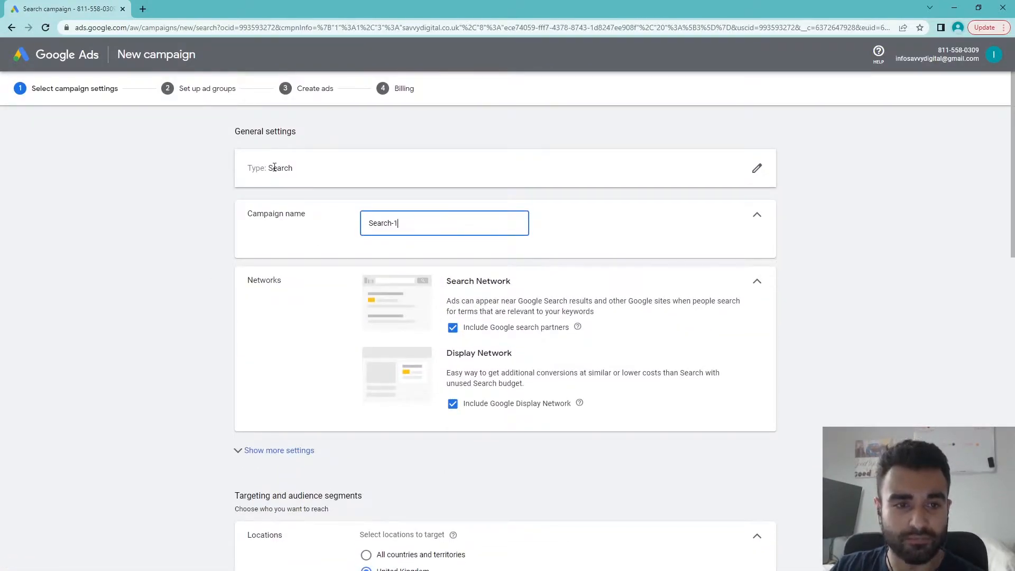
{"action": "left_click_drag", "start_coordinate": [214, 161], "coordinate": [469, 166]}
{"action": "left_click", "coordinate": [930, 195]}
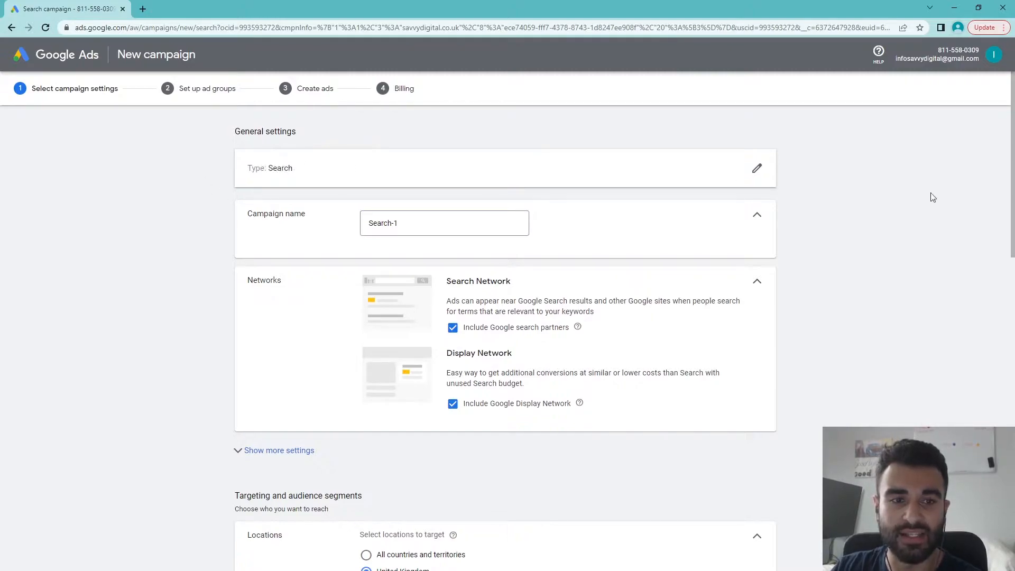
{"action": "left_click_drag", "start_coordinate": [442, 235], "coordinate": [249, 222]}
{"action": "left_click", "coordinate": [245, 233]}
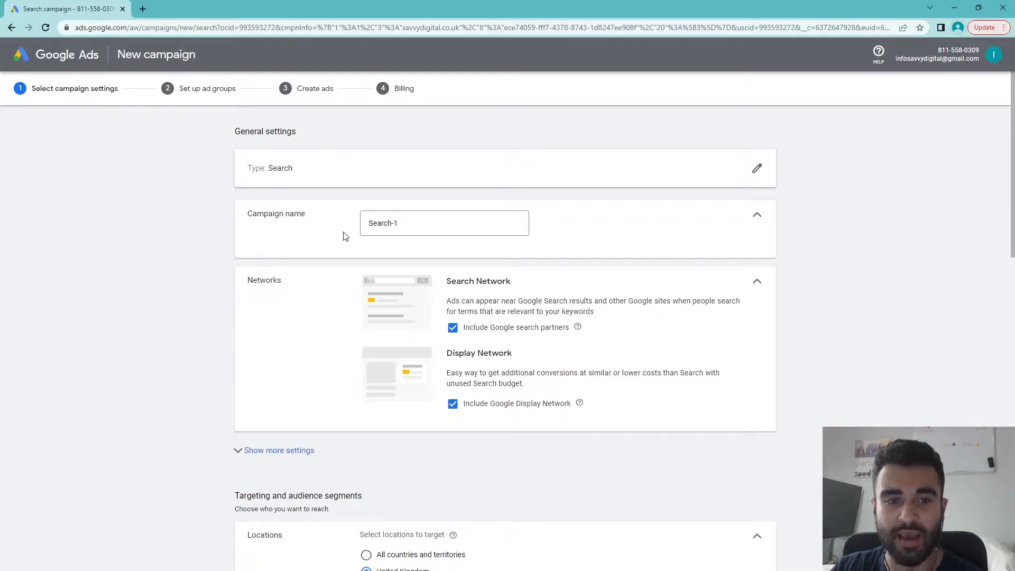
Name the campaign Traffic-Search-UnitedKingdom
{"action": "left_click_drag", "start_coordinate": [469, 240], "coordinate": [363, 220]}
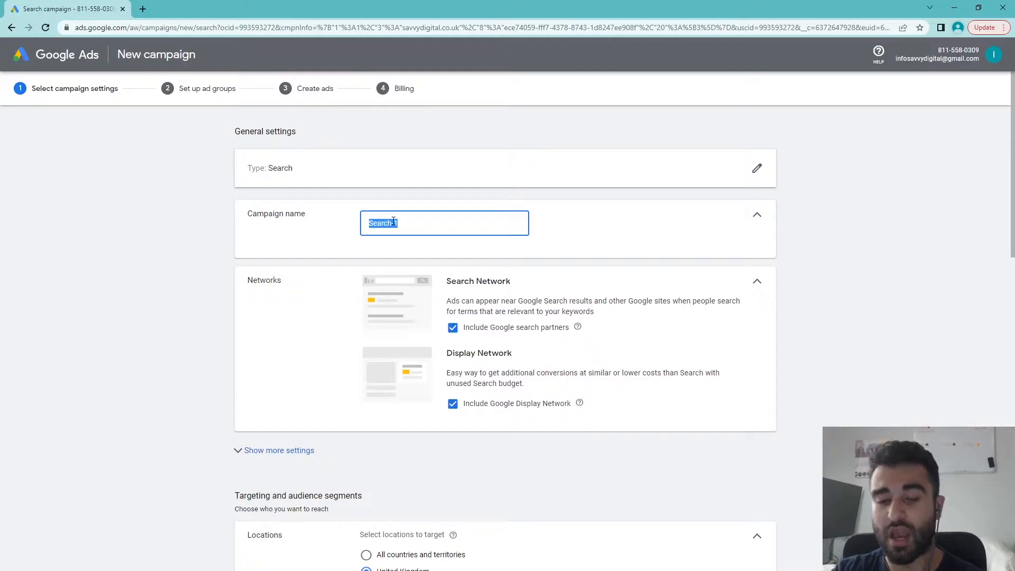
{"action": "type", "text": "S"}
{"action": "key", "text": "BackSpace"}
{"action": "type", "text": "S"}
{"action": "key", "text": "BackSpace"}
{"action": "type", "text": "w"}
{"action": "key", "text": "BackSpace"}
{"action": "type", "text": "w"}
{"action": "key", "text": "BackSpace"}
{"action": "type", "text": "T"}
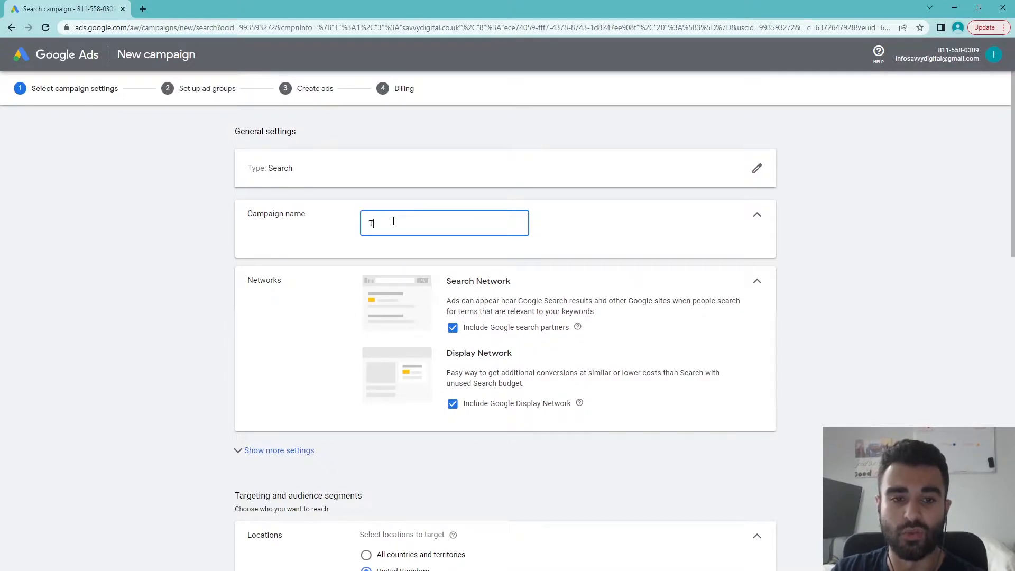
{"action": "type", "text": "raffic-Search"}
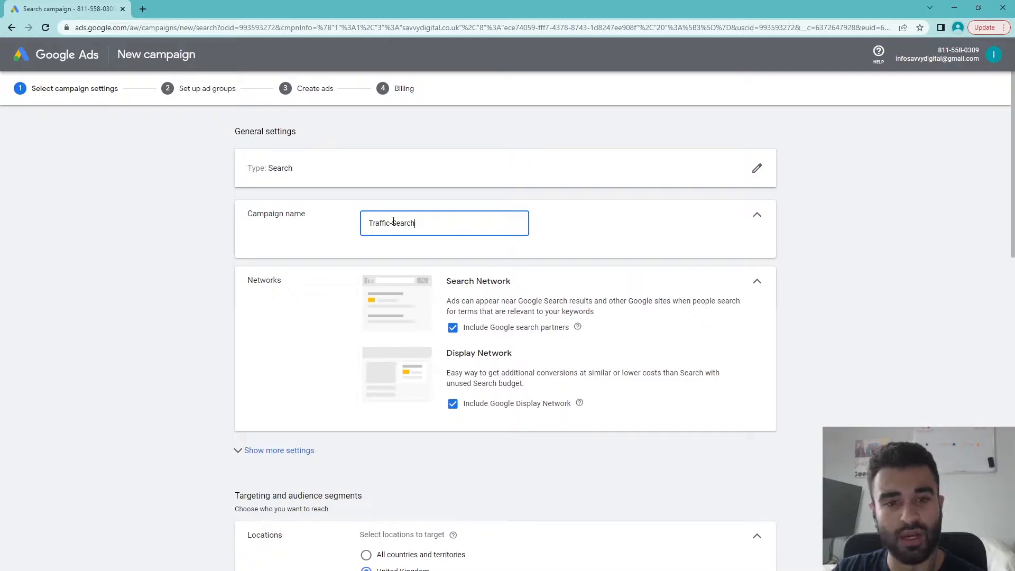
{"action": "type", "text": "-UnitedKingdom"}
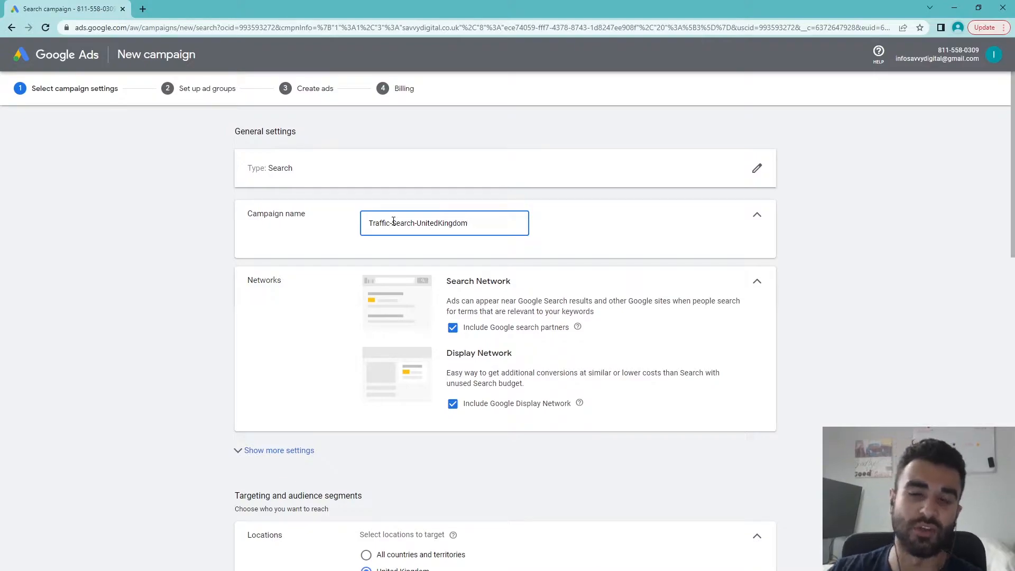
{"action": "left_click", "coordinate": [852, 230]}
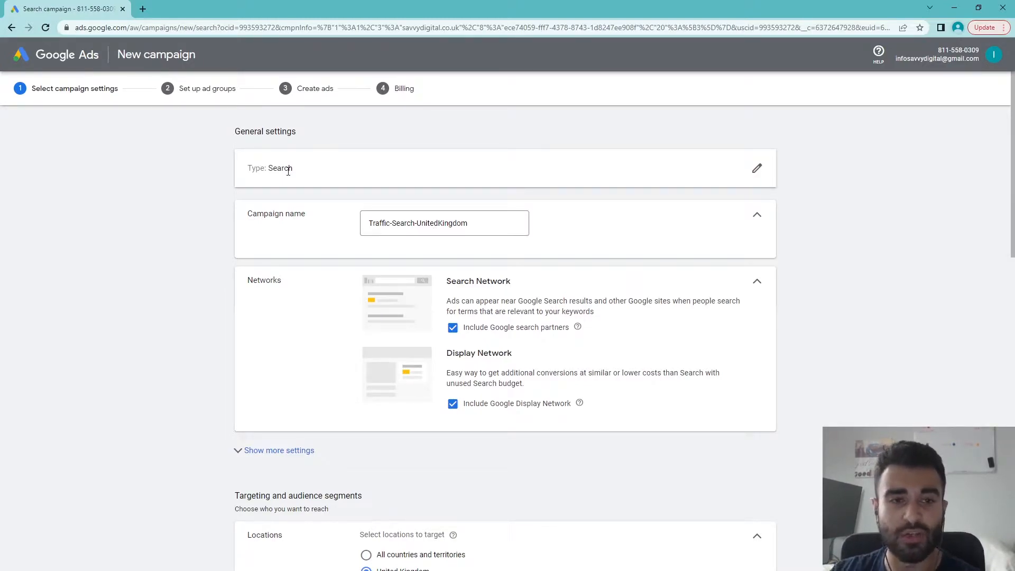
Review the campaign type and each part of the campaign name: objective, campaign type and target country
{"action": "left_click_drag", "start_coordinate": [250, 168], "coordinate": [344, 178]}
{"action": "left_click", "coordinate": [169, 195]}
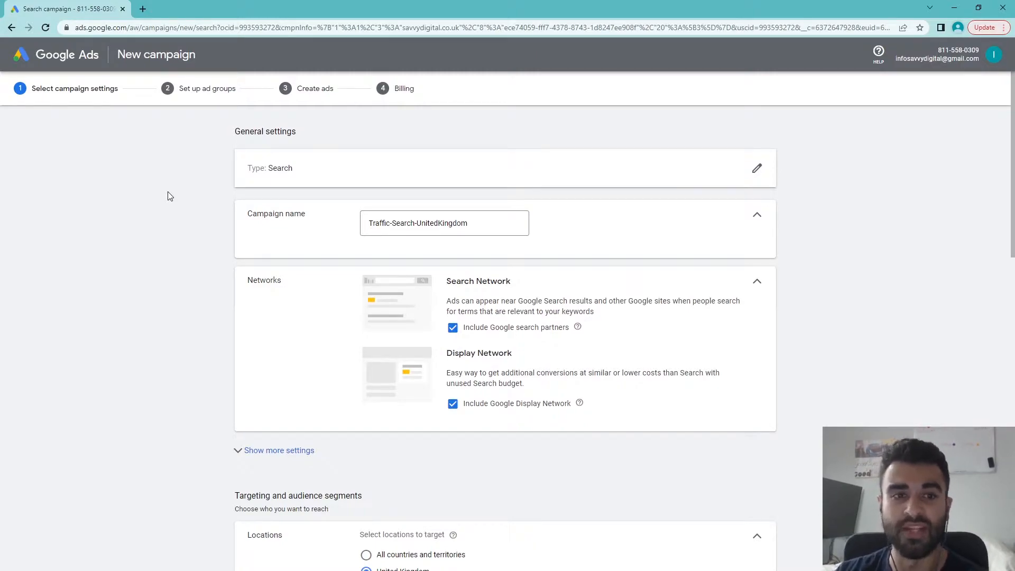
{"action": "left_click_drag", "start_coordinate": [297, 170], "coordinate": [360, 188]}
{"action": "left_click", "coordinate": [389, 223]}
{"action": "double_click", "coordinate": [391, 223]}
{"action": "left_click", "coordinate": [349, 253]}
{"action": "left_click_drag", "start_coordinate": [379, 227], "coordinate": [506, 235]}
{"action": "left_click", "coordinate": [497, 221]}
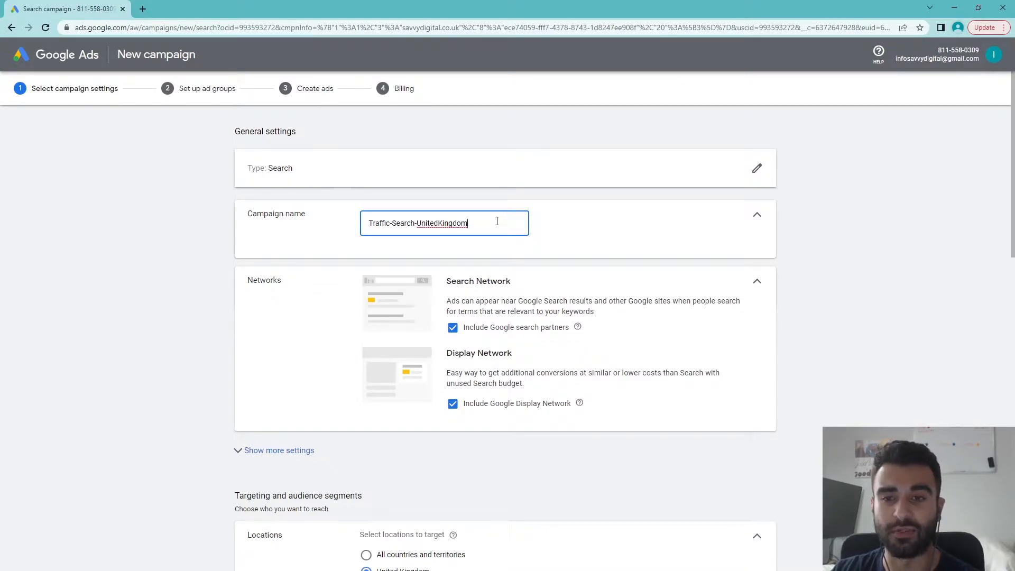
{"action": "left_click", "coordinate": [821, 217]}
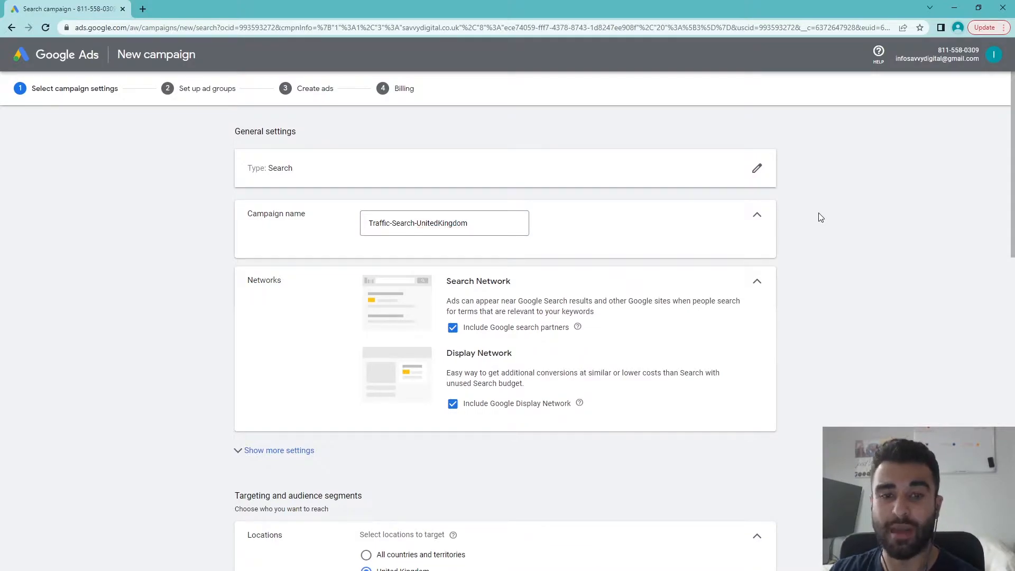
{"action": "double_click", "coordinate": [379, 224]}
{"action": "left_click", "coordinate": [403, 224]}
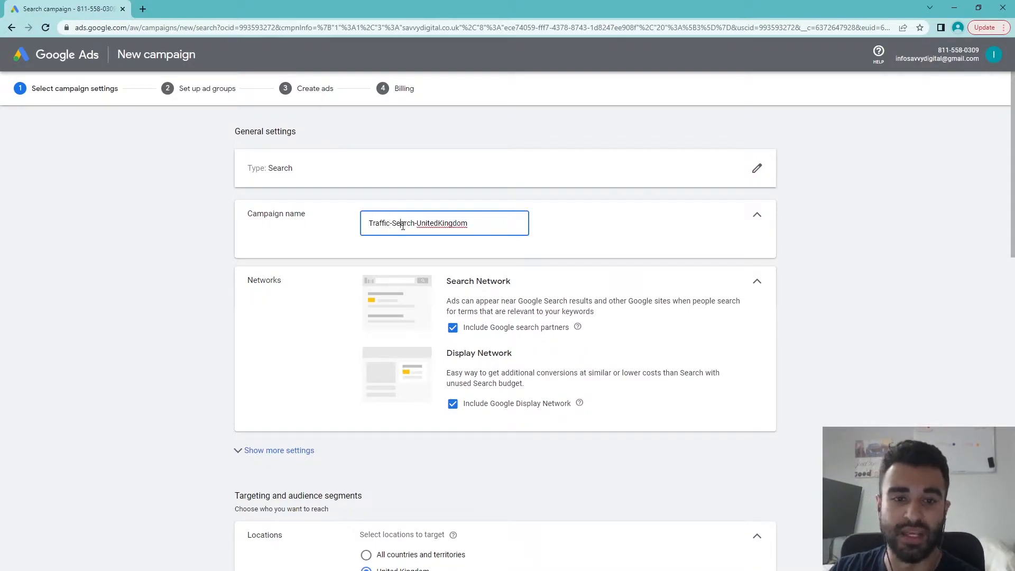
{"action": "left_click_drag", "start_coordinate": [392, 224], "coordinate": [317, 235]}
{"action": "left_click", "coordinate": [903, 280]}
{"action": "scroll", "coordinate": [525, 240], "scroll_direction": "down", "scroll_amount": 2}
{"action": "scroll", "coordinate": [525, 240], "scroll_direction": "up", "scroll_amount": 2}
{"action": "left_click_drag", "start_coordinate": [471, 224], "coordinate": [336, 233]}
{"action": "left_click", "coordinate": [405, 233]}
{"action": "double_click", "coordinate": [380, 223]}
{"action": "left_click", "coordinate": [806, 290]}
Examine the Networks section, including the Search Network description and the Google search partners option
{"action": "left_click_drag", "start_coordinate": [304, 288], "coordinate": [187, 277]}
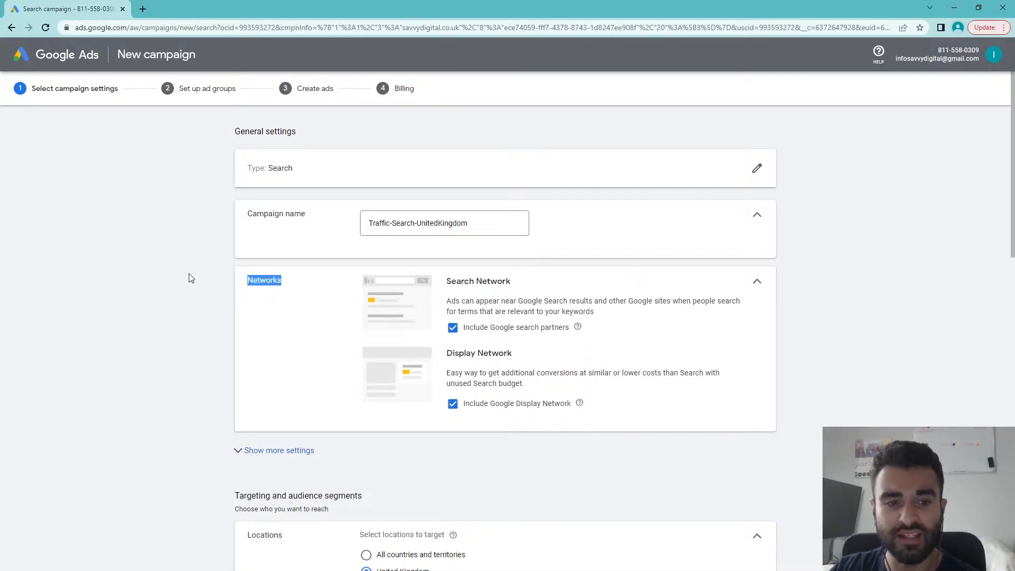
{"action": "left_click", "coordinate": [725, 311]}
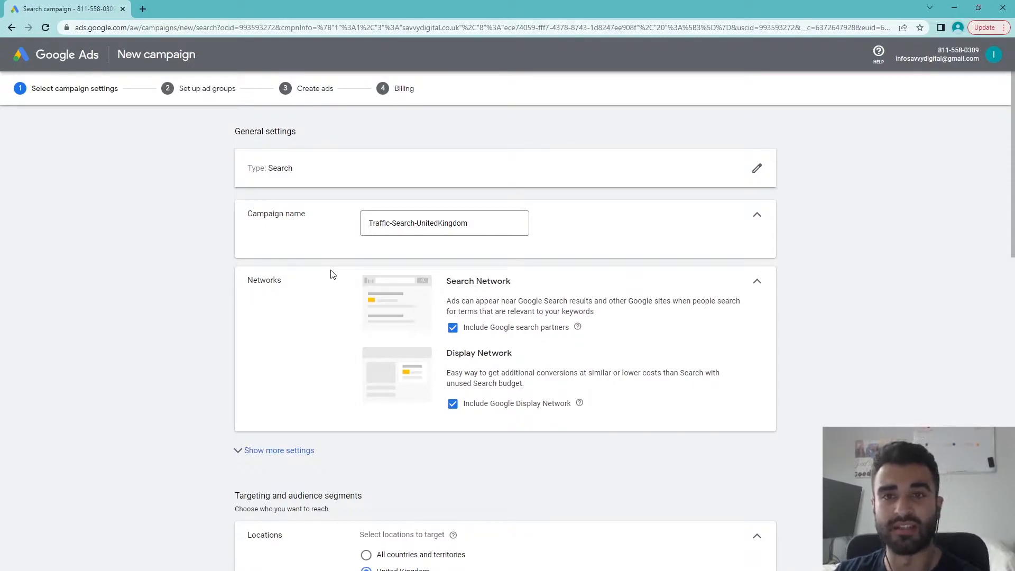
{"action": "left_click_drag", "start_coordinate": [299, 280], "coordinate": [193, 274]}
{"action": "left_click", "coordinate": [290, 303]}
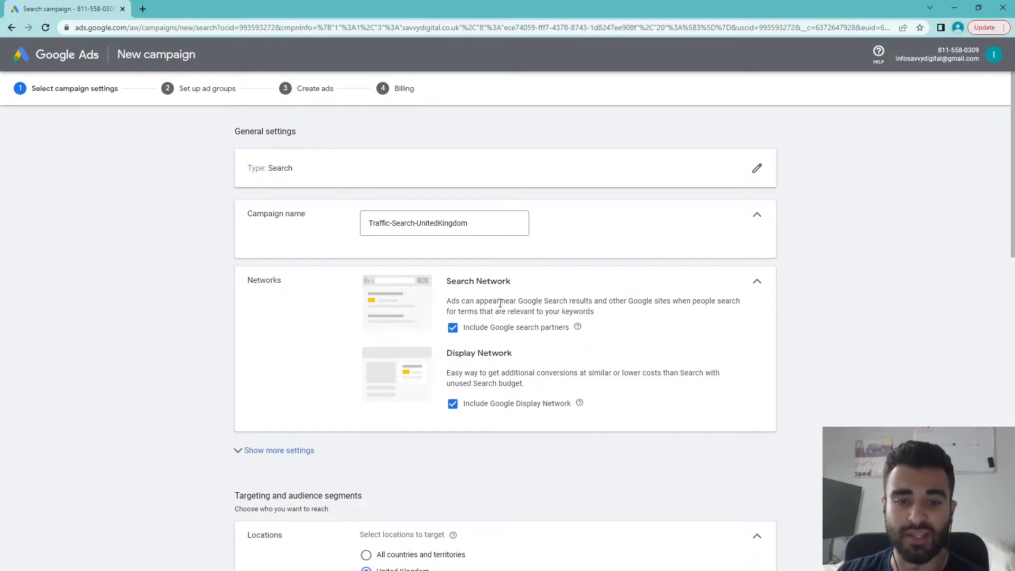
{"action": "left_click_drag", "start_coordinate": [427, 281], "coordinate": [513, 282]}
{"action": "left_click", "coordinate": [555, 298]}
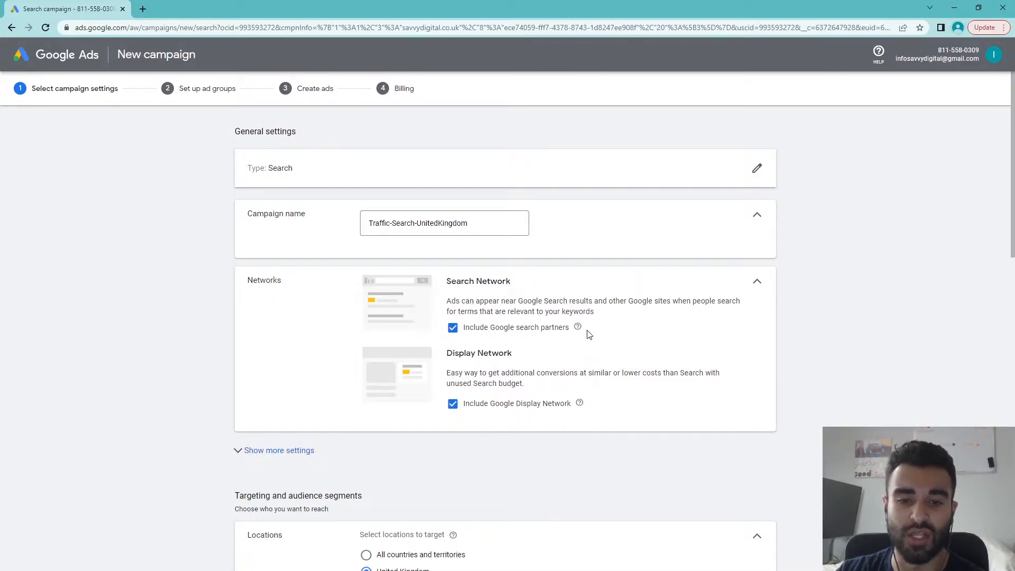
{"action": "left_click_drag", "start_coordinate": [589, 341], "coordinate": [438, 332]}
{"action": "left_click", "coordinate": [603, 335]}
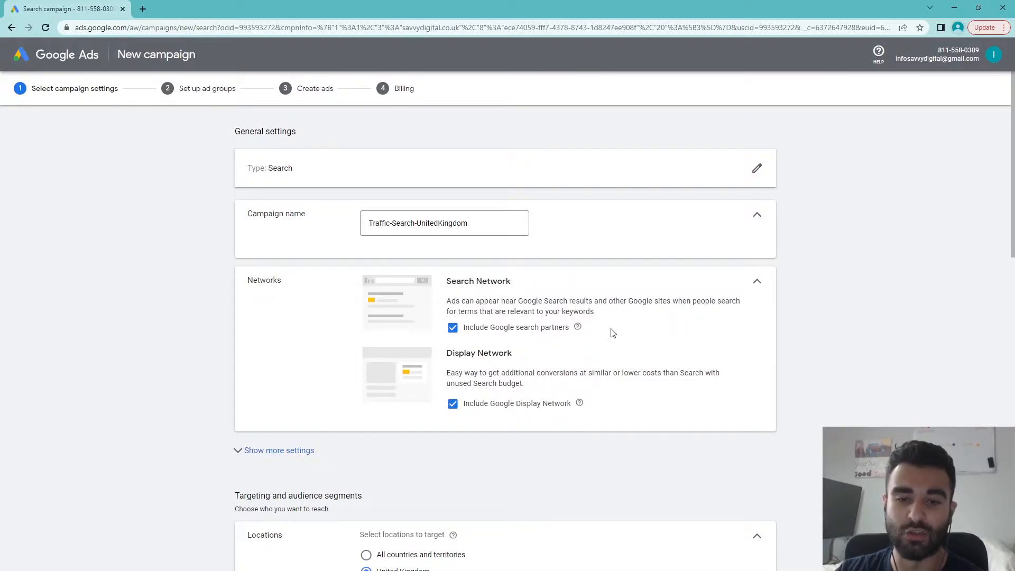
Exclude both Google search partners and the Google Display Network from the campaign's networks
{"action": "left_click", "coordinate": [542, 330]}
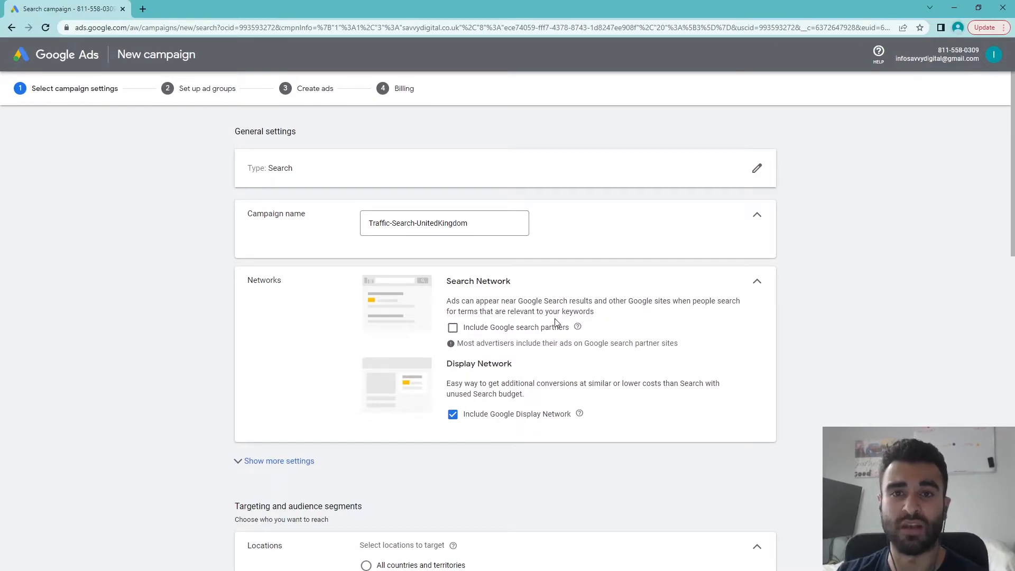
{"action": "scroll", "coordinate": [539, 356], "scroll_direction": "down", "scroll_amount": 2}
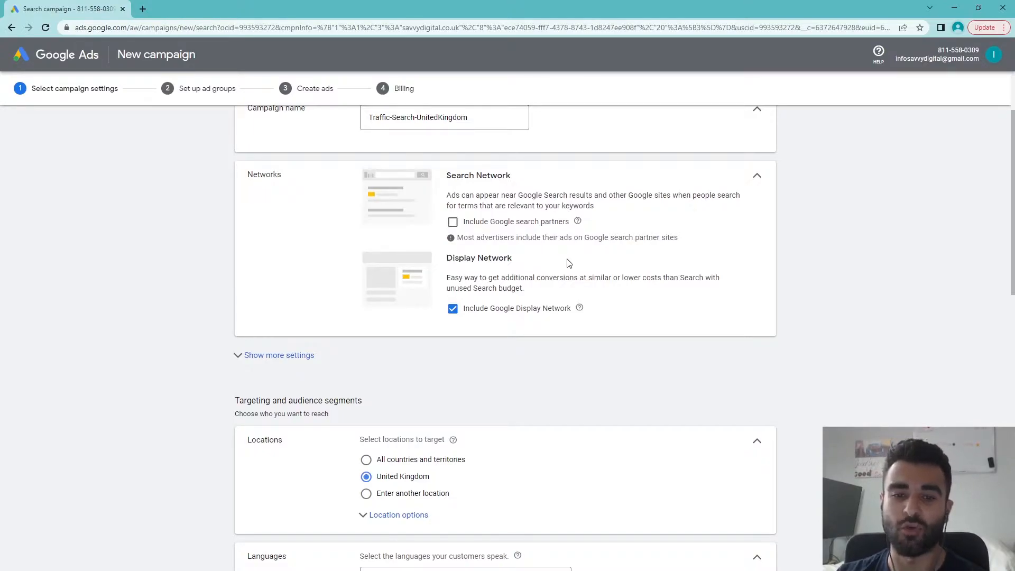
{"action": "left_click", "coordinate": [543, 316]}
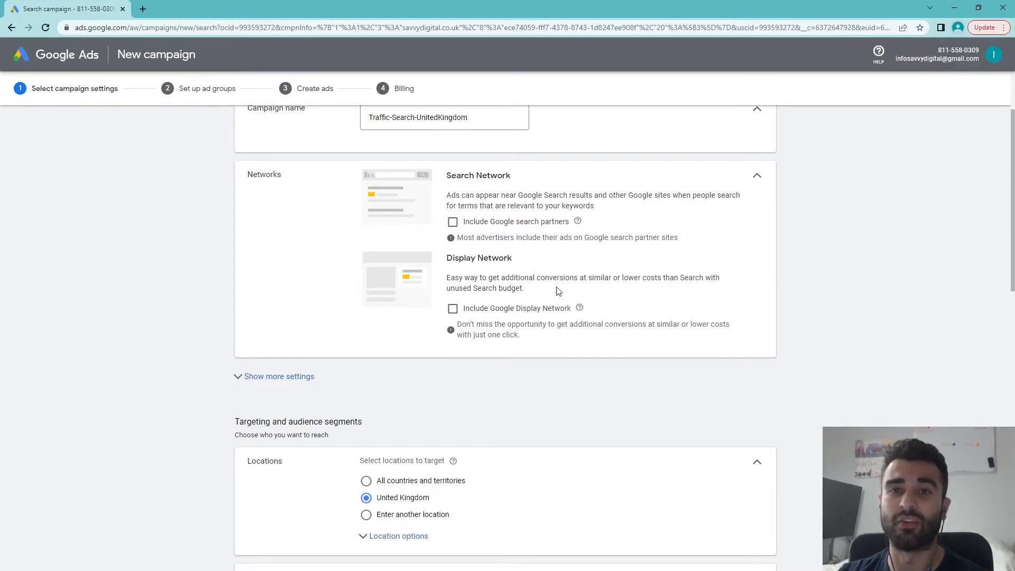
{"action": "scroll", "coordinate": [635, 310], "scroll_direction": "up", "scroll_amount": 2}
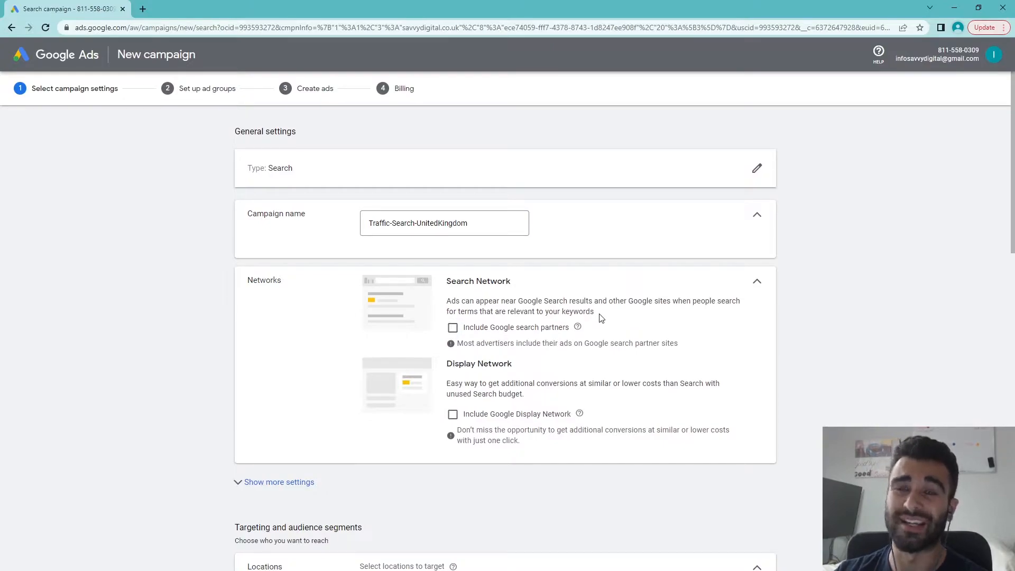
{"action": "scroll", "coordinate": [681, 299], "scroll_direction": "down", "scroll_amount": 2}
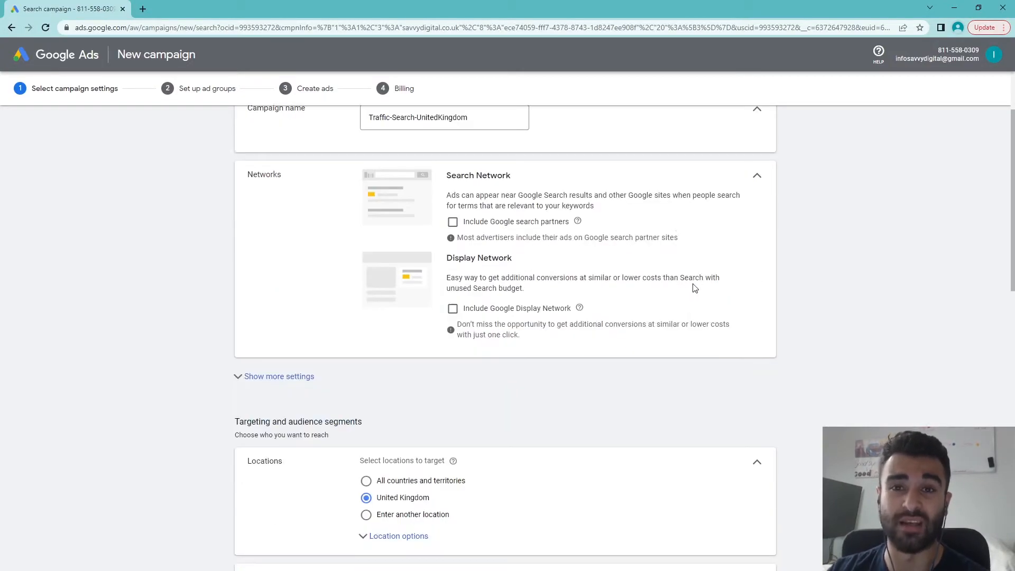
{"action": "scroll", "coordinate": [587, 294], "scroll_direction": "down", "scroll_amount": 2}
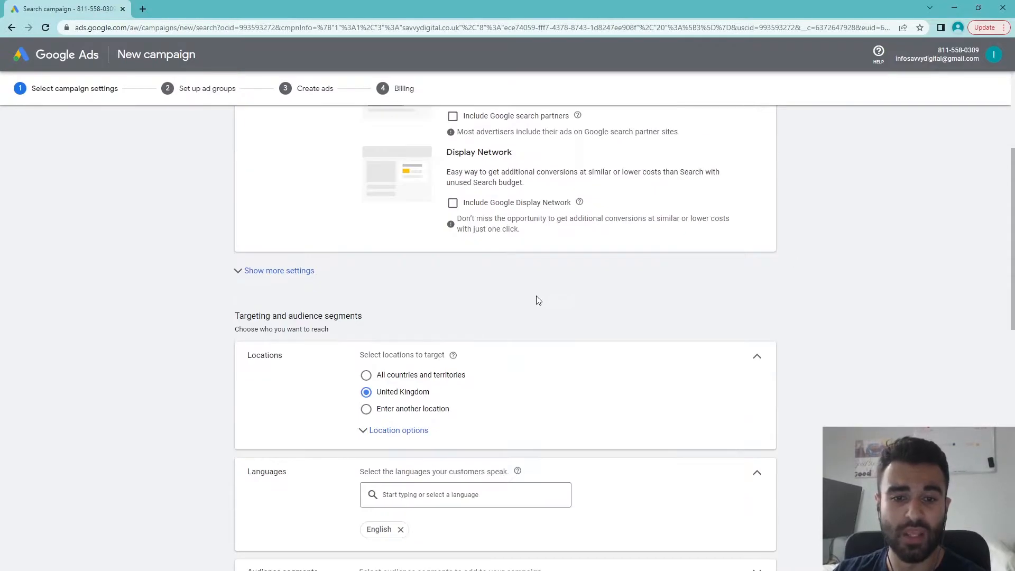
{"action": "scroll", "coordinate": [411, 321], "scroll_direction": "down", "scroll_amount": 1}
{"action": "scroll", "coordinate": [474, 217], "scroll_direction": "up", "scroll_amount": 4}
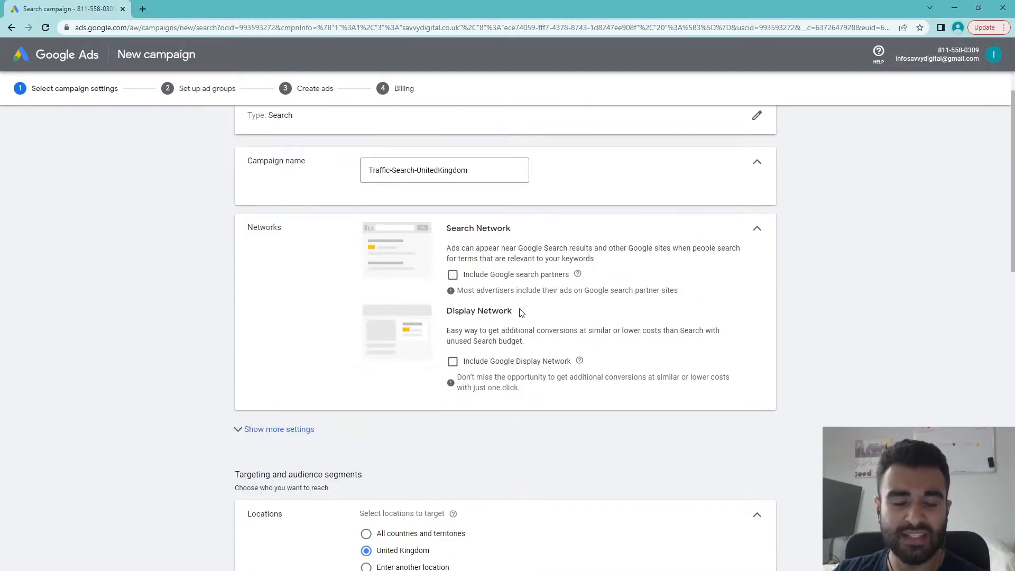
{"action": "scroll", "coordinate": [489, 296], "scroll_direction": "down", "scroll_amount": 1}
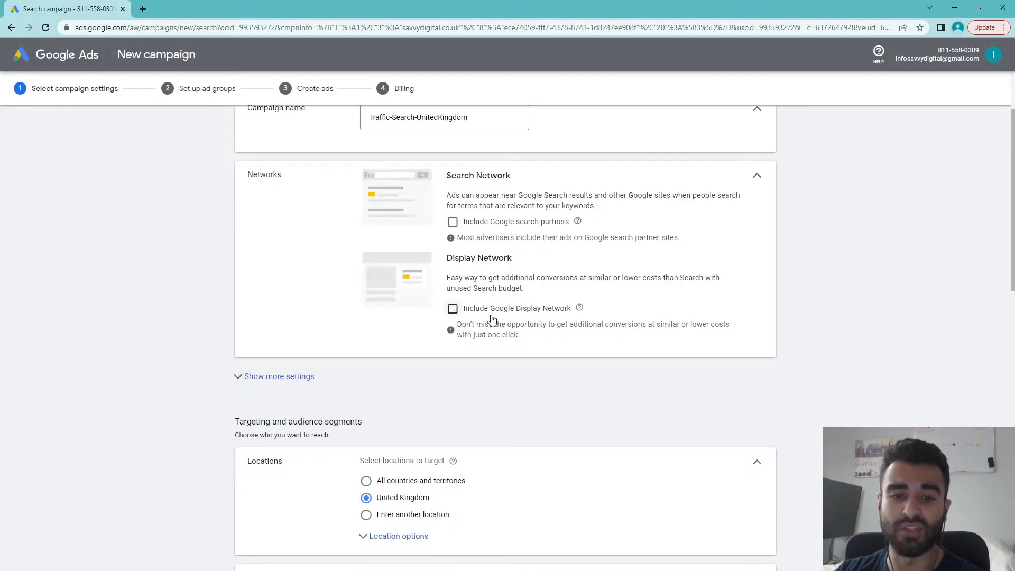
Reveal the additional campaign settings and look over the campaign URL options without entering anything
{"action": "left_click", "coordinate": [353, 378]}
{"action": "scroll", "coordinate": [494, 358], "scroll_direction": "down", "scroll_amount": 1}
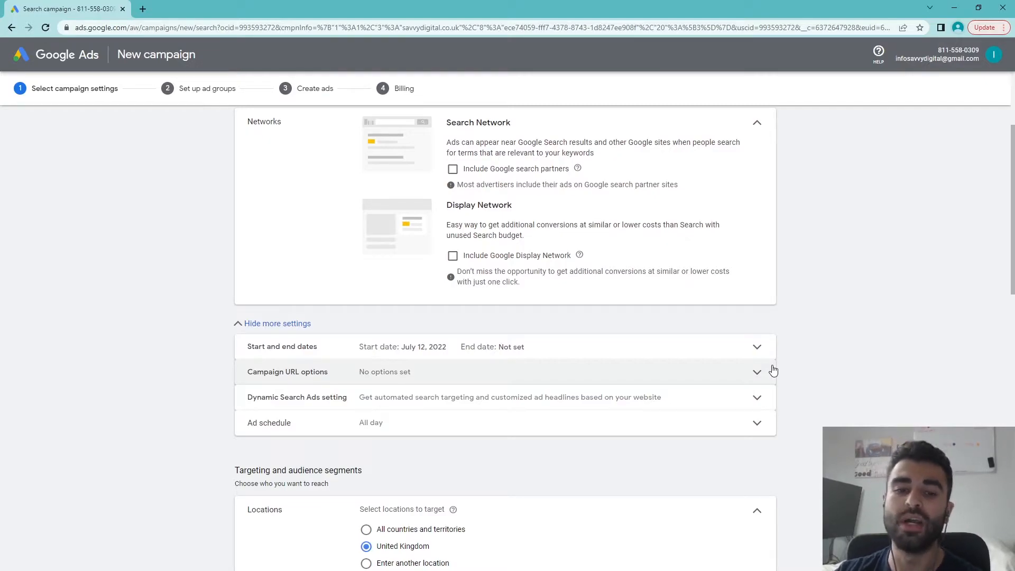
{"action": "scroll", "coordinate": [476, 376], "scroll_direction": "down", "scroll_amount": 2}
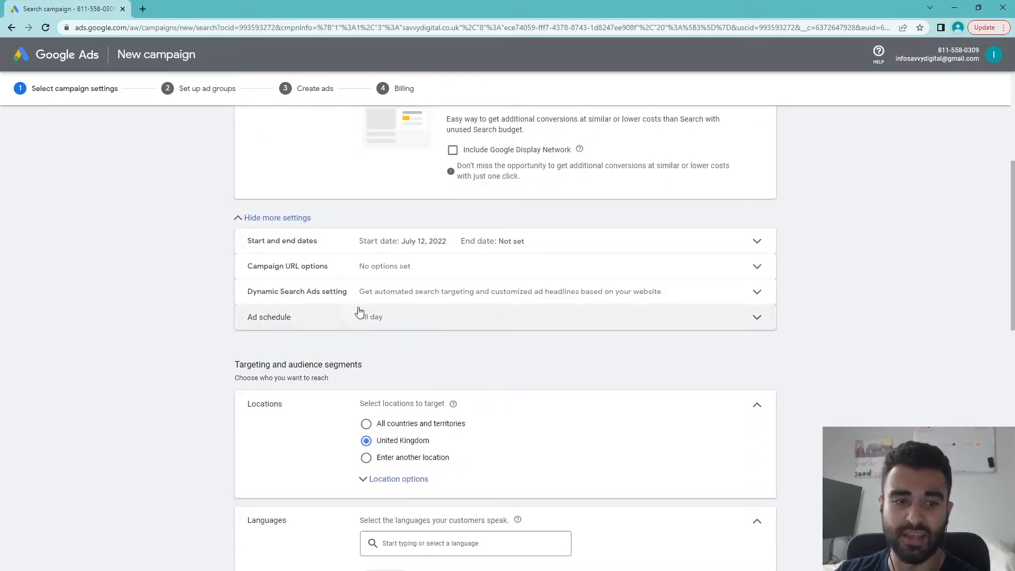
{"action": "left_click", "coordinate": [394, 267]}
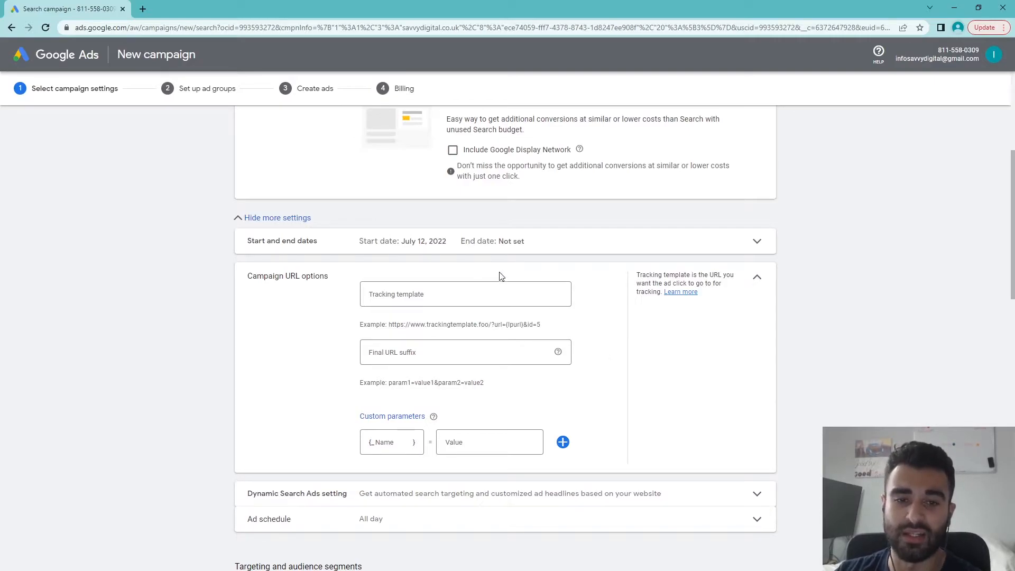
{"action": "left_click", "coordinate": [757, 277]}
Examine the Dynamic Search Ads setting and the ad schedule options, collapsing each one without changes
{"action": "left_click", "coordinate": [378, 292]}
{"action": "left_click_drag", "start_coordinate": [239, 306], "coordinate": [362, 308]}
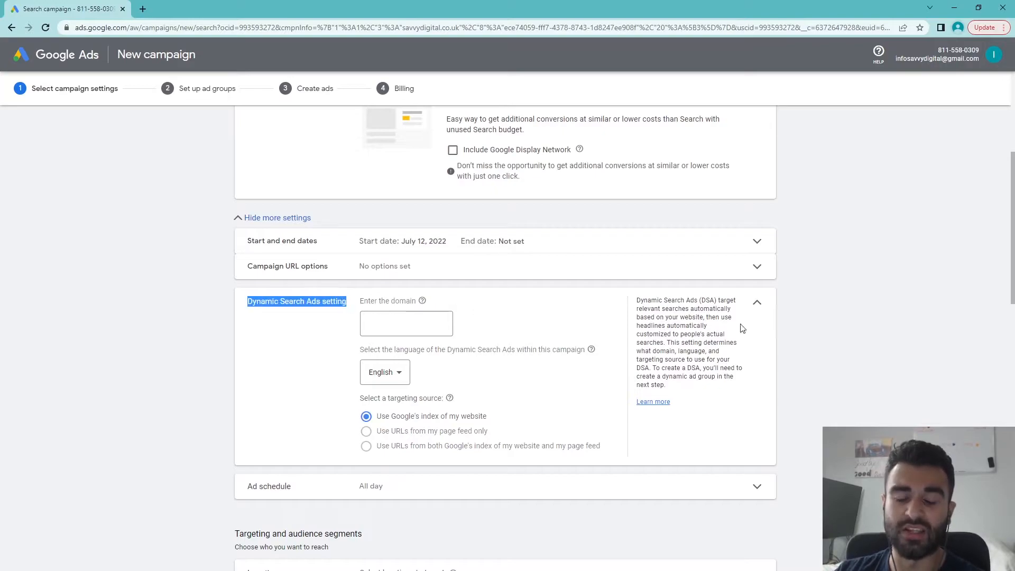
{"action": "left_click", "coordinate": [903, 364]}
{"action": "left_click", "coordinate": [406, 324]}
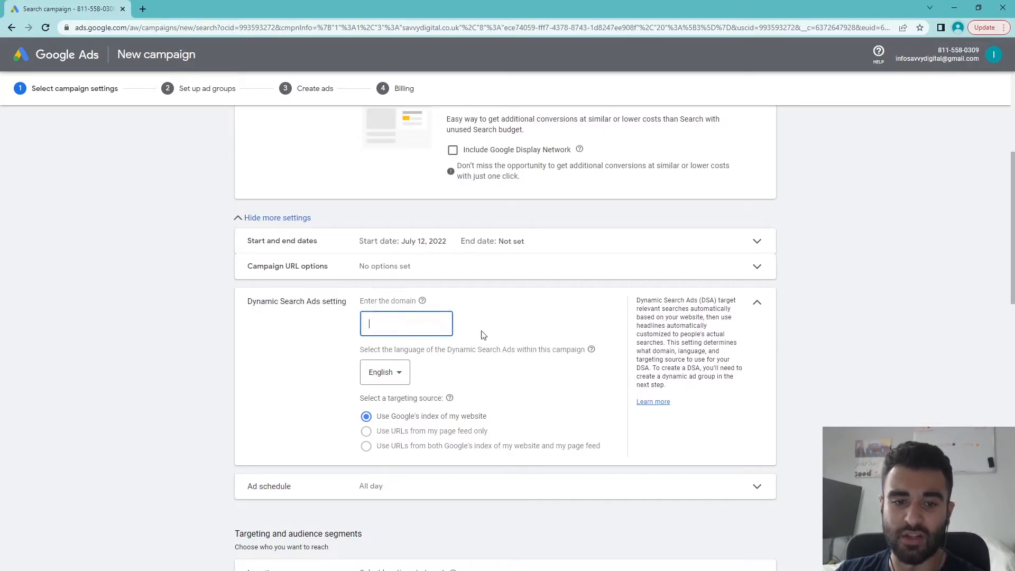
{"action": "left_click_drag", "start_coordinate": [646, 301], "coordinate": [717, 302]}
{"action": "left_click", "coordinate": [719, 323]}
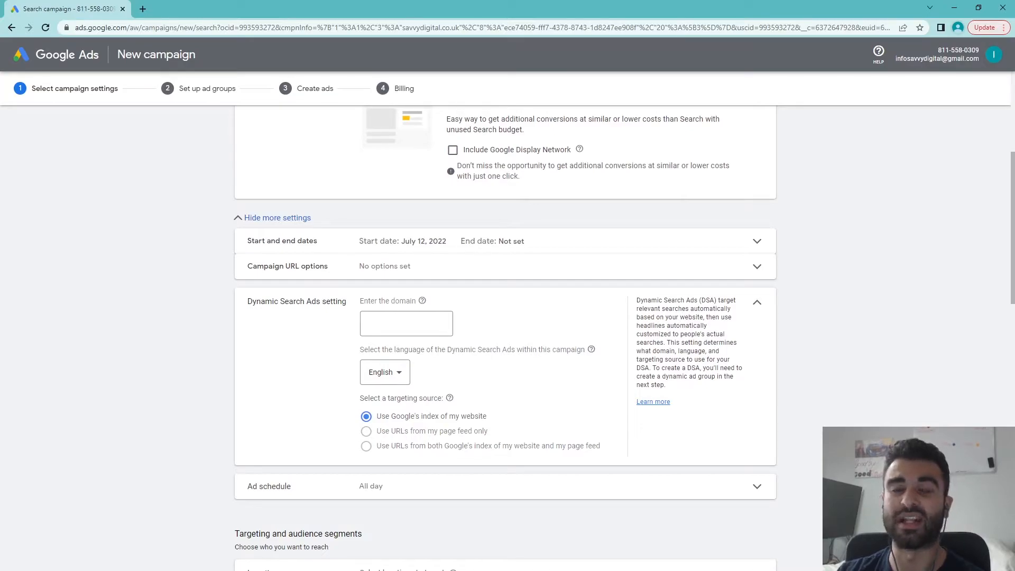
{"action": "left_click", "coordinate": [755, 305]}
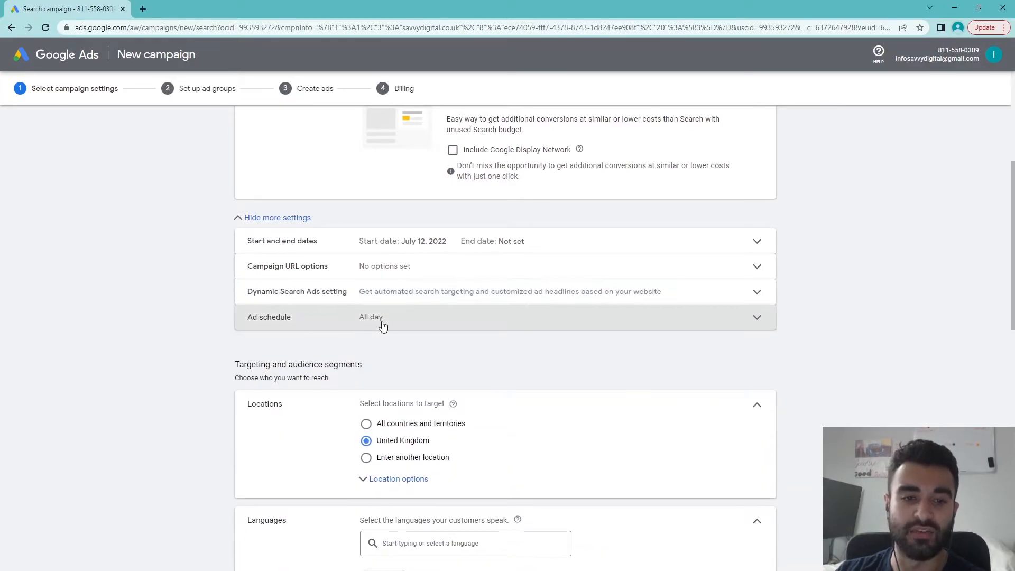
{"action": "left_click", "coordinate": [383, 324]}
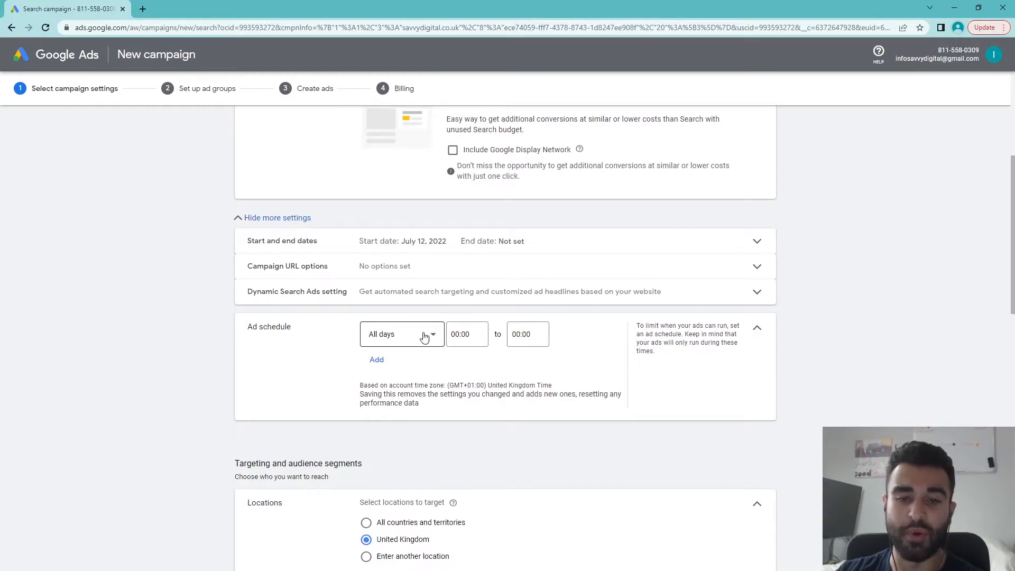
{"action": "left_click", "coordinate": [757, 329]}
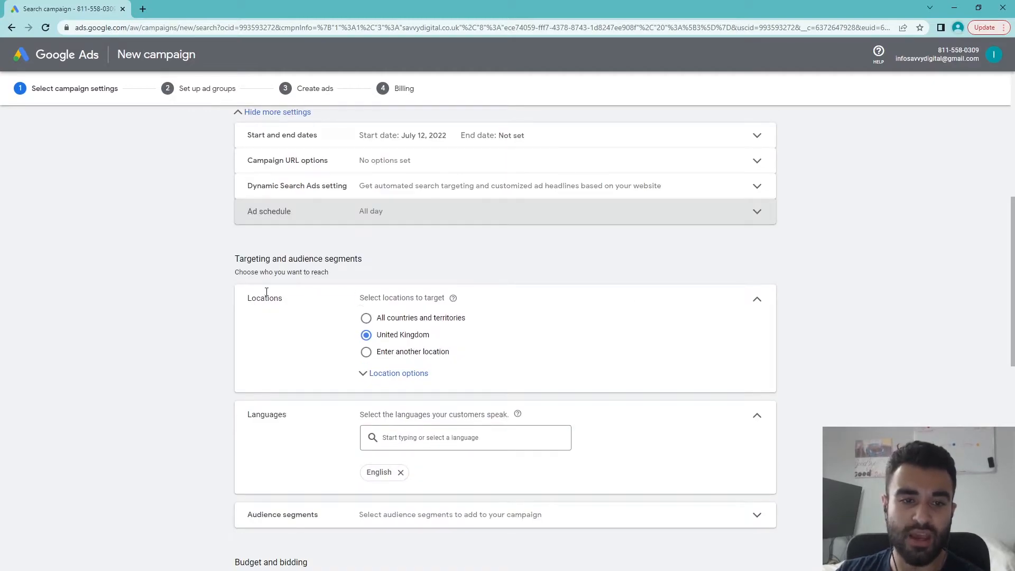
Review the location choices offered under targeting and audience segments
{"action": "left_click_drag", "start_coordinate": [217, 251], "coordinate": [414, 270]}
{"action": "left_click", "coordinate": [419, 269]}
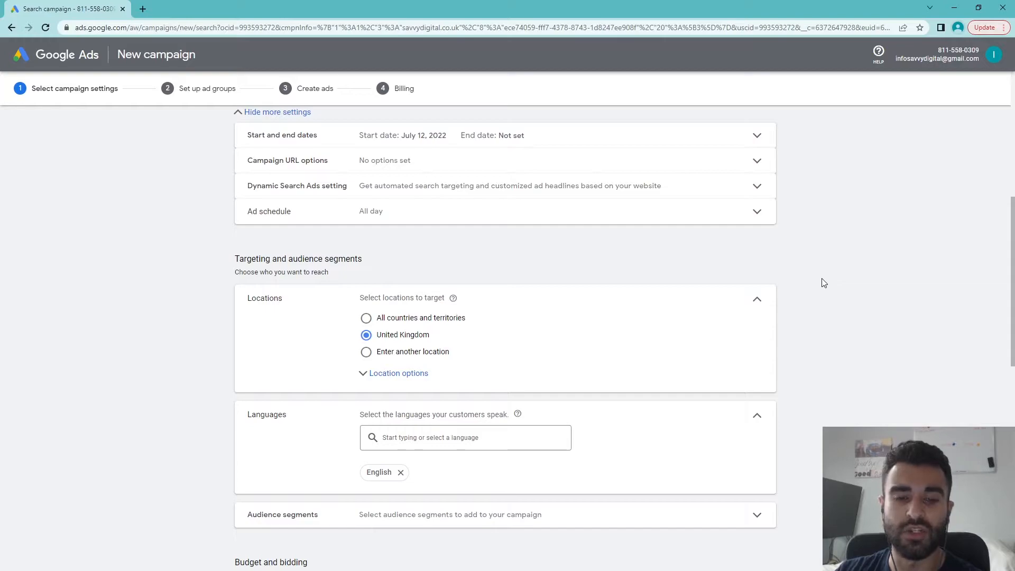
{"action": "left_click_drag", "start_coordinate": [346, 300], "coordinate": [512, 297]}
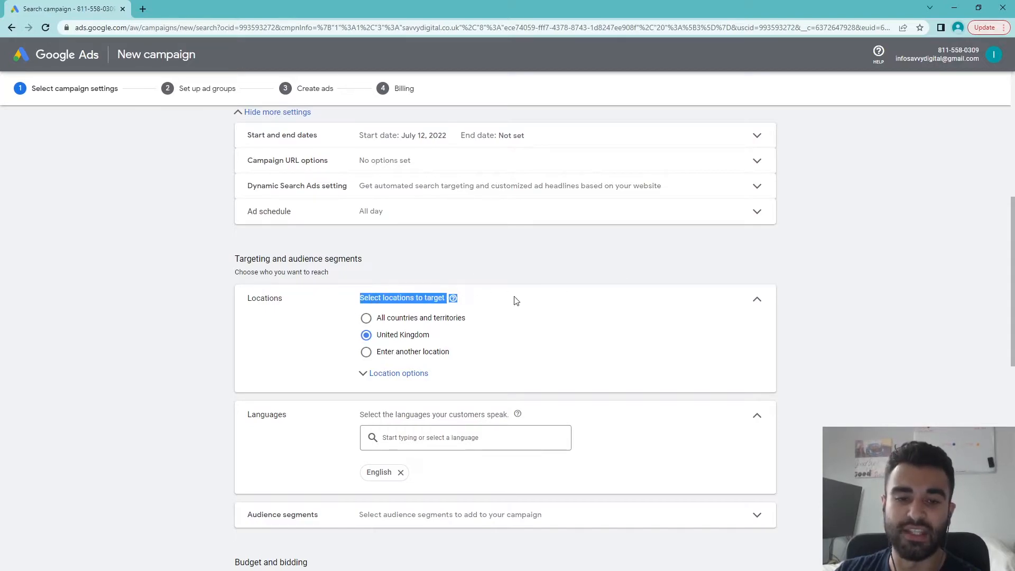
{"action": "left_click", "coordinate": [765, 320]}
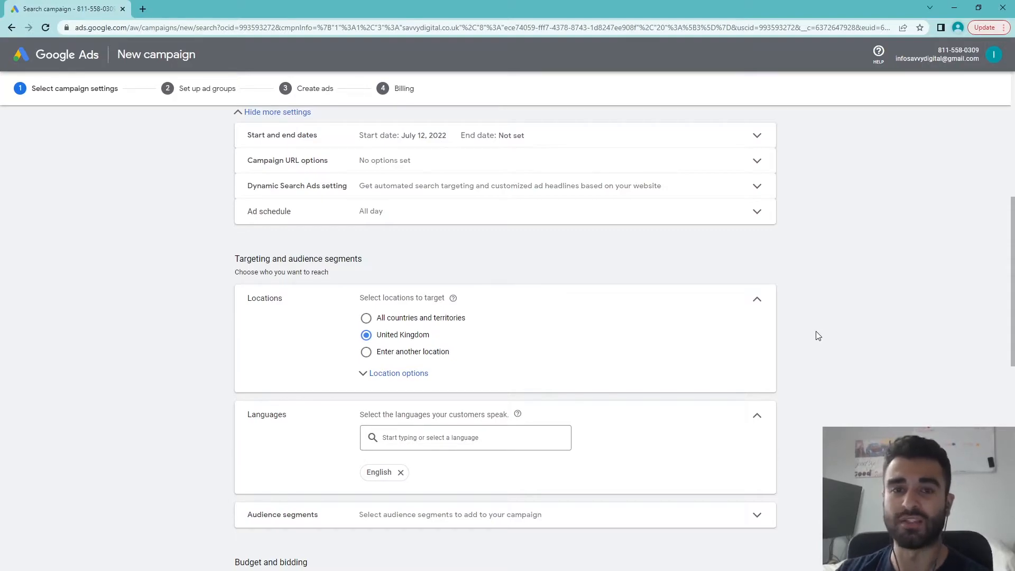
{"action": "scroll", "coordinate": [371, 322], "scroll_direction": "down", "scroll_amount": 1}
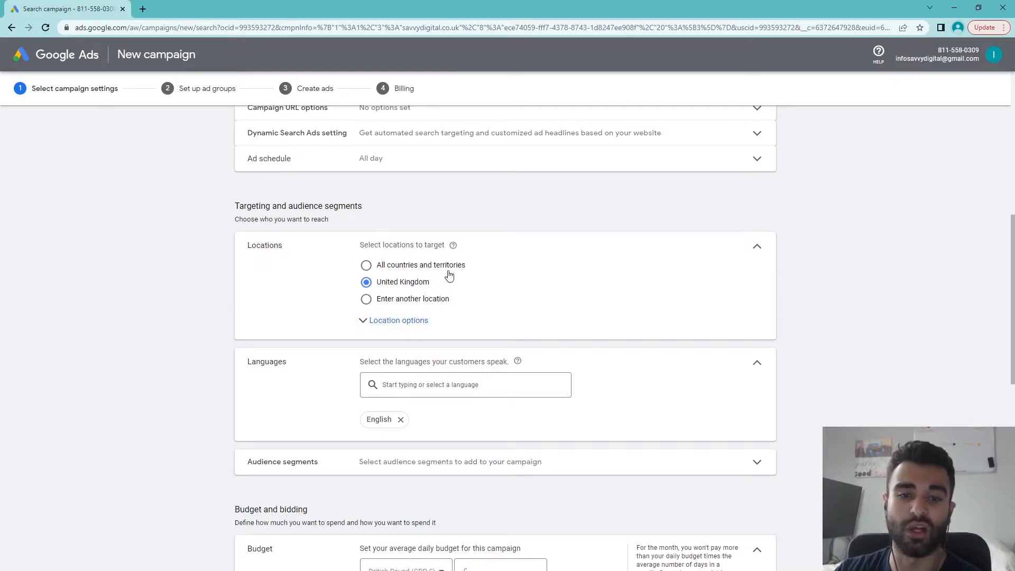
Reveal the location options, look over the custom location entry and its advanced search, and return the target to United Kingdom
{"action": "left_click", "coordinate": [402, 321]}
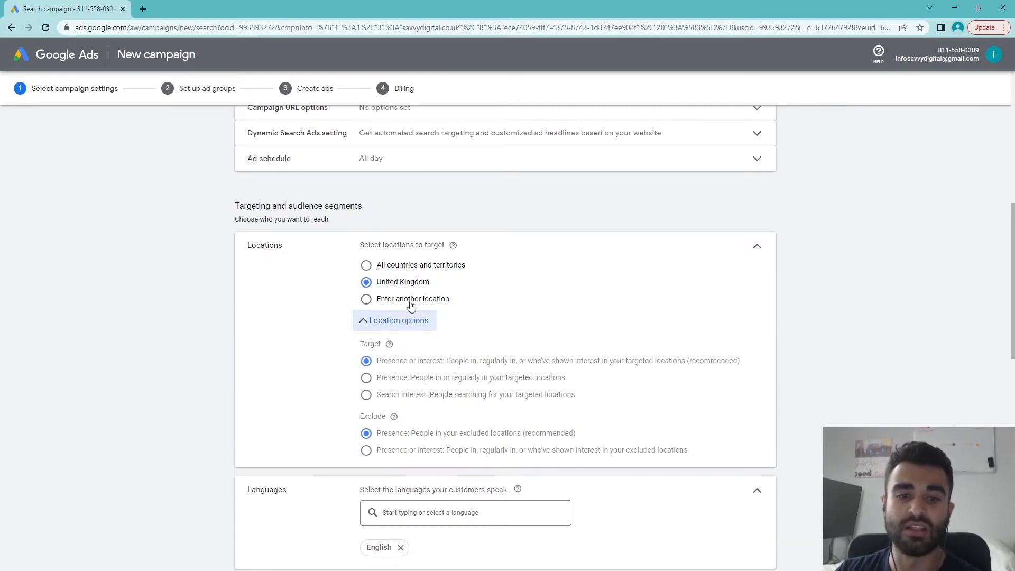
{"action": "left_click", "coordinate": [413, 299]}
{"action": "left_click", "coordinate": [456, 328]}
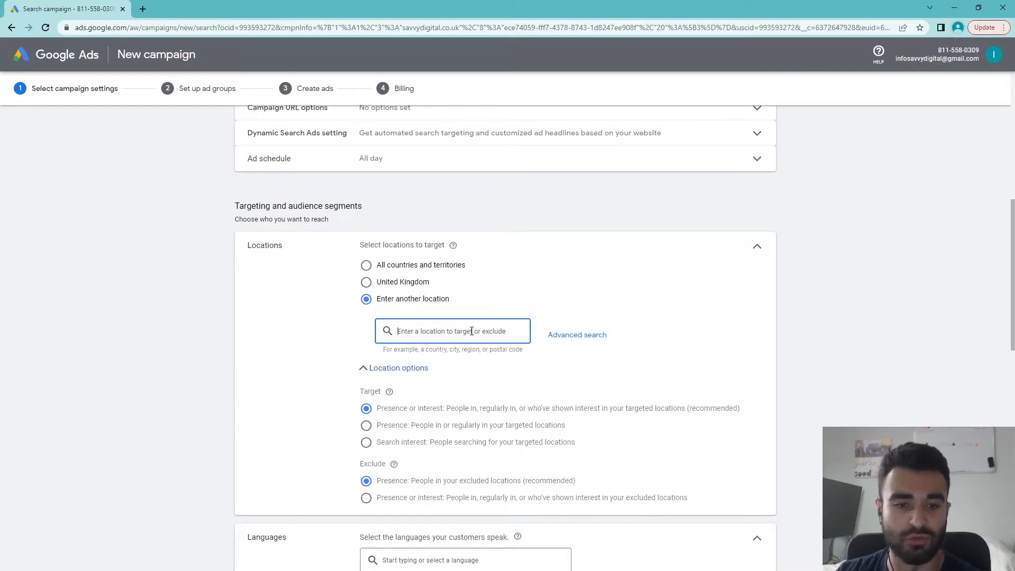
{"action": "left_click", "coordinate": [584, 336]}
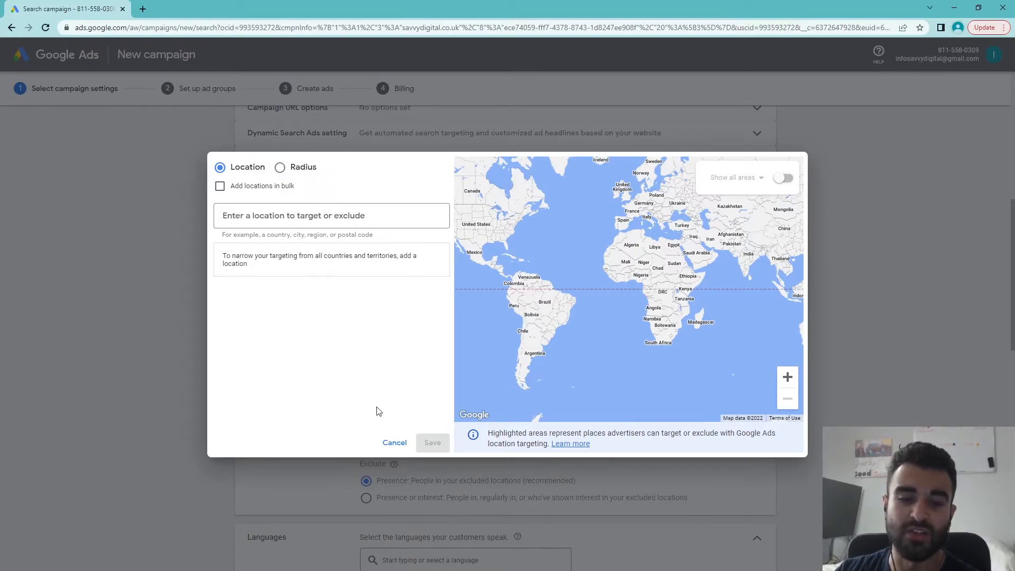
{"action": "left_click", "coordinate": [391, 443]}
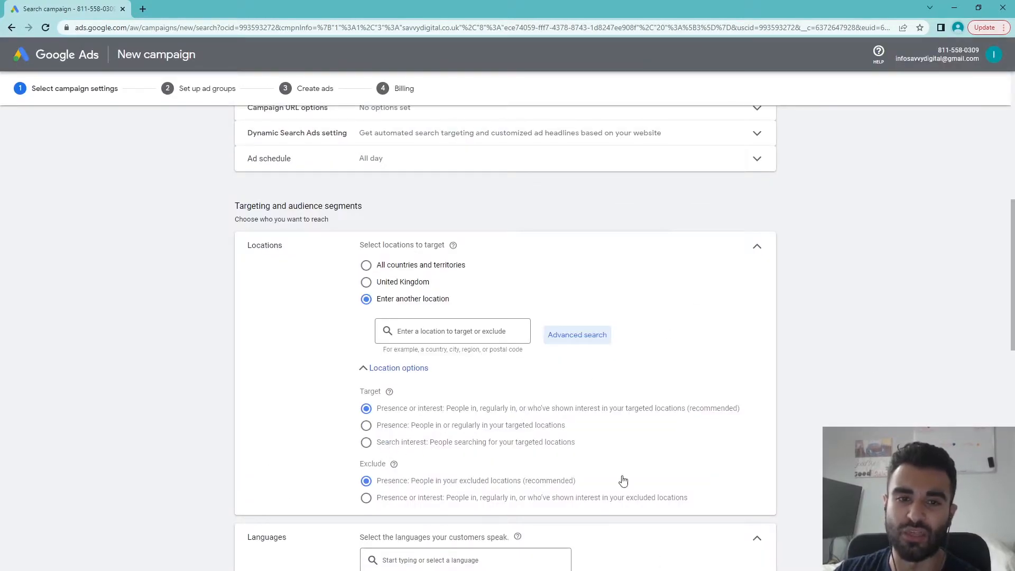
{"action": "scroll", "coordinate": [335, 442], "scroll_direction": "down", "scroll_amount": 1}
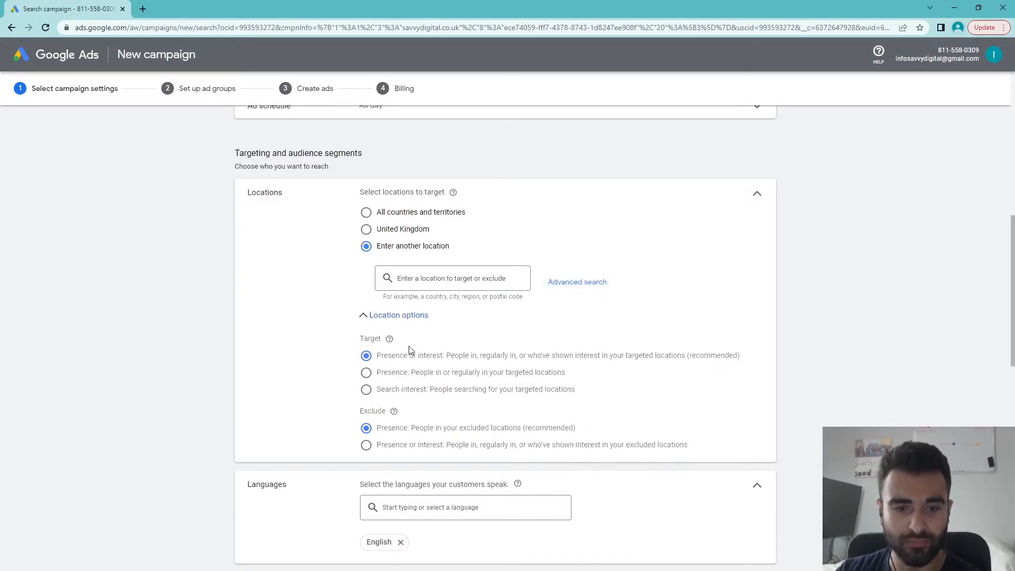
{"action": "left_click", "coordinate": [391, 232]}
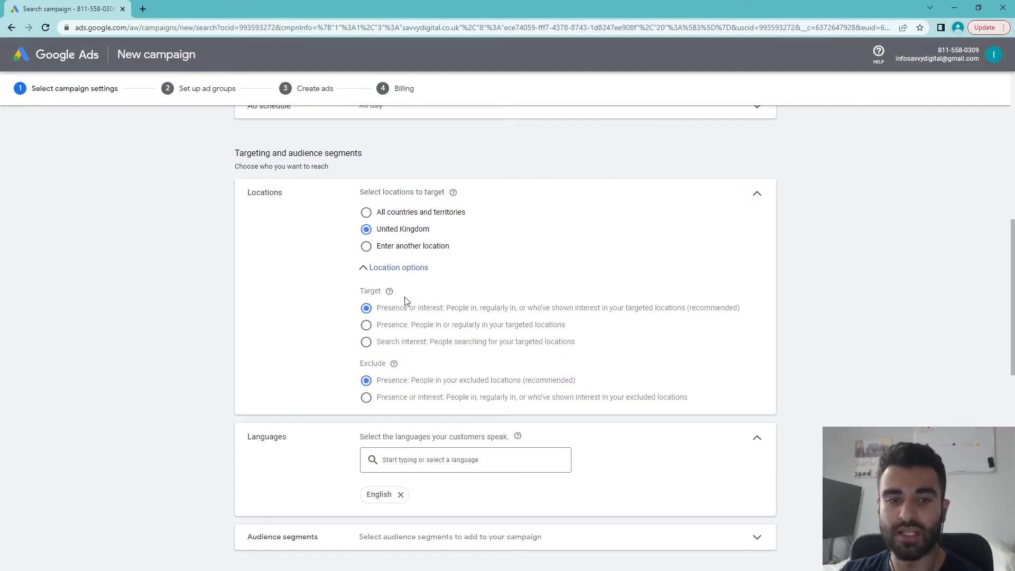
Set the location target option to Presence: People in or regularly in your targeted locations
{"action": "left_click_drag", "start_coordinate": [358, 291], "coordinate": [431, 291]}
{"action": "left_click", "coordinate": [434, 294]}
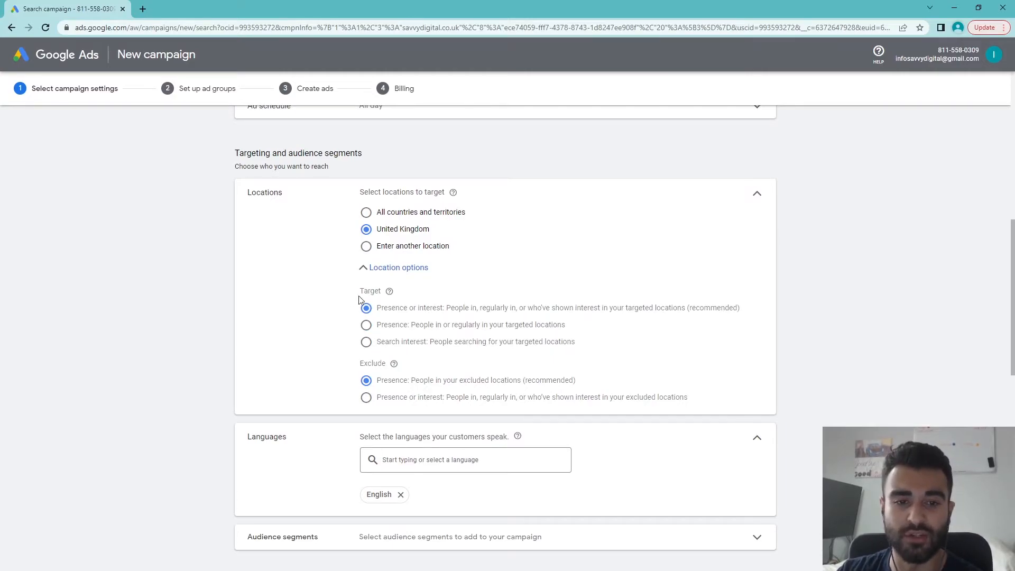
{"action": "left_click_drag", "start_coordinate": [368, 293], "coordinate": [360, 191]}
{"action": "left_click", "coordinate": [454, 290]}
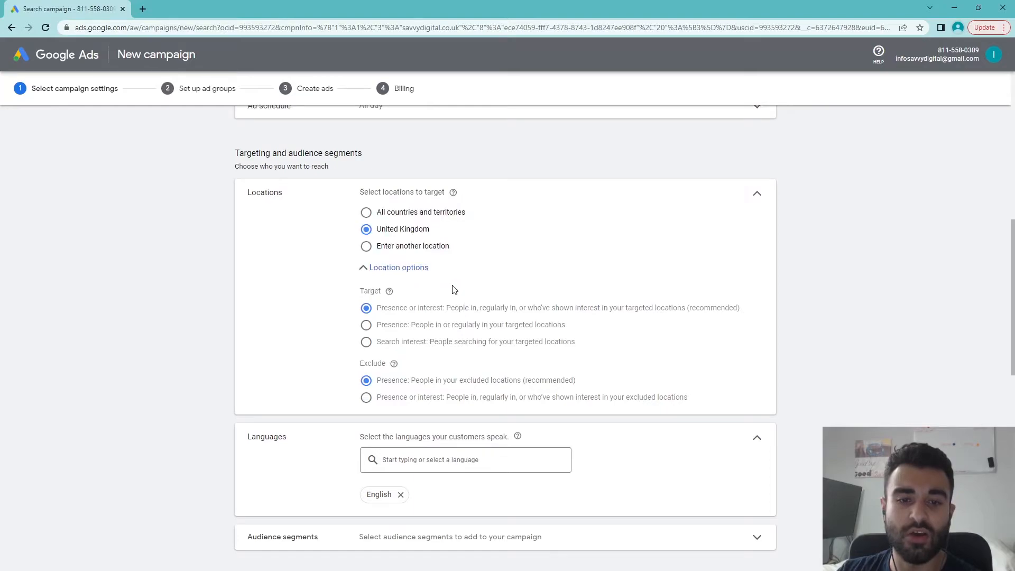
{"action": "left_click", "coordinate": [495, 331]}
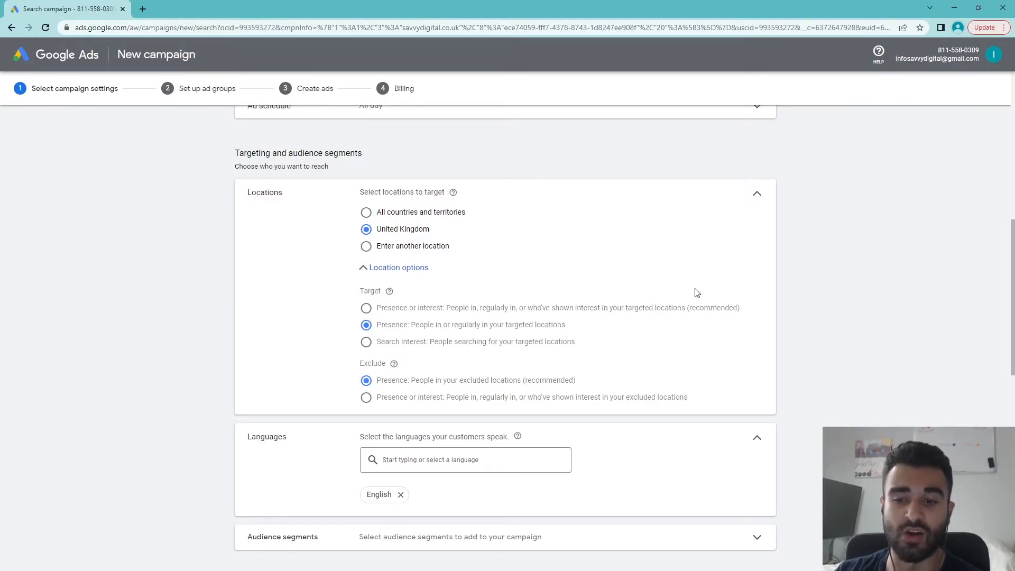
{"action": "left_click_drag", "start_coordinate": [766, 313], "coordinate": [836, 316]}
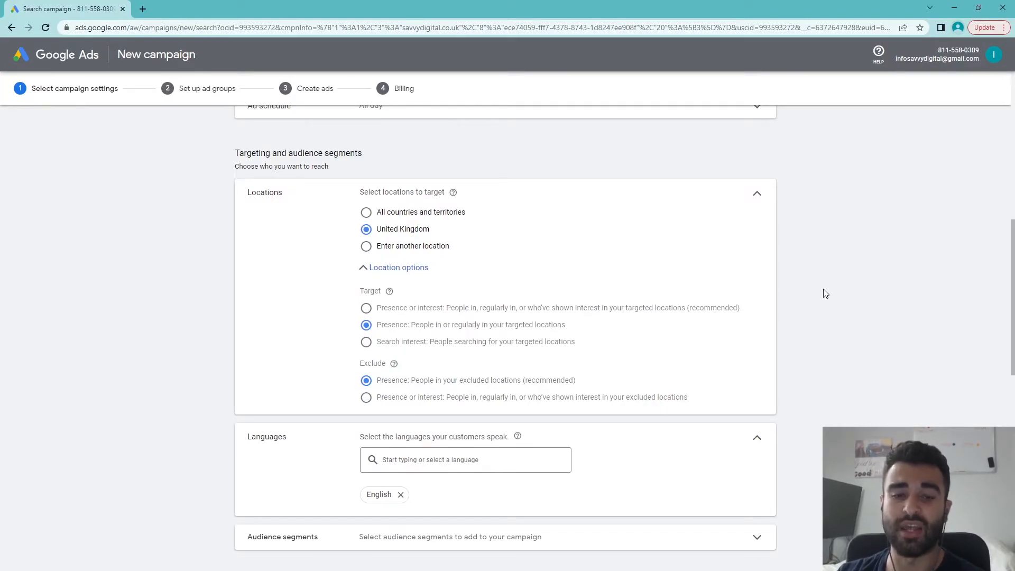
Review the campaign's location targeting and exclusion settings together with the settings around them
{"action": "scroll", "coordinate": [826, 294], "scroll_direction": "up", "scroll_amount": 6}
{"action": "scroll", "coordinate": [825, 292], "scroll_direction": "down", "scroll_amount": 5}
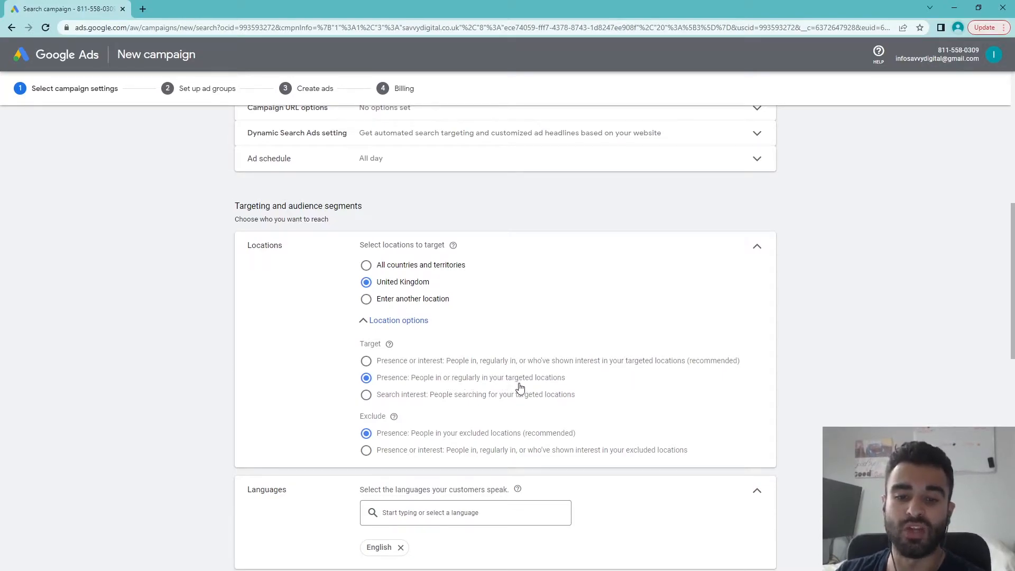
{"action": "scroll", "coordinate": [692, 340], "scroll_direction": "up", "scroll_amount": 5}
{"action": "scroll", "coordinate": [685, 347], "scroll_direction": "down", "scroll_amount": 4}
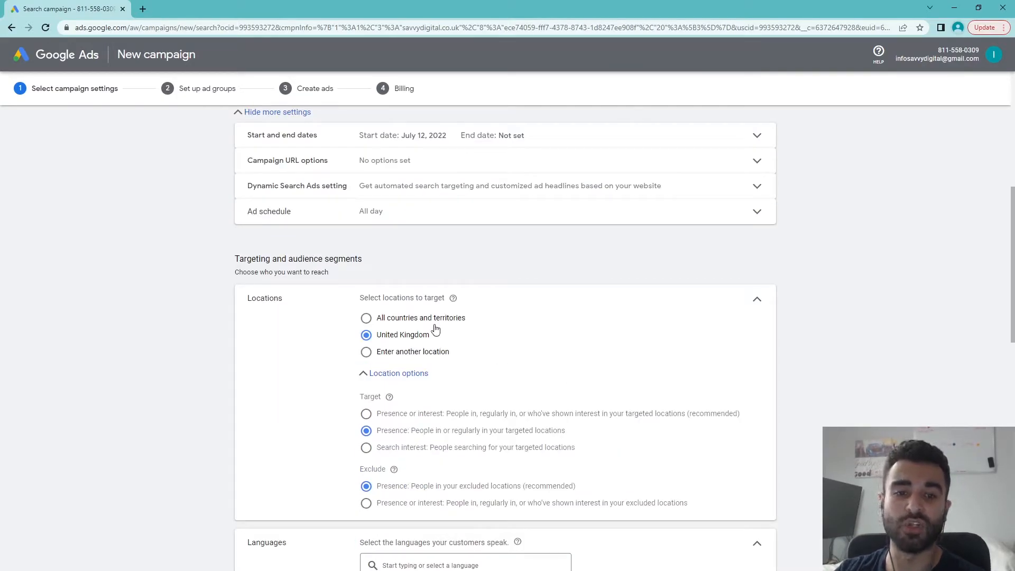
{"action": "scroll", "coordinate": [415, 428], "scroll_direction": "down", "scroll_amount": 2}
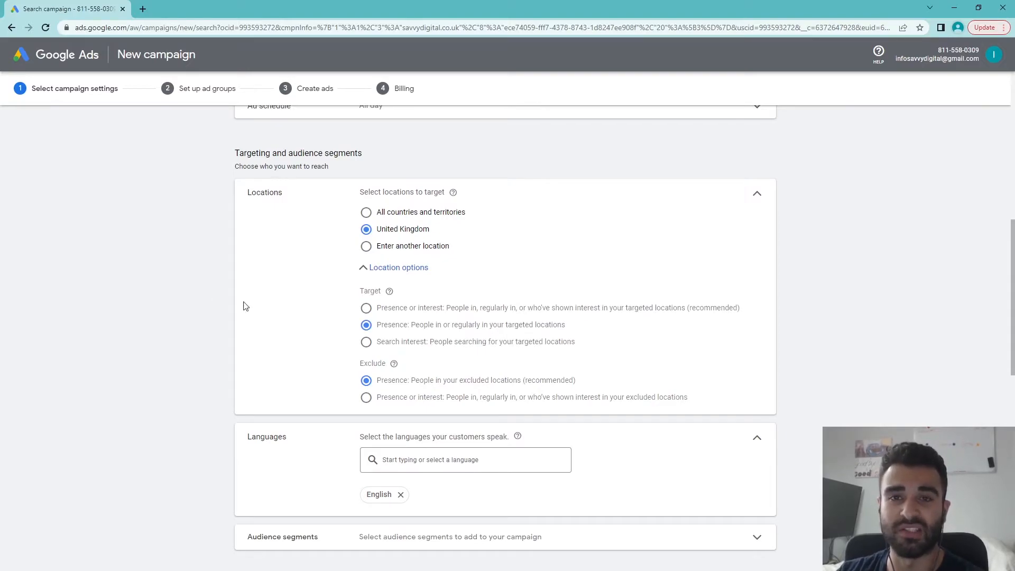
{"action": "scroll", "coordinate": [196, 298], "scroll_direction": "down", "scroll_amount": 2}
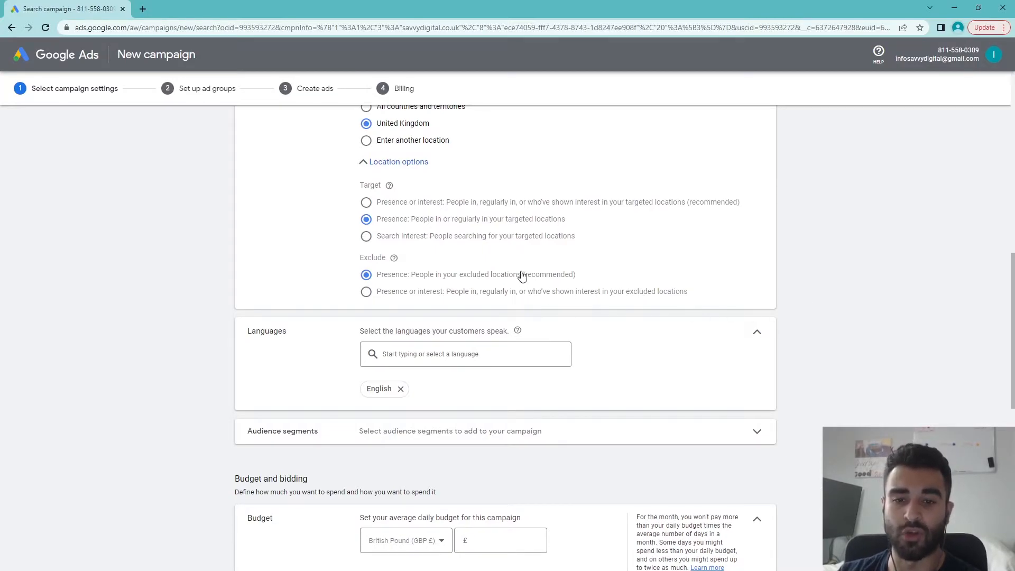
{"action": "scroll", "coordinate": [450, 288], "scroll_direction": "up", "scroll_amount": 2}
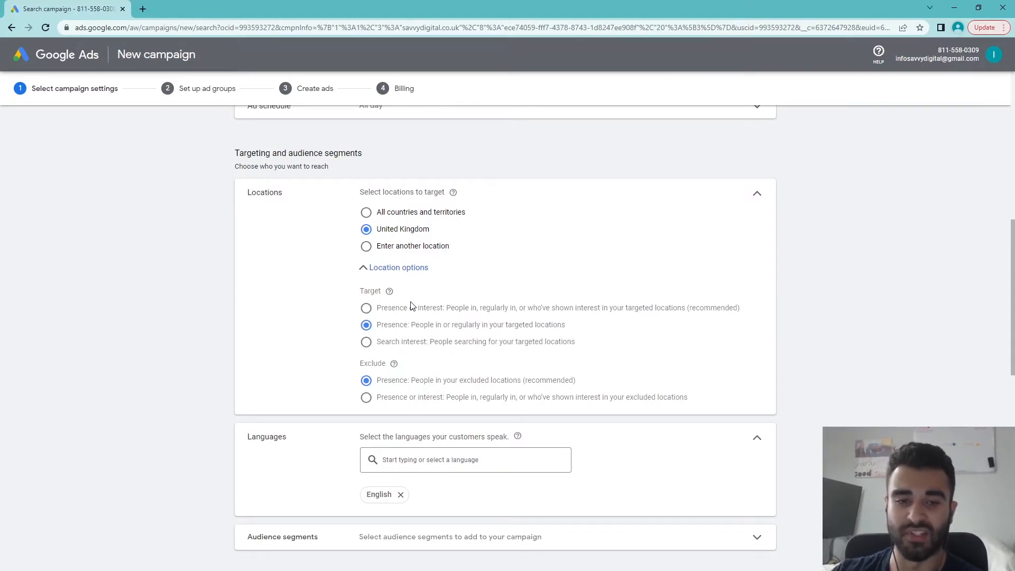
Examine the language targeting setting and its language search field without adding any language
{"action": "scroll", "coordinate": [411, 312], "scroll_direction": "down", "scroll_amount": 2}
{"action": "left_click", "coordinate": [489, 364]}
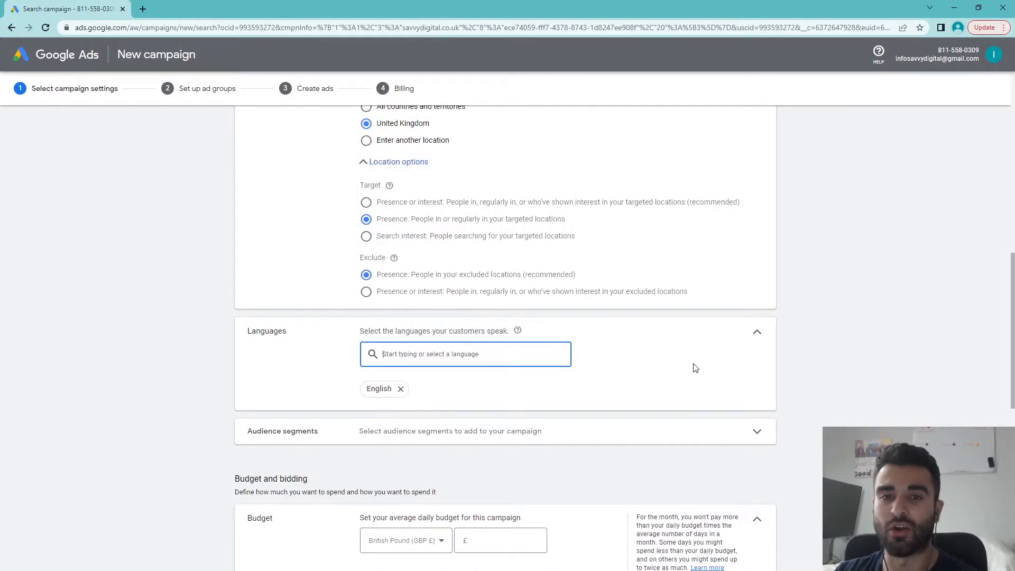
{"action": "left_click", "coordinate": [720, 362]}
{"action": "double_click", "coordinate": [279, 332]}
{"action": "left_click", "coordinate": [877, 354]}
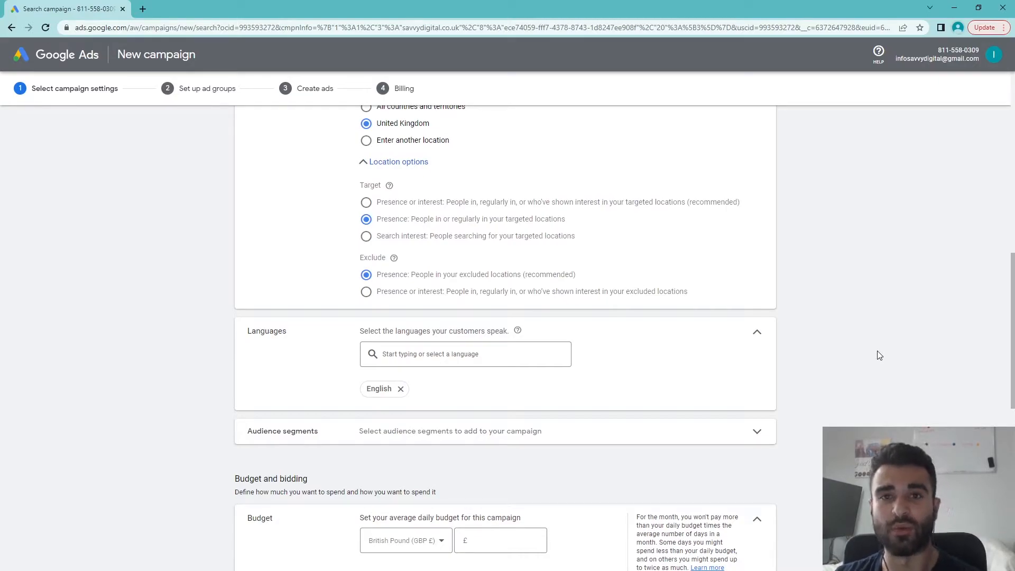
{"action": "left_click", "coordinate": [539, 355]}
{"action": "left_click", "coordinate": [883, 370]}
{"action": "scroll", "coordinate": [685, 365], "scroll_direction": "down", "scroll_amount": 1}
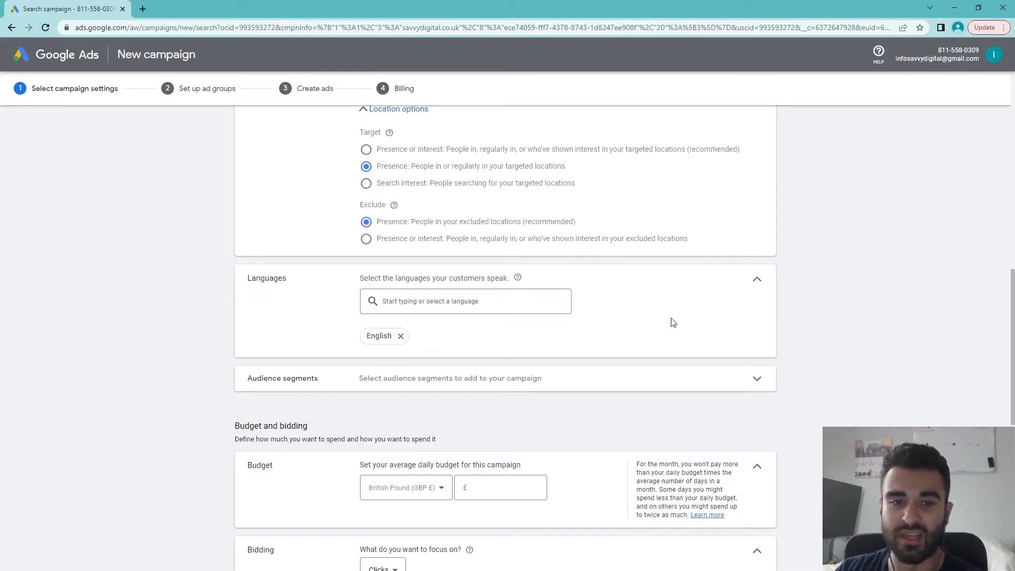
{"action": "scroll", "coordinate": [687, 328], "scroll_direction": "up", "scroll_amount": 3}
{"action": "scroll", "coordinate": [703, 344], "scroll_direction": "down", "scroll_amount": 2}
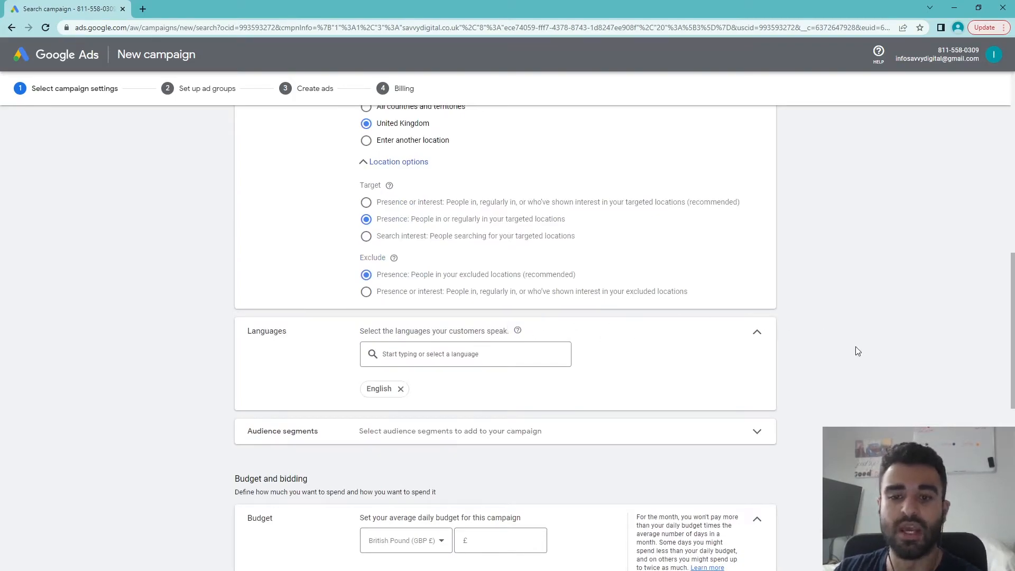
Expand the audience segments and look over the segment categories available for browsing
{"action": "scroll", "coordinate": [829, 337], "scroll_direction": "down", "scroll_amount": 2}
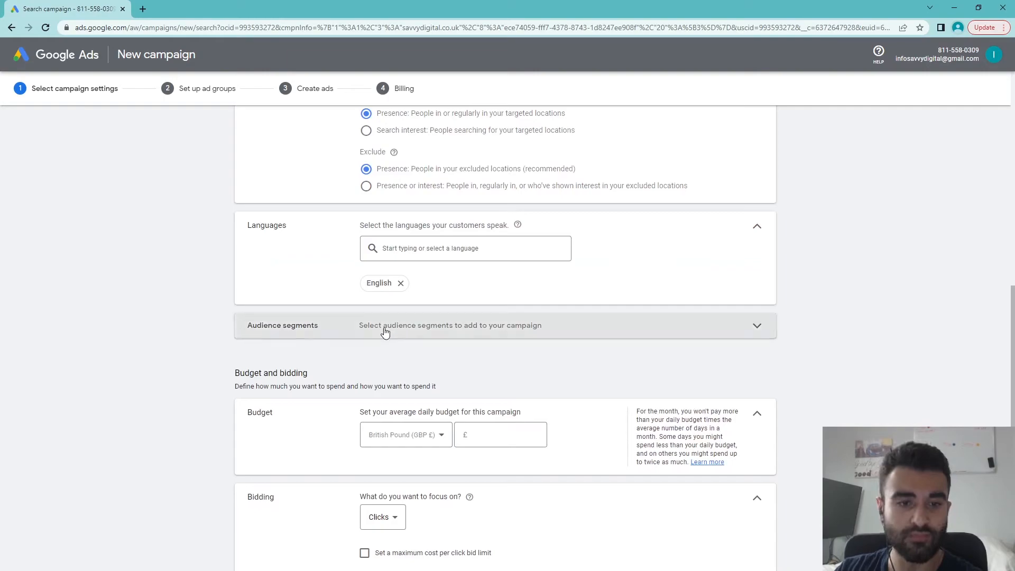
{"action": "left_click", "coordinate": [385, 331]}
{"action": "scroll", "coordinate": [888, 337], "scroll_direction": "down", "scroll_amount": 2}
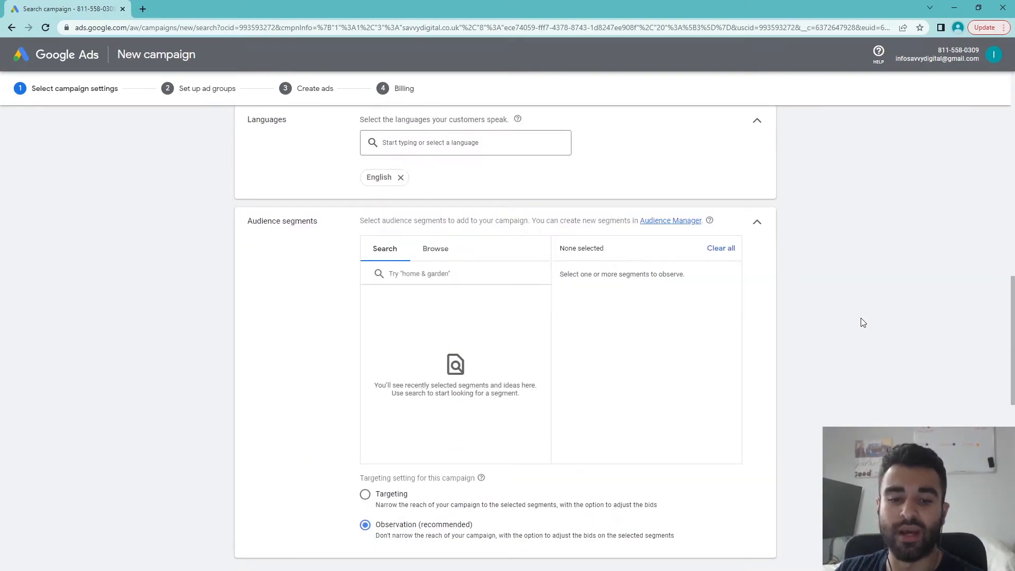
{"action": "scroll", "coordinate": [861, 320], "scroll_direction": "down", "scroll_amount": 1}
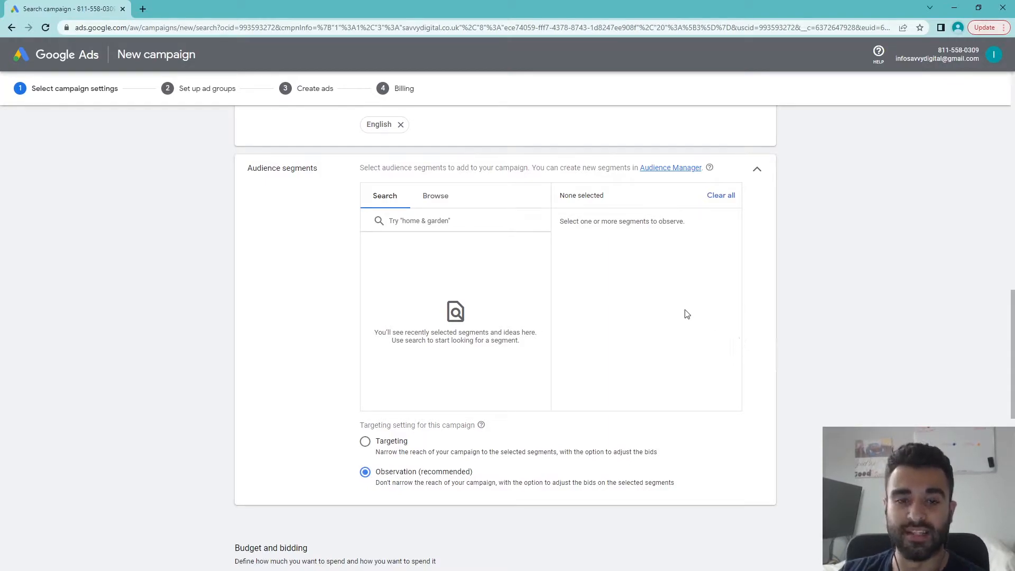
{"action": "left_click", "coordinate": [433, 205]}
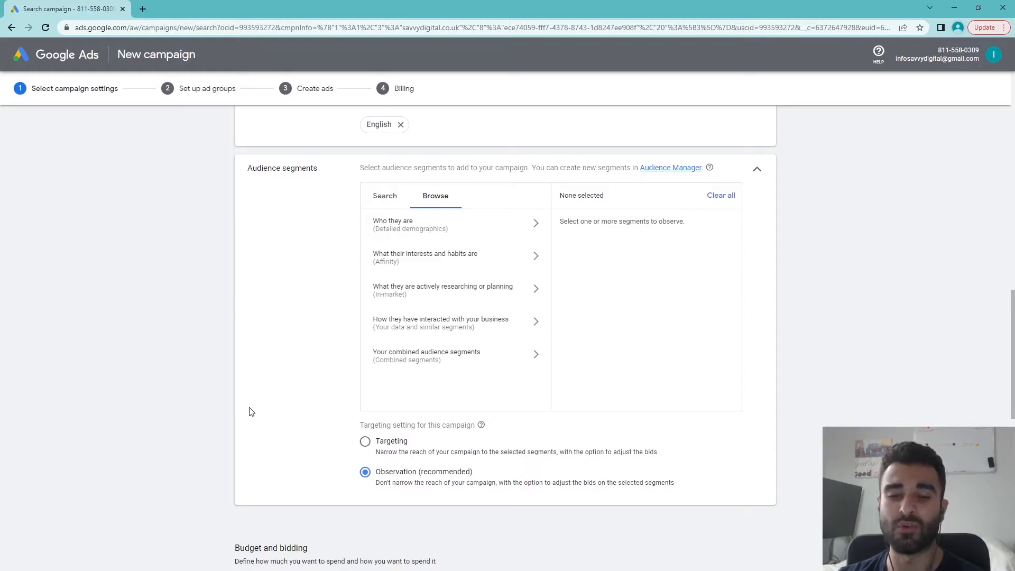
Set the campaign's average daily budget to £10
{"action": "scroll", "coordinate": [835, 357], "scroll_direction": "down", "scroll_amount": 6}
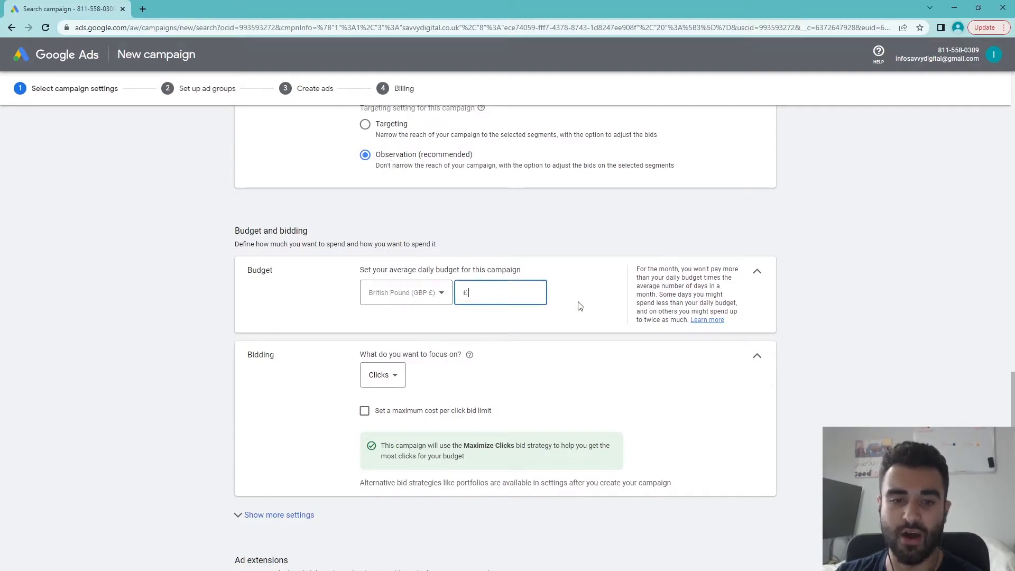
{"action": "left_click_drag", "start_coordinate": [226, 272], "coordinate": [606, 290]}
{"action": "left_click", "coordinate": [843, 315]}
{"action": "left_click", "coordinate": [527, 292]}
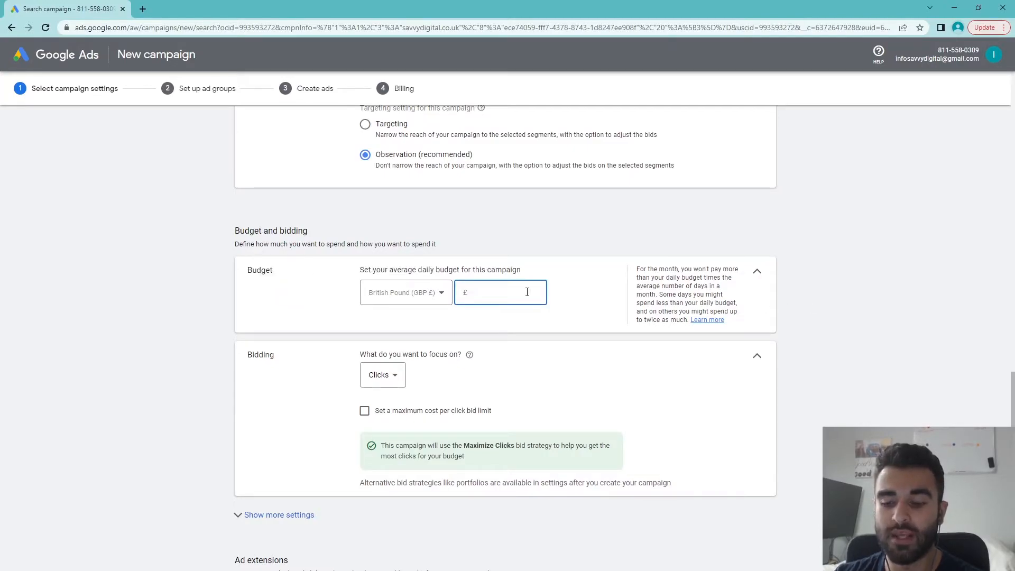
{"action": "type", "text": "10"}
{"action": "left_click", "coordinate": [880, 315]}
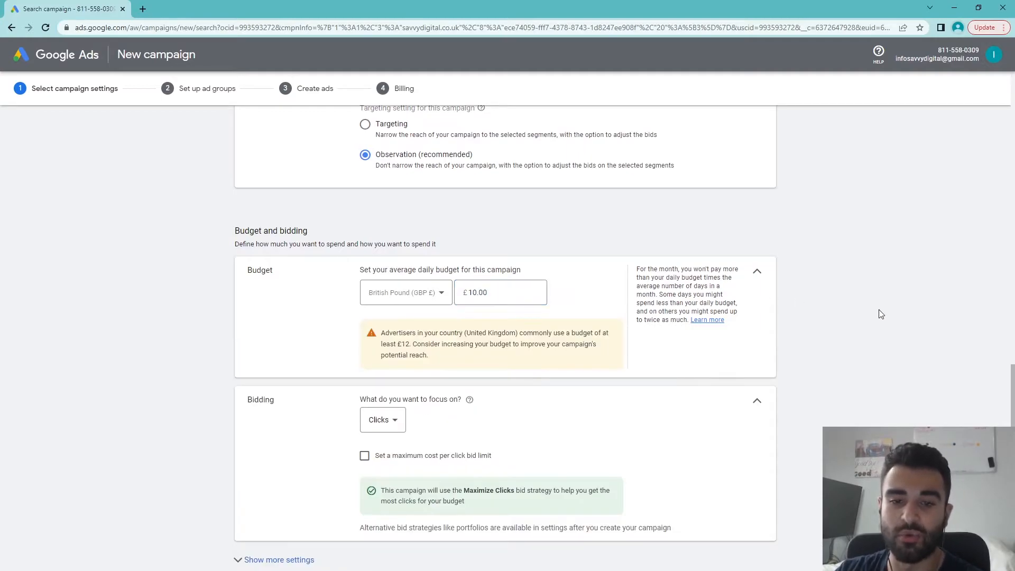
Change the campaign's average daily budget to £12
{"action": "left_click_drag", "start_coordinate": [528, 372], "coordinate": [331, 340]}
{"action": "left_click", "coordinate": [331, 340]}
{"action": "left_click", "coordinate": [503, 293]}
{"action": "double_click", "coordinate": [477, 292]}
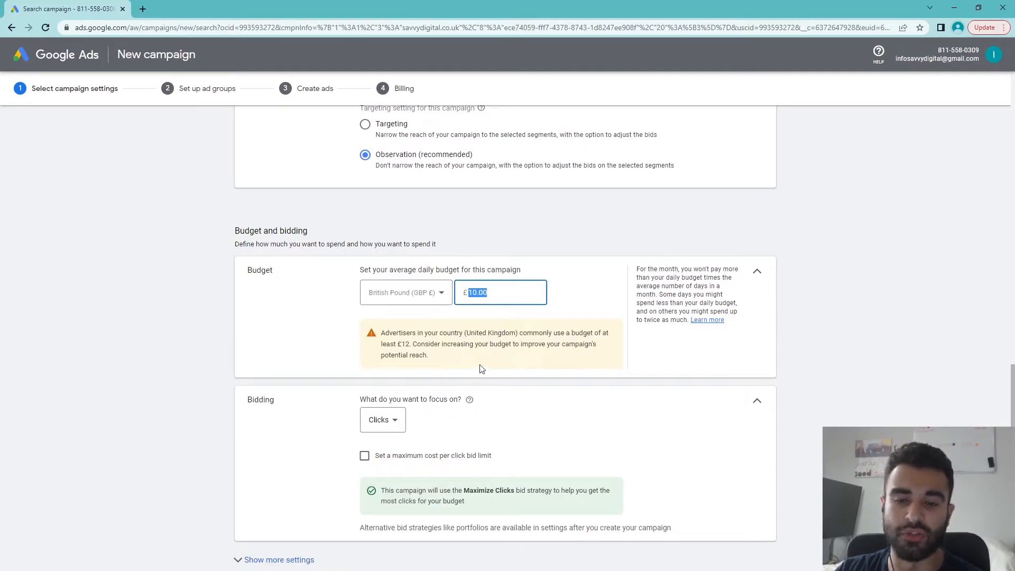
{"action": "left_click", "coordinate": [852, 347]}
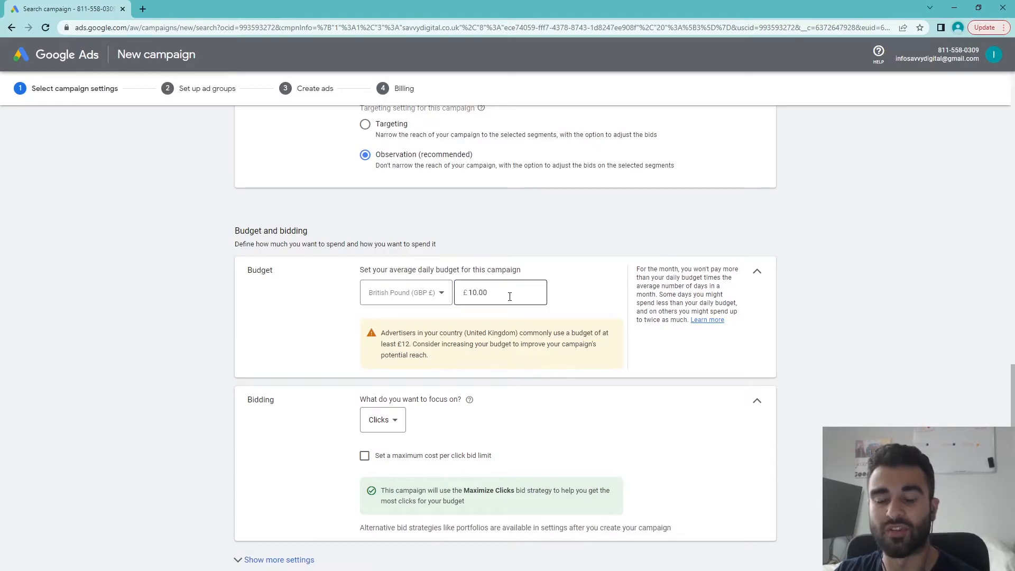
{"action": "left_click", "coordinate": [493, 291]}
{"action": "key", "text": "ctrl+a"}
{"action": "type", "text": "12"}
{"action": "left_click", "coordinate": [886, 315]}
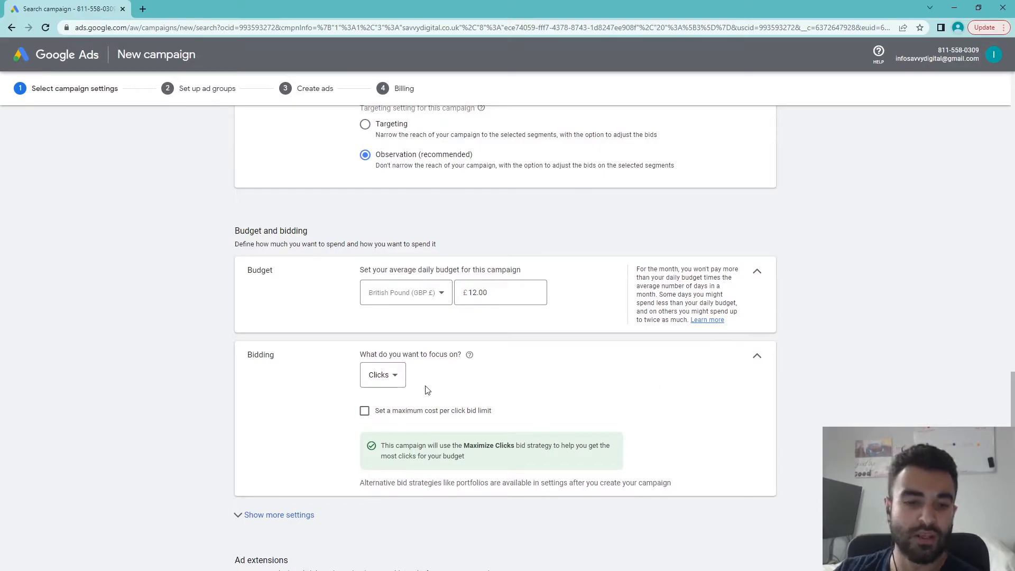
Review the campaign's bidding settings and the available focus options, including Conversions and Conversion value, and keep Clicks selected
{"action": "left_click_drag", "start_coordinate": [247, 360], "coordinate": [476, 371]}
{"action": "left_click", "coordinate": [555, 392]}
{"action": "scroll", "coordinate": [370, 370], "scroll_direction": "down", "scroll_amount": 2}
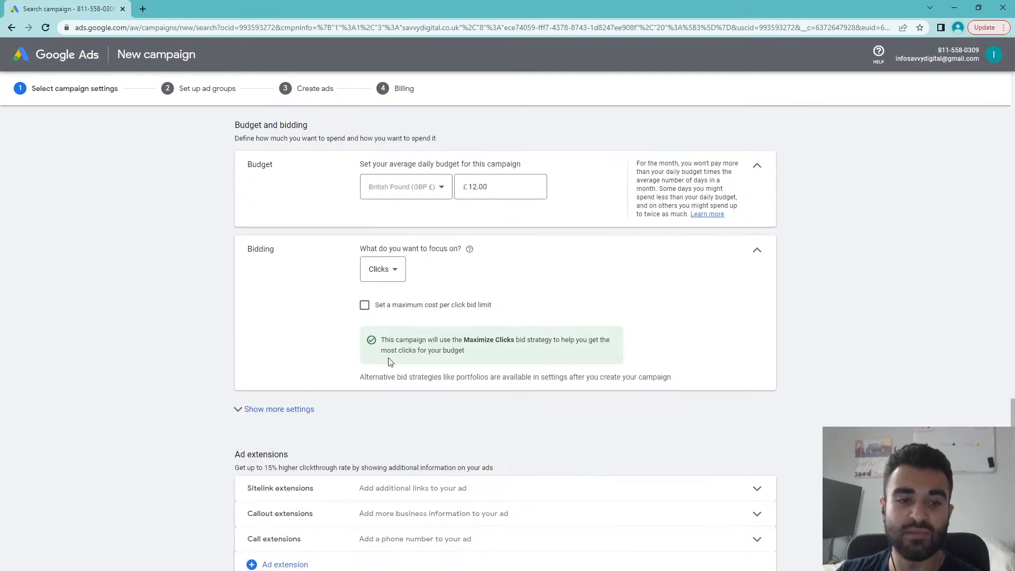
{"action": "scroll", "coordinate": [555, 365], "scroll_direction": "up", "scroll_amount": 3}
{"action": "scroll", "coordinate": [598, 376], "scroll_direction": "down", "scroll_amount": 2}
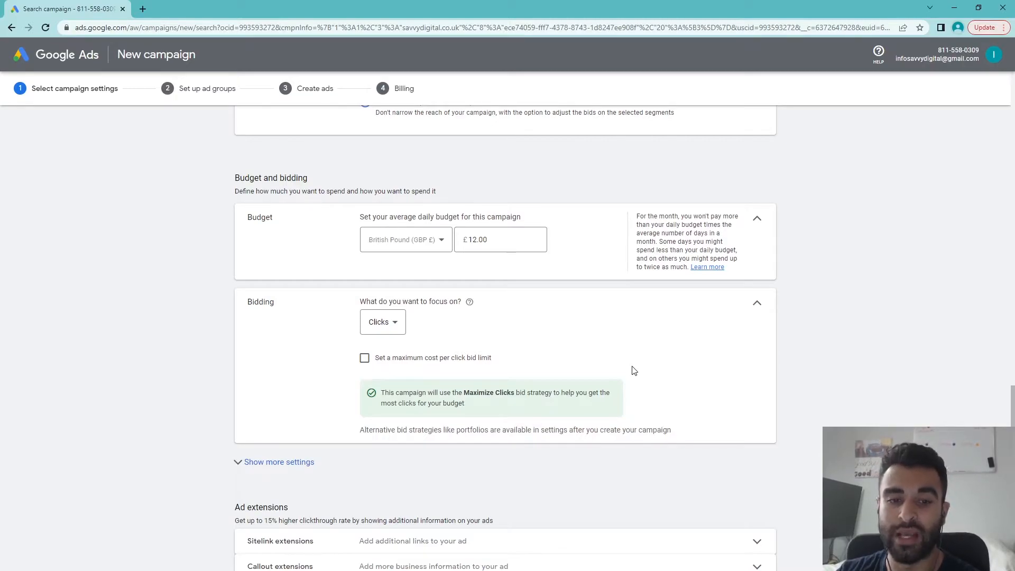
{"action": "left_click", "coordinate": [380, 324]}
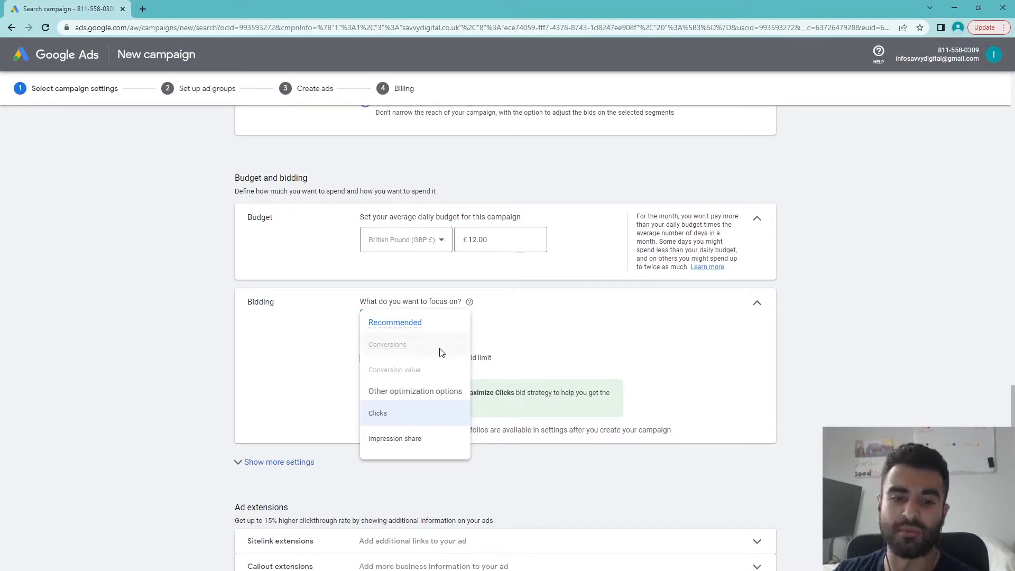
{"action": "mouse_move", "coordinate": [429, 373]}
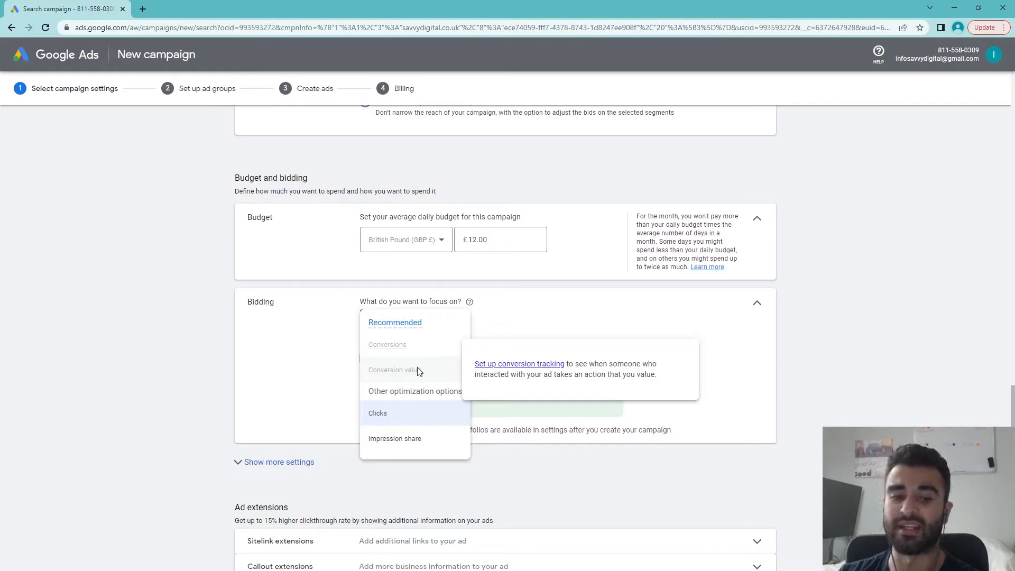
{"action": "left_click", "coordinate": [316, 365]}
{"action": "left_click", "coordinate": [388, 327]}
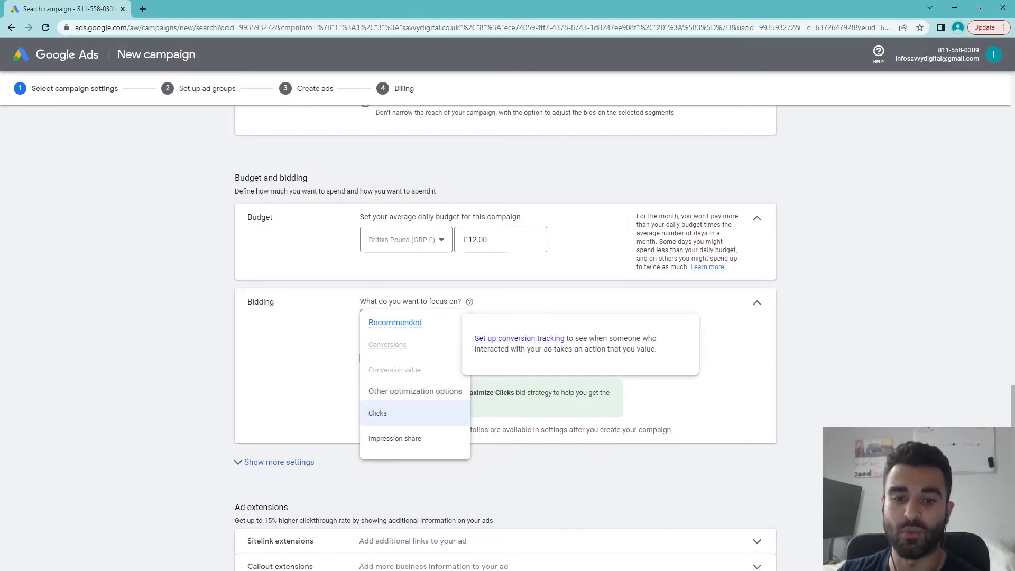
{"action": "left_click", "coordinate": [398, 413]}
Read the explanation of the Impression share bidding option and keep Clicks as the bidding focus
{"action": "left_click", "coordinate": [397, 320]}
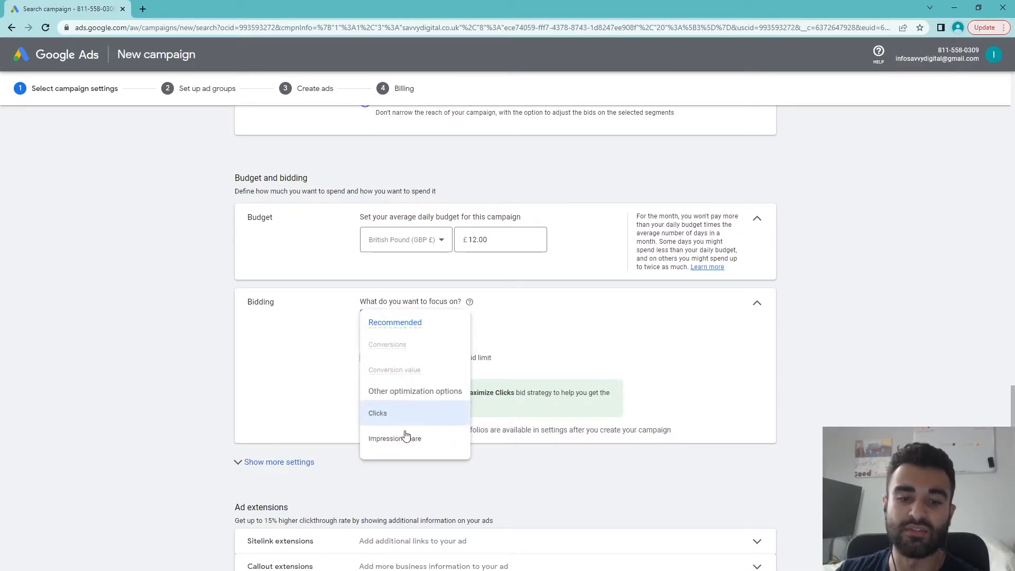
{"action": "mouse_move", "coordinate": [415, 439]}
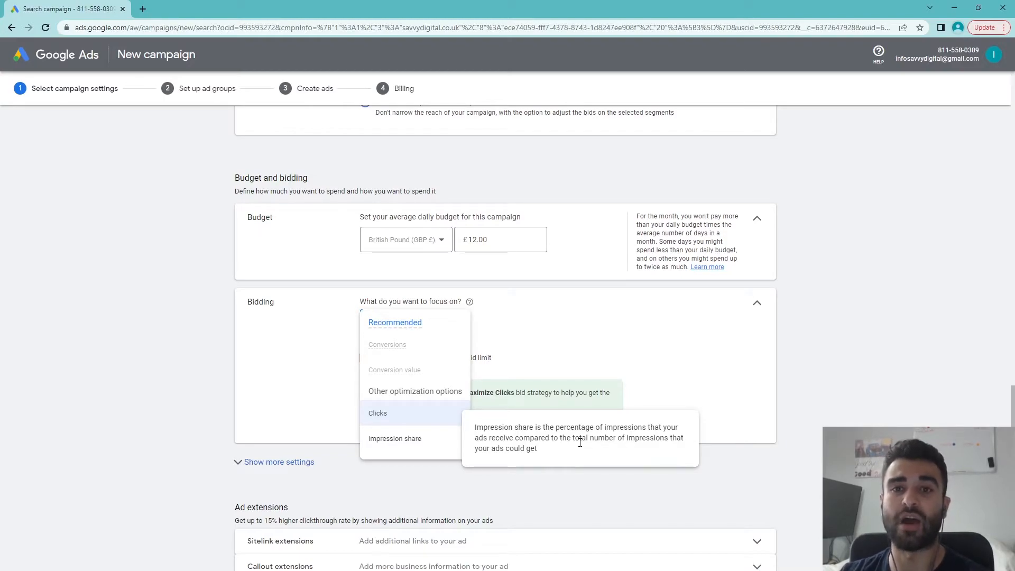
{"action": "left_click", "coordinate": [418, 416]}
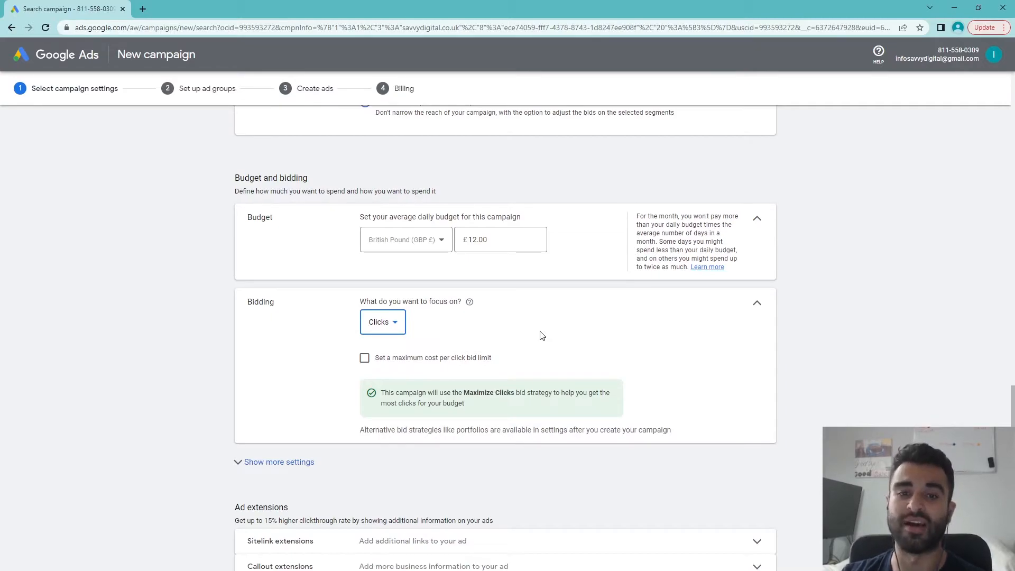
Try out the maximum cost per click bid limit option and turn it back off without entering an amount
{"action": "scroll", "coordinate": [402, 344], "scroll_direction": "down", "scroll_amount": 1}
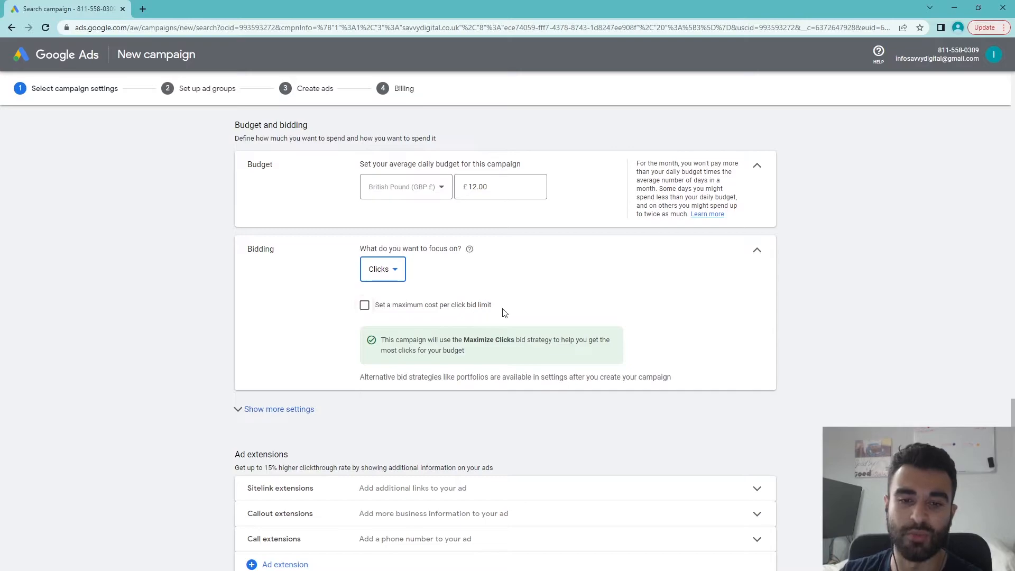
{"action": "left_click", "coordinate": [476, 311]}
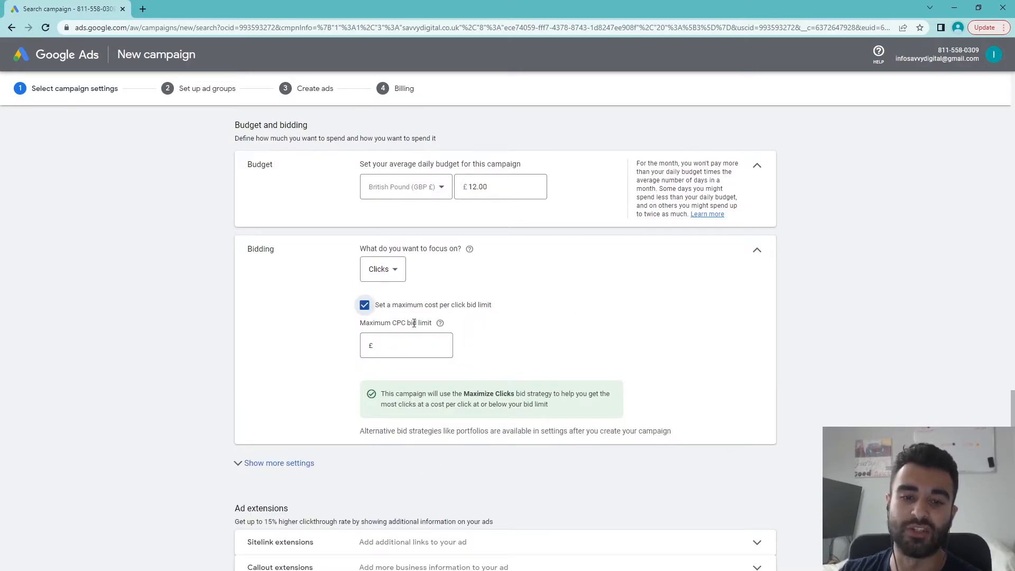
{"action": "left_click", "coordinate": [408, 345]}
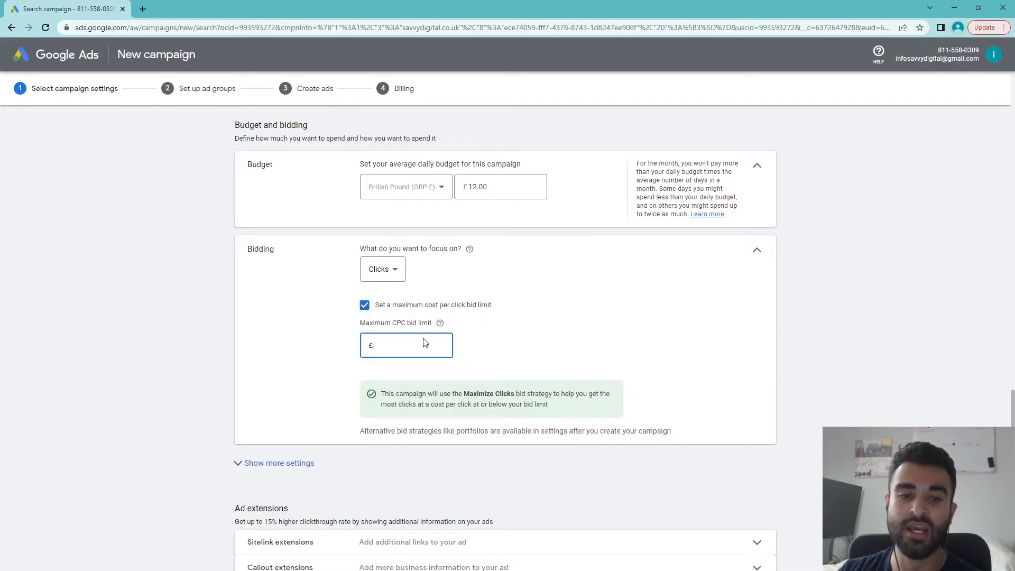
{"action": "left_click_drag", "start_coordinate": [391, 323], "coordinate": [527, 337]}
{"action": "left_click", "coordinate": [562, 336]}
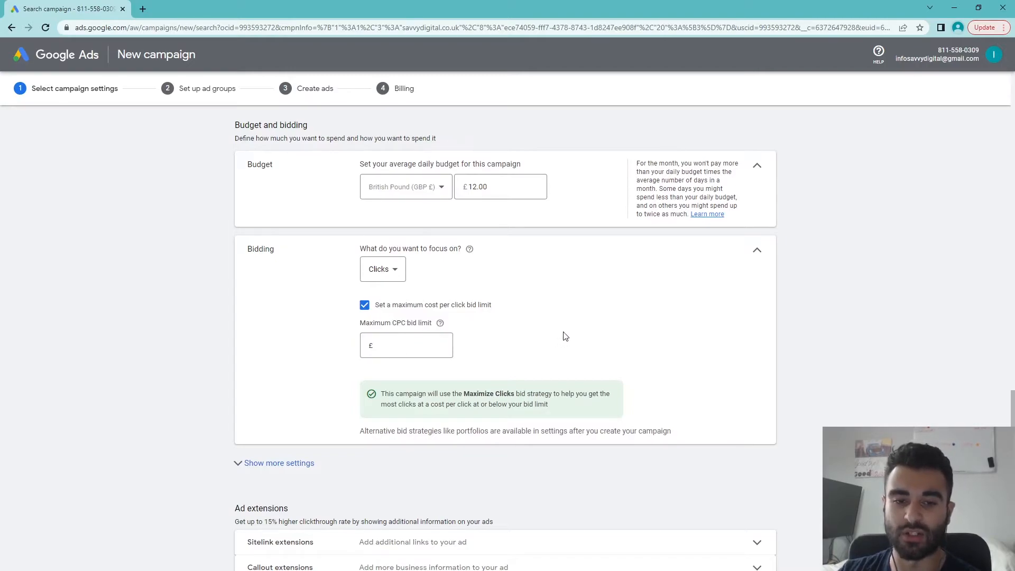
{"action": "left_click", "coordinate": [435, 345]}
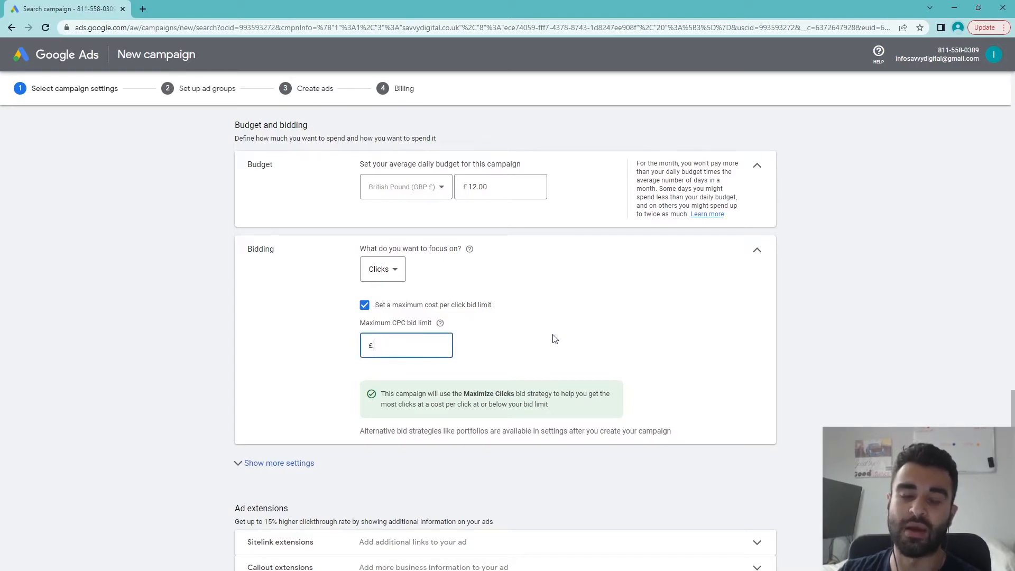
{"action": "left_click", "coordinate": [477, 306]}
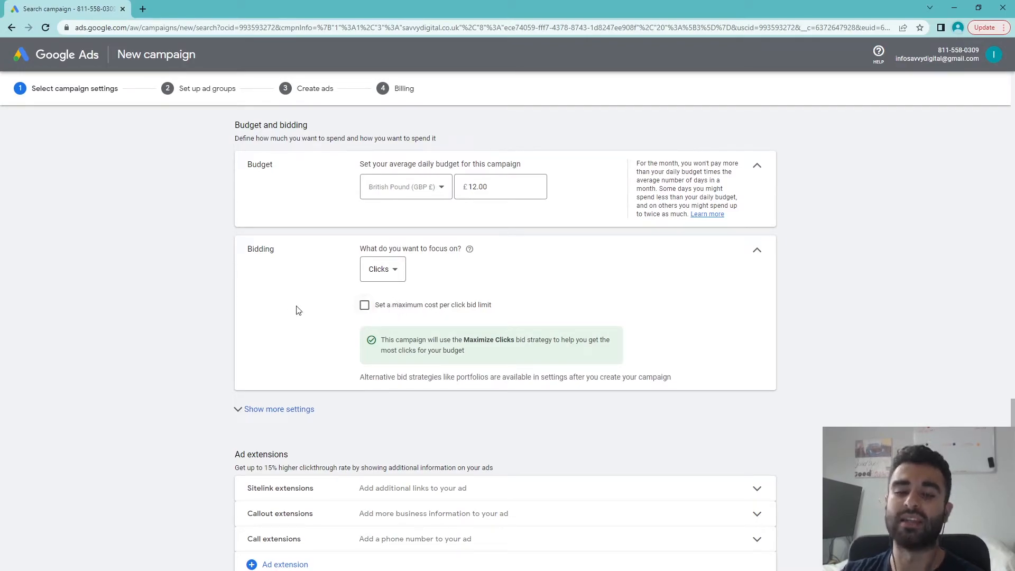
Examine the ad extensions section and the additional extension types that can be added, without adding any
{"action": "scroll", "coordinate": [304, 315], "scroll_direction": "down", "scroll_amount": 3}
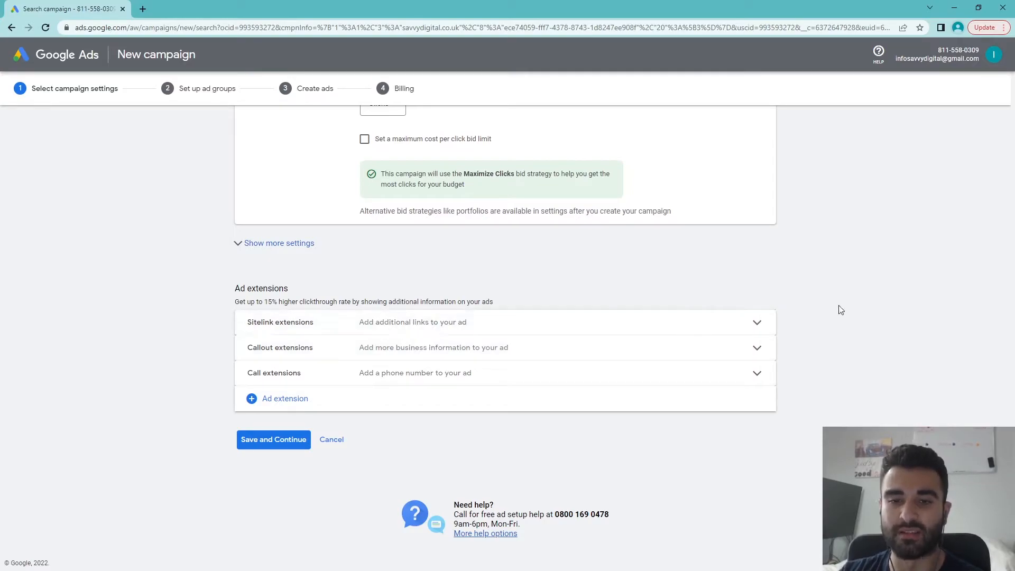
{"action": "scroll", "coordinate": [705, 327], "scroll_direction": "up", "scroll_amount": 2}
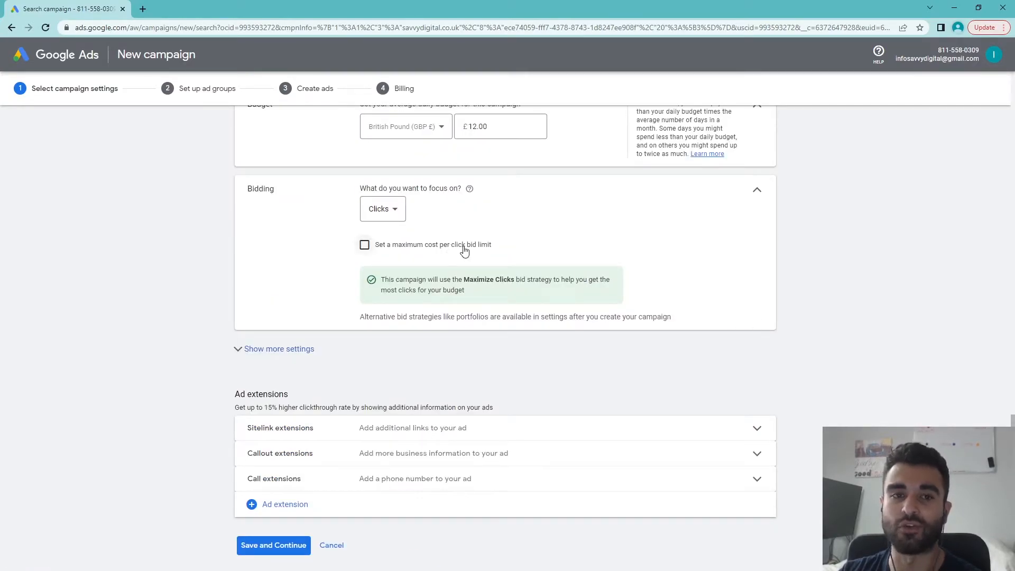
{"action": "scroll", "coordinate": [642, 268], "scroll_direction": "down", "scroll_amount": 2}
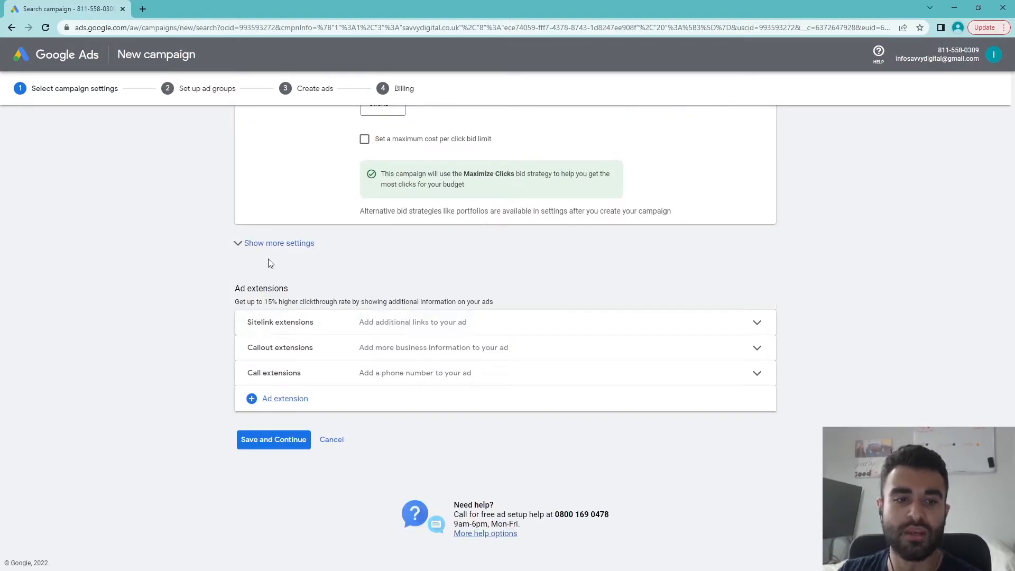
{"action": "left_click_drag", "start_coordinate": [234, 292], "coordinate": [517, 311]}
{"action": "left_click", "coordinate": [318, 294]}
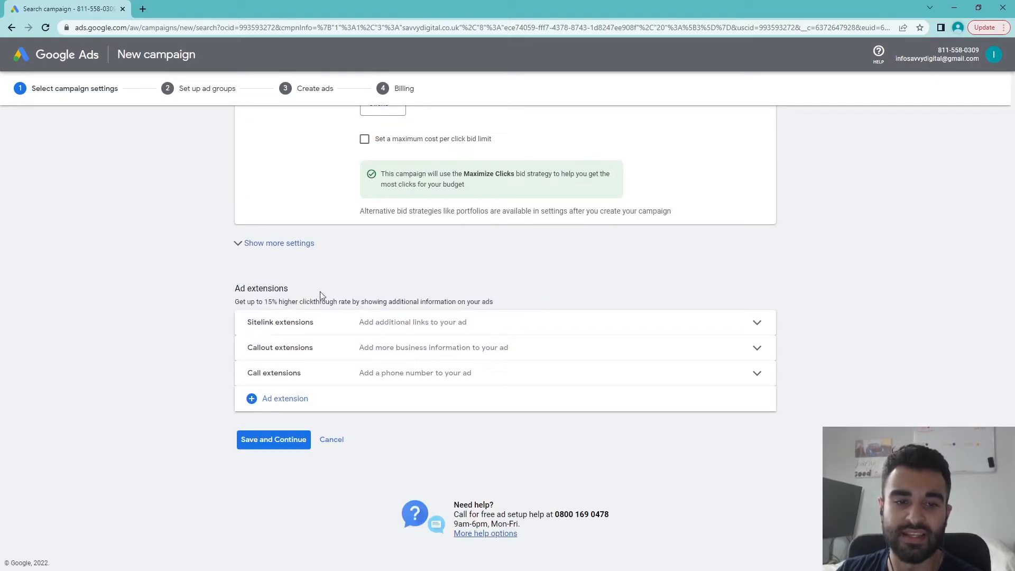
{"action": "left_click_drag", "start_coordinate": [235, 301], "coordinate": [546, 302]}
{"action": "left_click", "coordinate": [546, 302]}
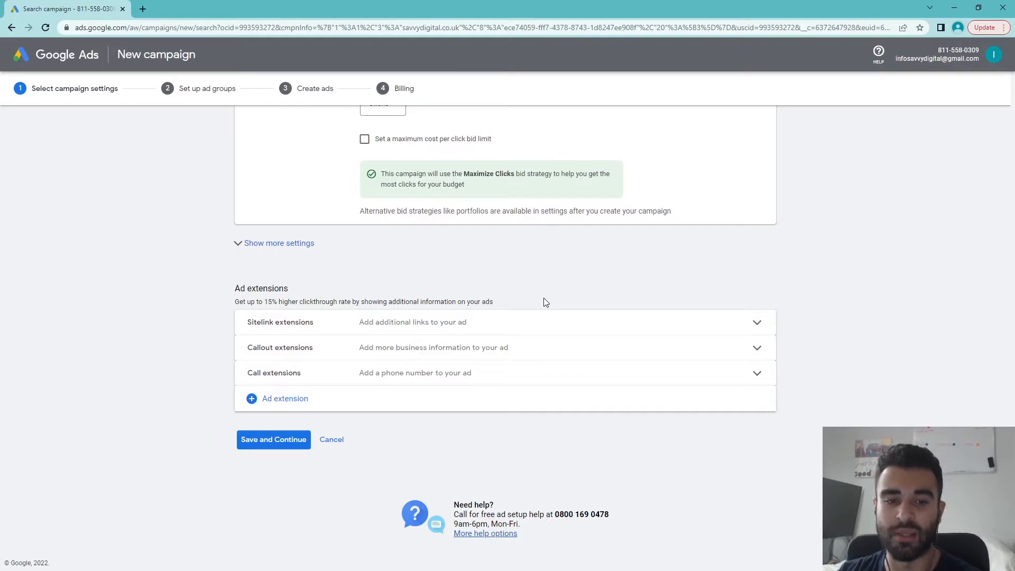
{"action": "mouse_move", "coordinate": [546, 303]}
{"action": "left_mouse_down"}
{"action": "mouse_move", "coordinate": [349, 300]}
{"action": "mouse_move", "coordinate": [534, 300]}
{"action": "left_mouse_up"}
{"action": "left_click", "coordinate": [537, 300]}
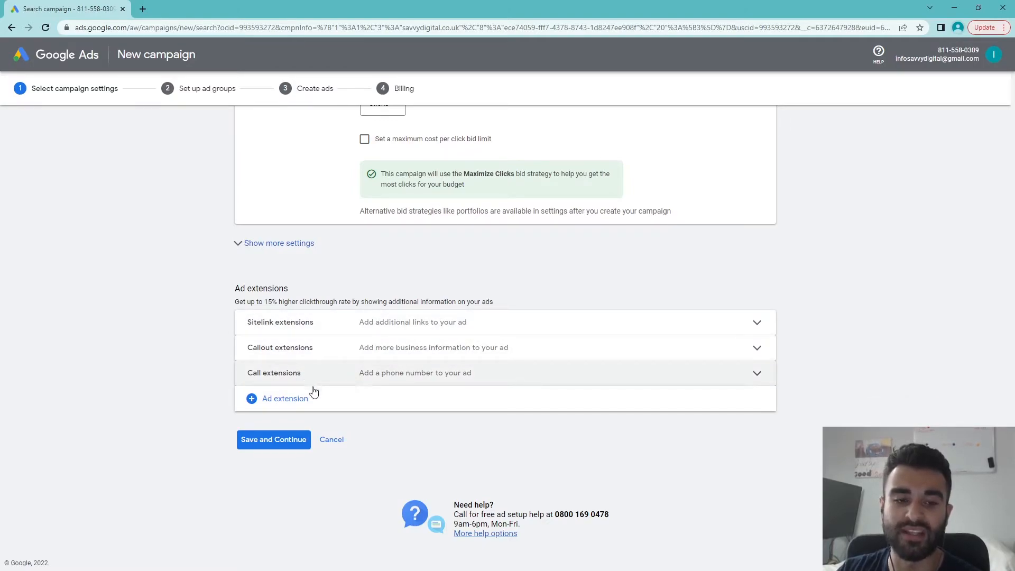
{"action": "left_click", "coordinate": [338, 408]}
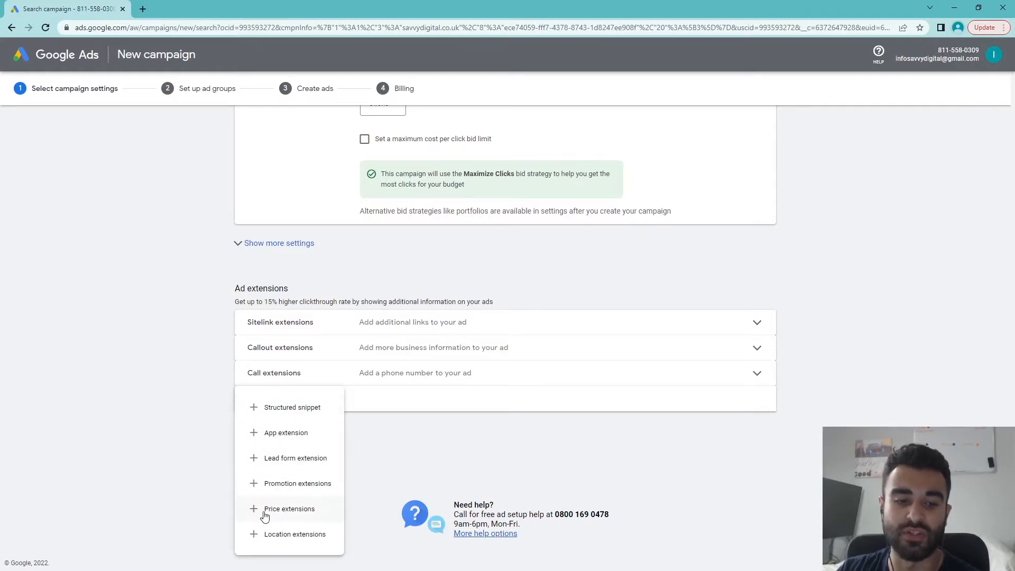
{"action": "left_click", "coordinate": [186, 474]}
Expand the sitelink extensions and look over the text, description and URL fields of the first sitelink
{"action": "left_click", "coordinate": [387, 331]}
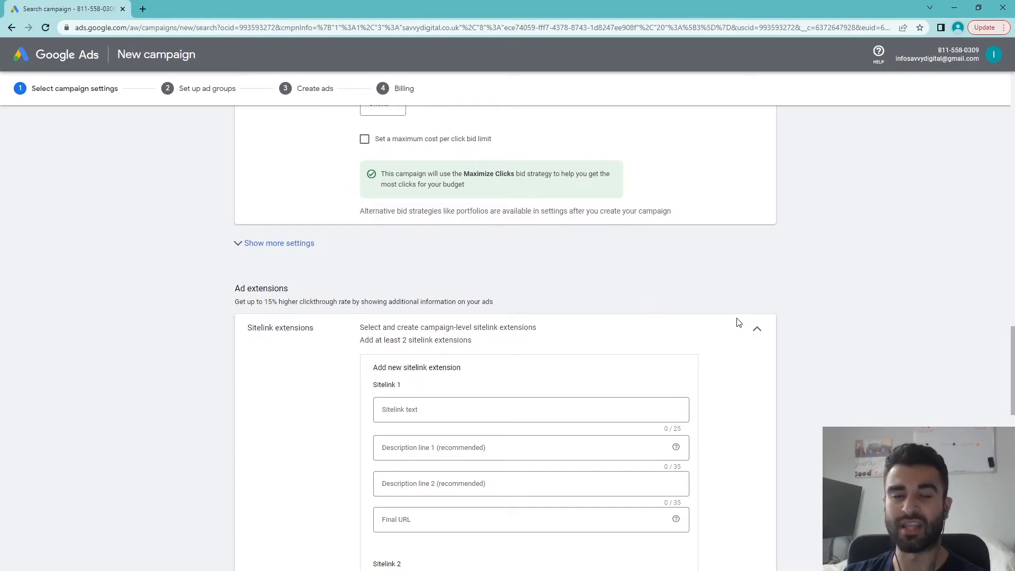
{"action": "left_click", "coordinate": [758, 328]}
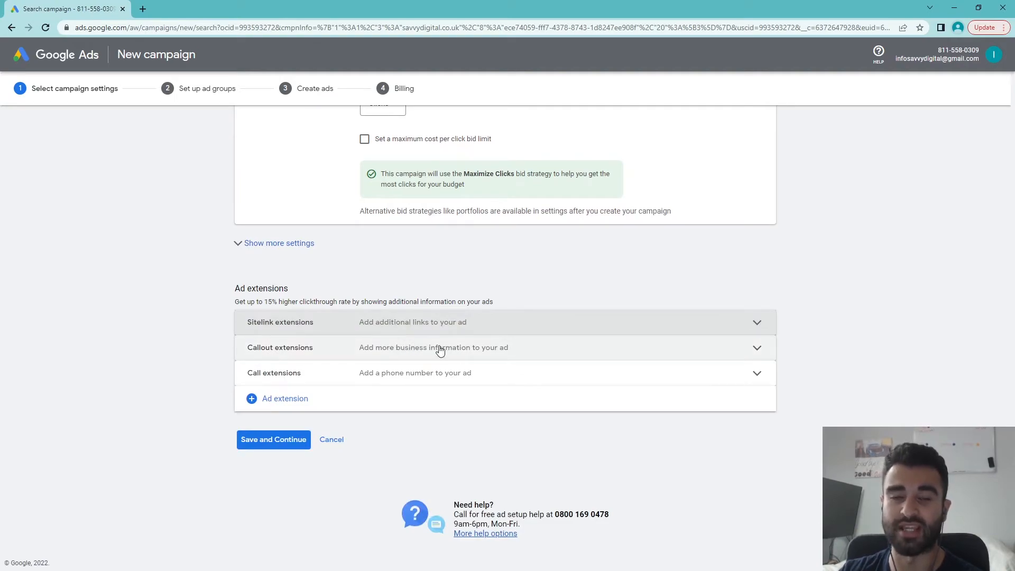
{"action": "left_click", "coordinate": [442, 327]}
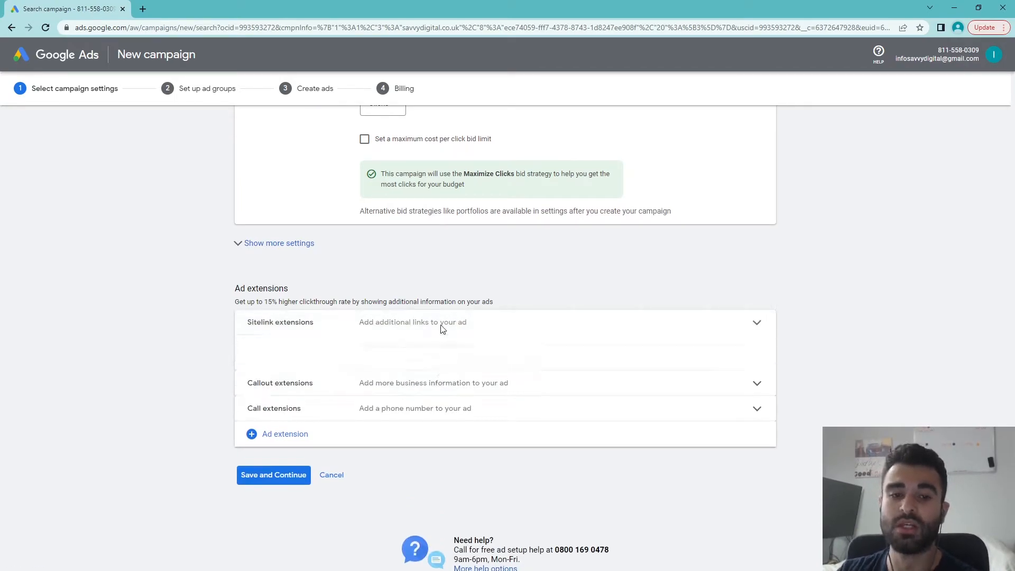
{"action": "scroll", "coordinate": [527, 330], "scroll_direction": "down", "scroll_amount": 1}
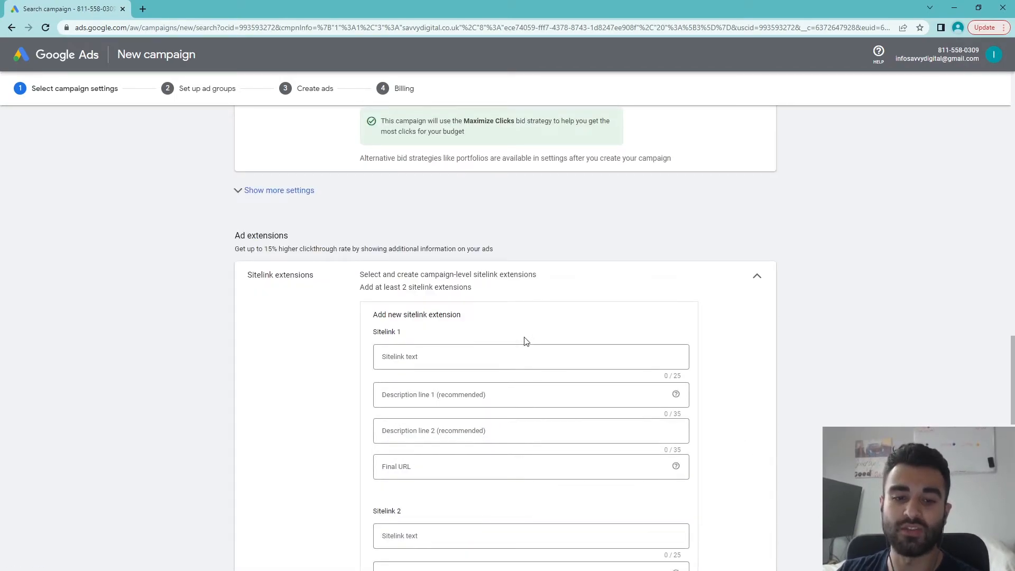
{"action": "left_click", "coordinate": [479, 357]}
{"action": "left_click", "coordinate": [794, 364]}
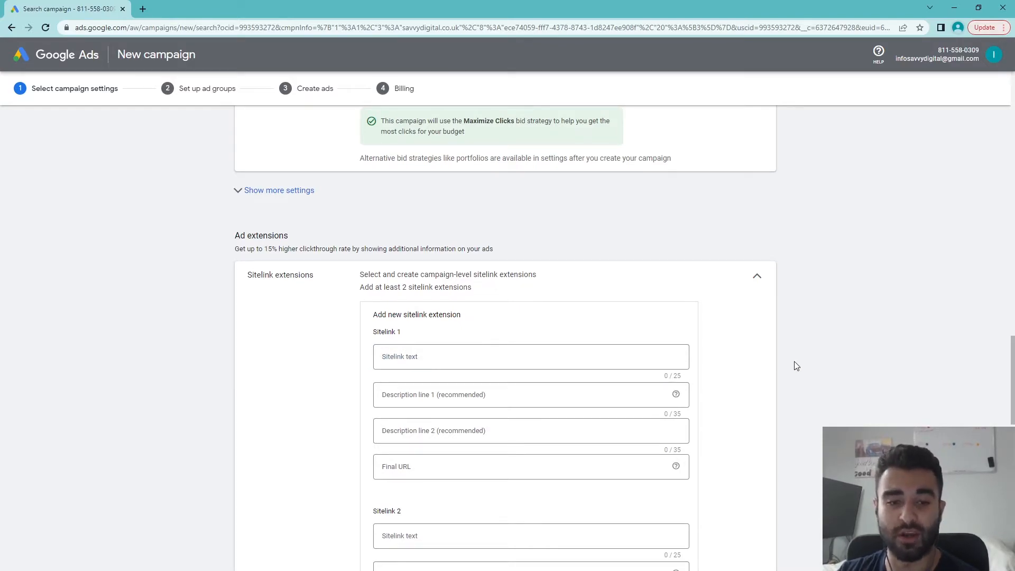
{"action": "left_click", "coordinate": [478, 359]}
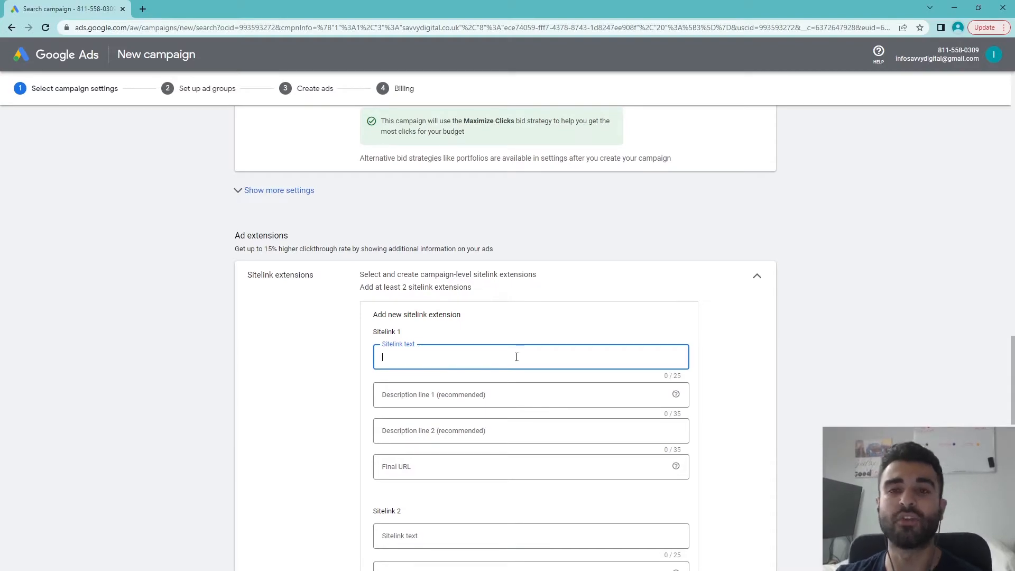
Search Google in a new tab for "car near me", dismiss the location request and examine the sitelinks under the ads
{"action": "left_click", "coordinate": [143, 9]}
{"action": "type", "text": "car"}
{"action": "key", "text": "Return"}
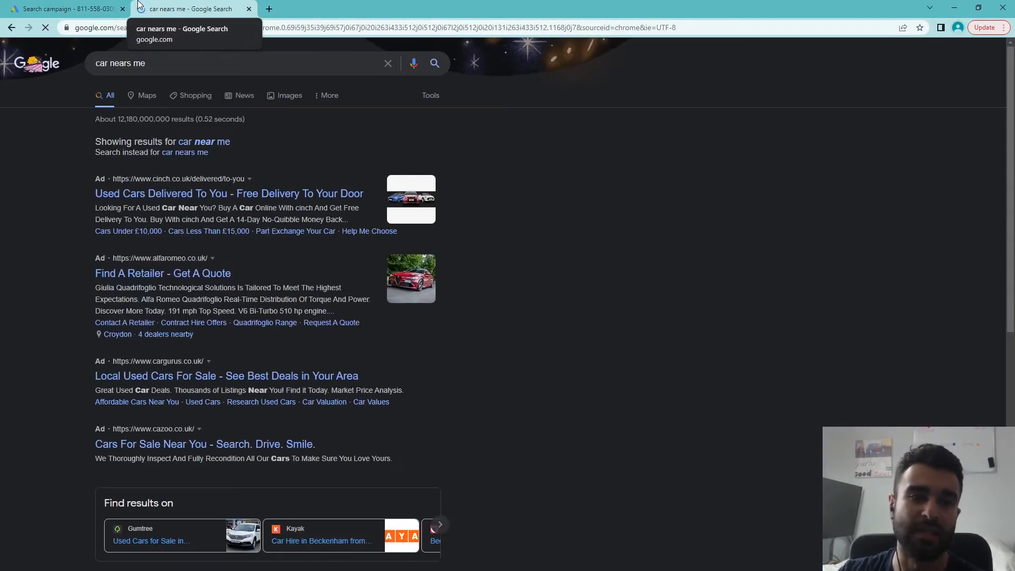
{"action": "left_click", "coordinate": [205, 142]}
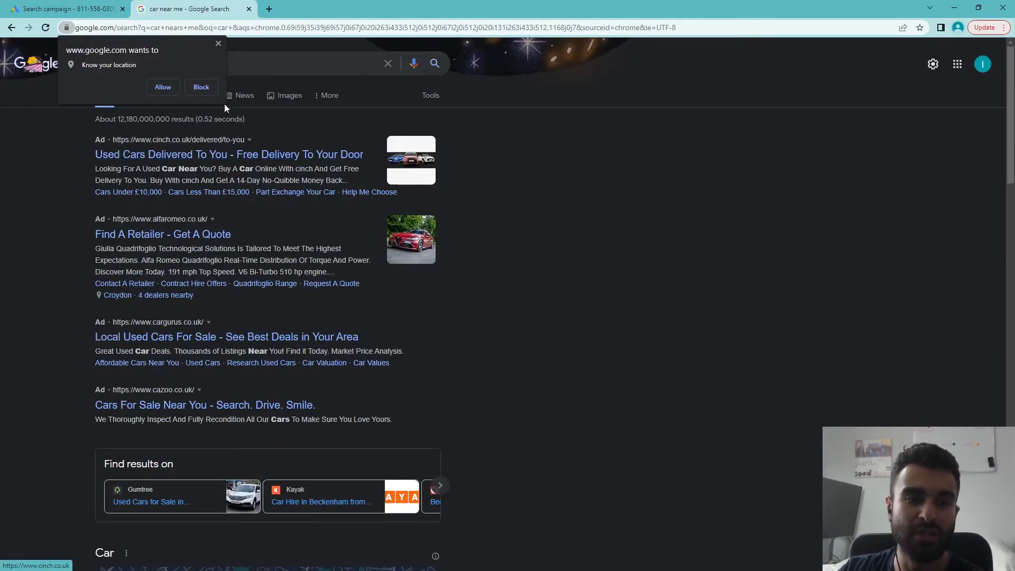
{"action": "left_click", "coordinate": [216, 44]}
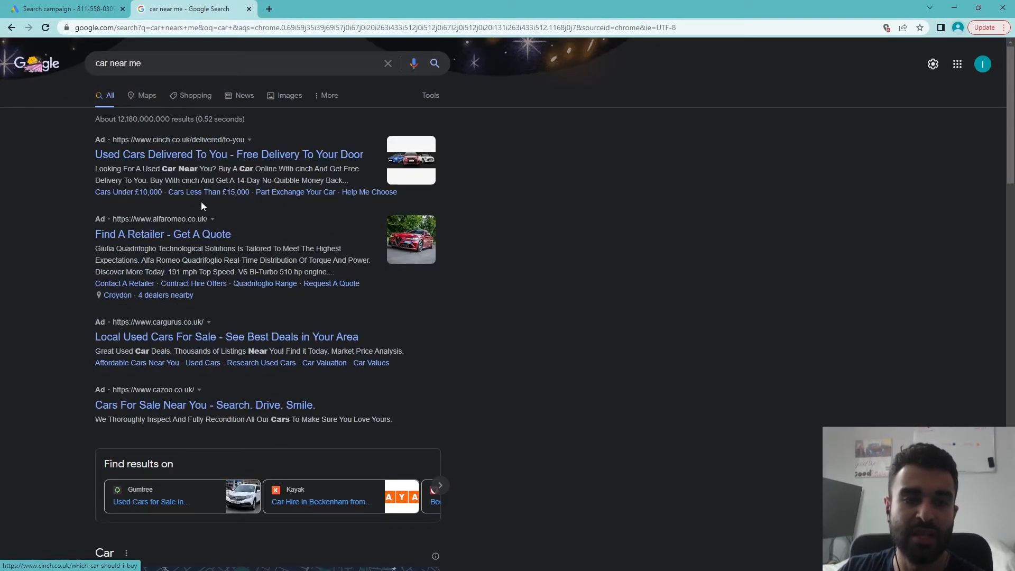
Return to the Google Ads campaign setup and collapse the sitelink extensions with their fields left empty
{"action": "left_click", "coordinate": [64, 9]}
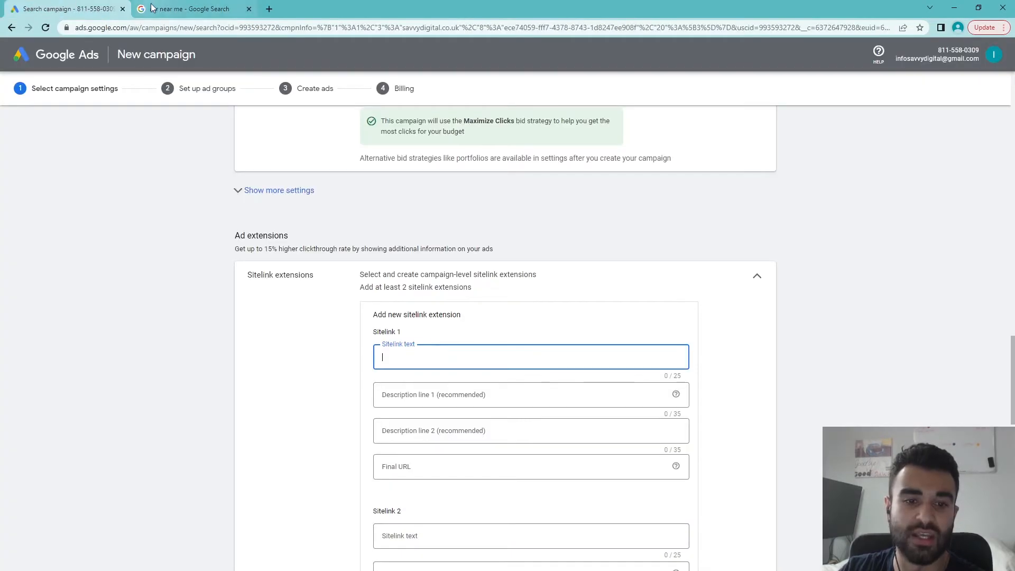
{"action": "scroll", "coordinate": [356, 170], "scroll_direction": "down", "scroll_amount": 2}
{"action": "left_click", "coordinate": [758, 170]}
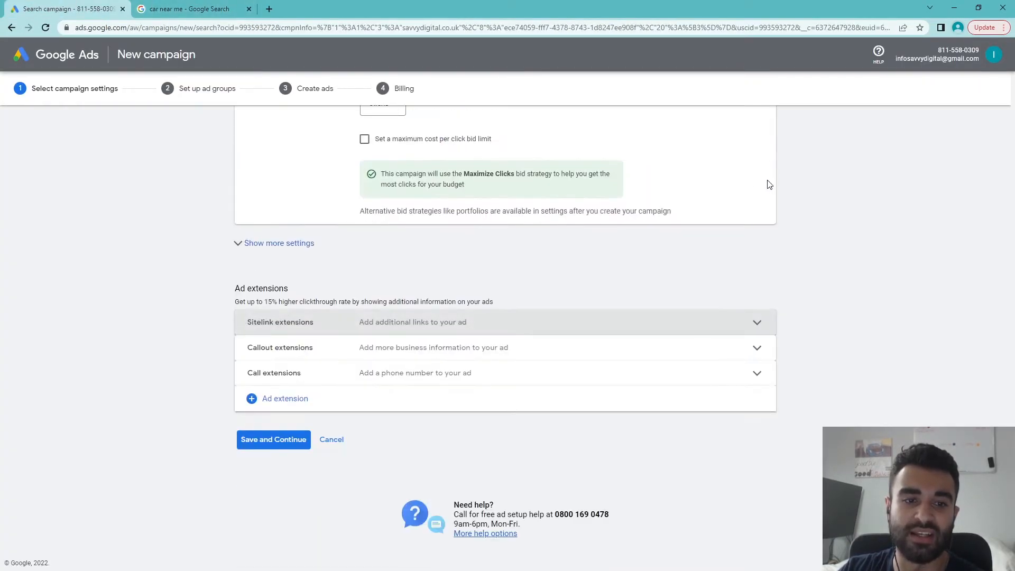
Switch back to the Google search results and examine the Cazoo ad and its description text
{"action": "left_click", "coordinate": [190, 9]}
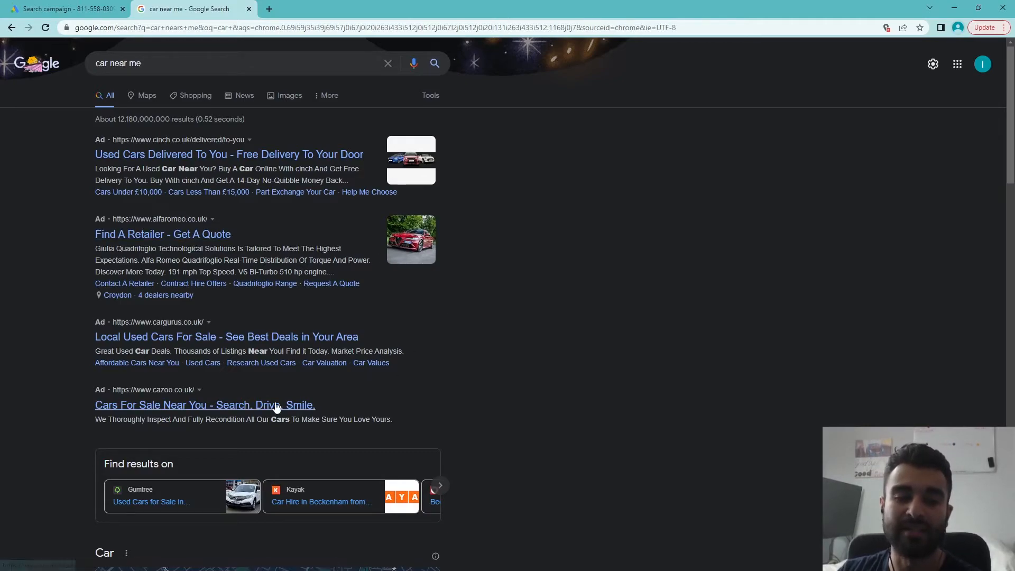
{"action": "left_click_drag", "start_coordinate": [30, 430], "coordinate": [42, 414]}
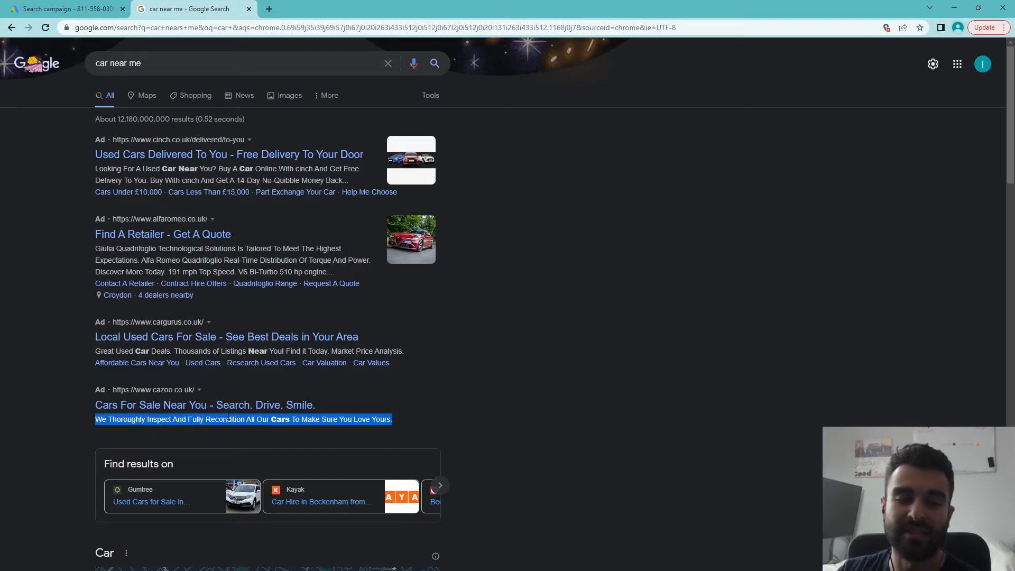
{"action": "left_click", "coordinate": [487, 430]}
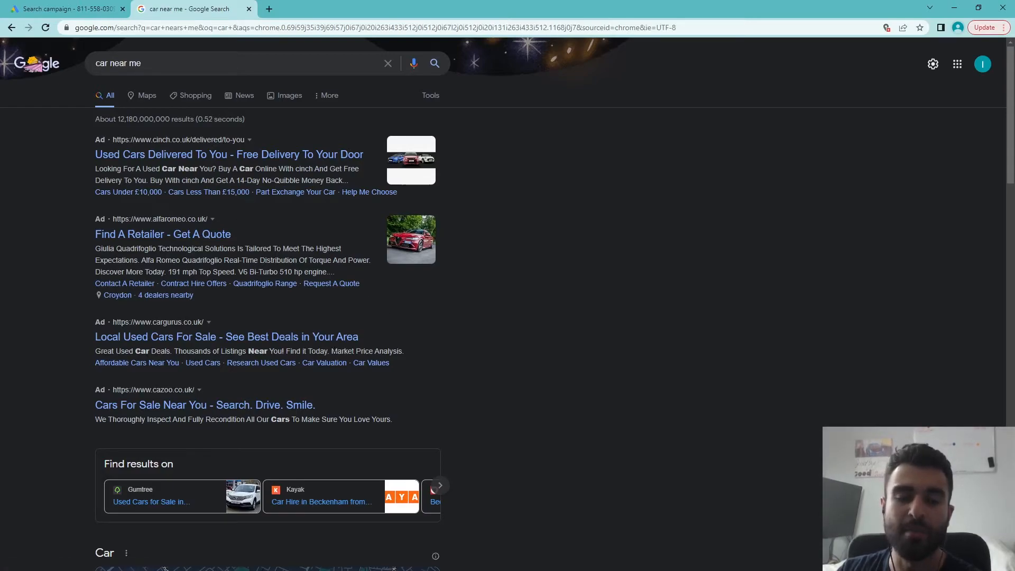
Examine the Cazoo ad's headline and plain description as an example of an ad without sitelinks
{"action": "left_click_drag", "start_coordinate": [422, 418], "coordinate": [78, 398]}
{"action": "left_click_drag", "start_coordinate": [414, 426], "coordinate": [91, 411]}
{"action": "left_click", "coordinate": [468, 395]}
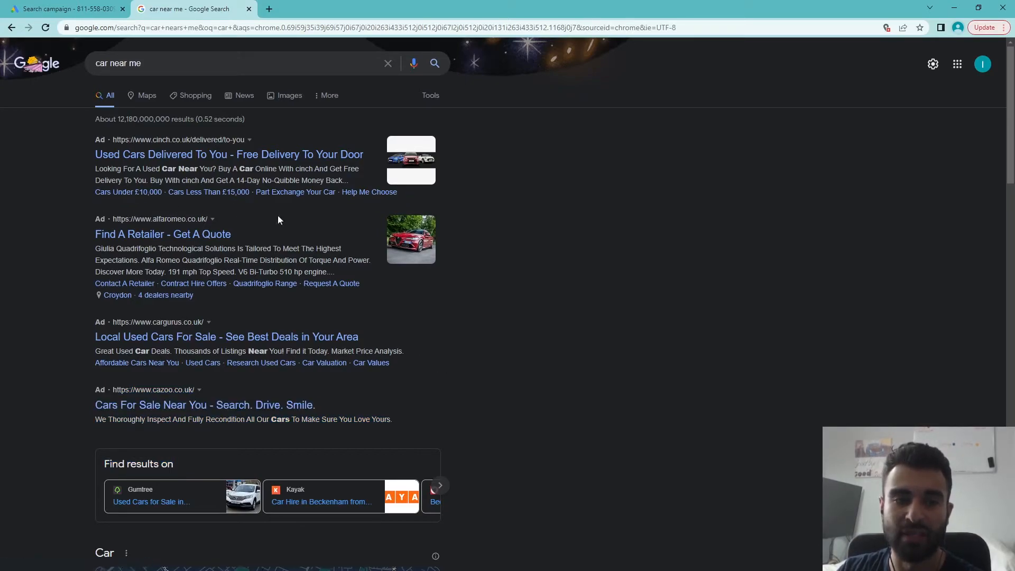
Return to the Google Ads campaign setup, look over the callout extension text fields and collapse them without entries
{"action": "left_click", "coordinate": [85, 8]}
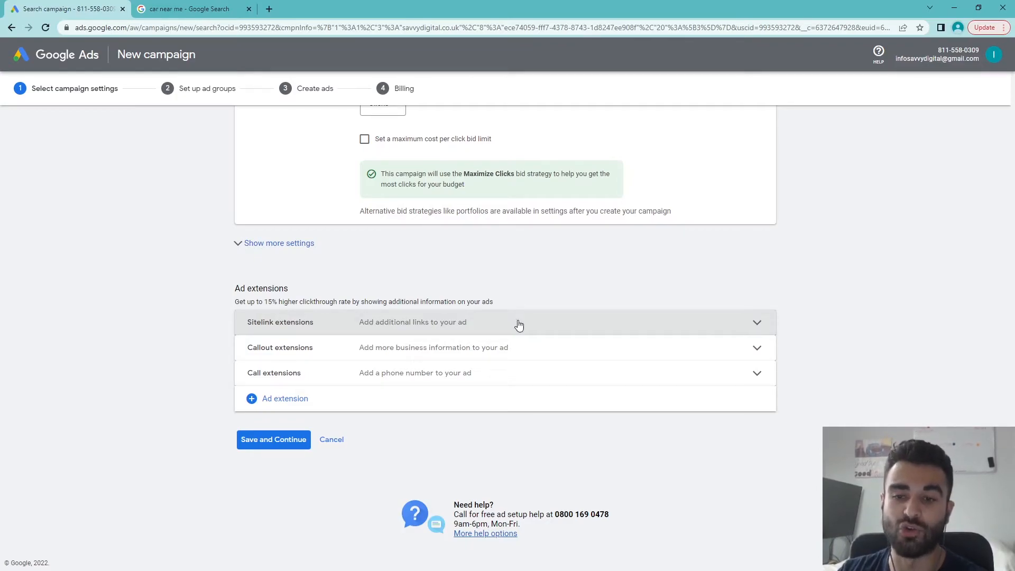
{"action": "left_click", "coordinate": [451, 351]}
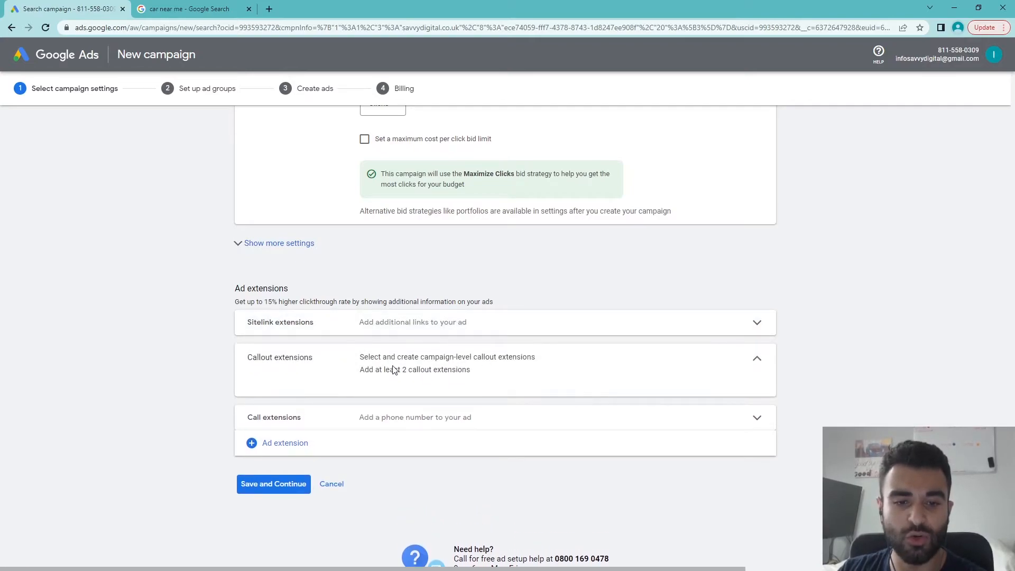
{"action": "scroll", "coordinate": [407, 370], "scroll_direction": "down", "scroll_amount": 1}
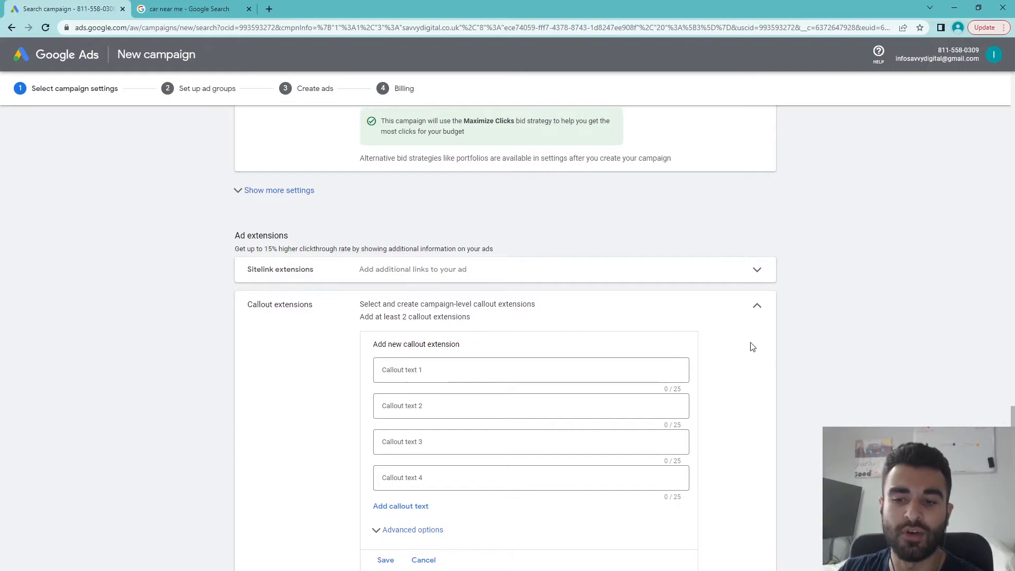
{"action": "scroll", "coordinate": [751, 351], "scroll_direction": "down", "scroll_amount": 2}
{"action": "left_click", "coordinate": [758, 204]}
Expand the call extensions, look over the country, phone number and call reporting options, and collapse them unfilled
{"action": "left_click", "coordinate": [381, 377]}
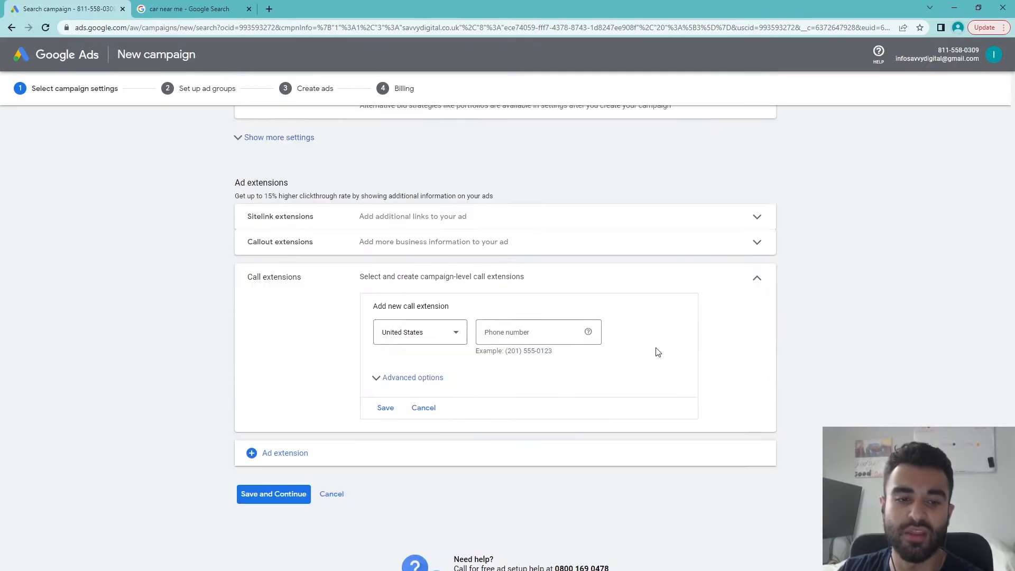
{"action": "left_click_drag", "start_coordinate": [245, 277], "coordinate": [445, 303]}
{"action": "left_click", "coordinate": [813, 331]}
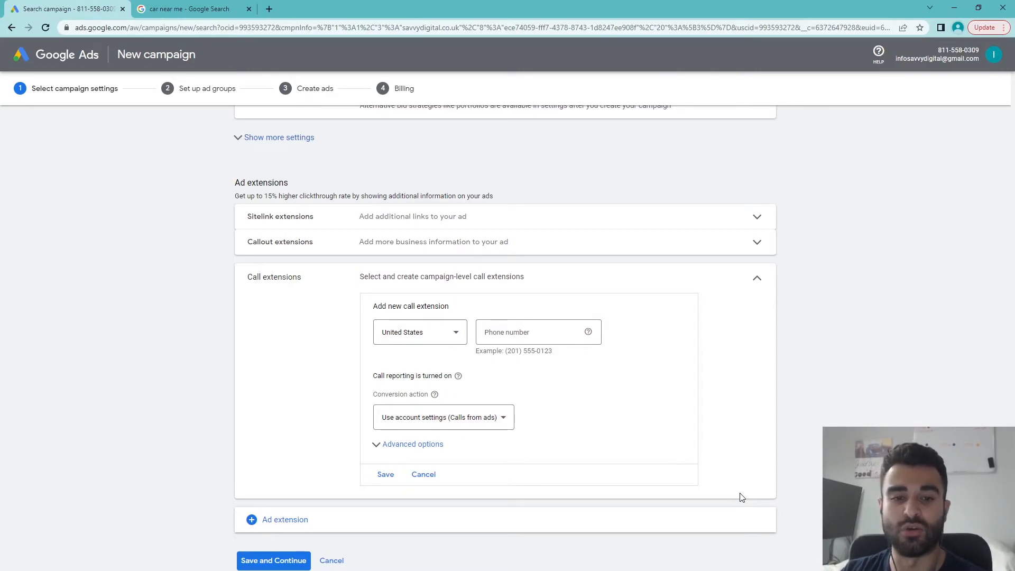
{"action": "left_click", "coordinate": [756, 280]}
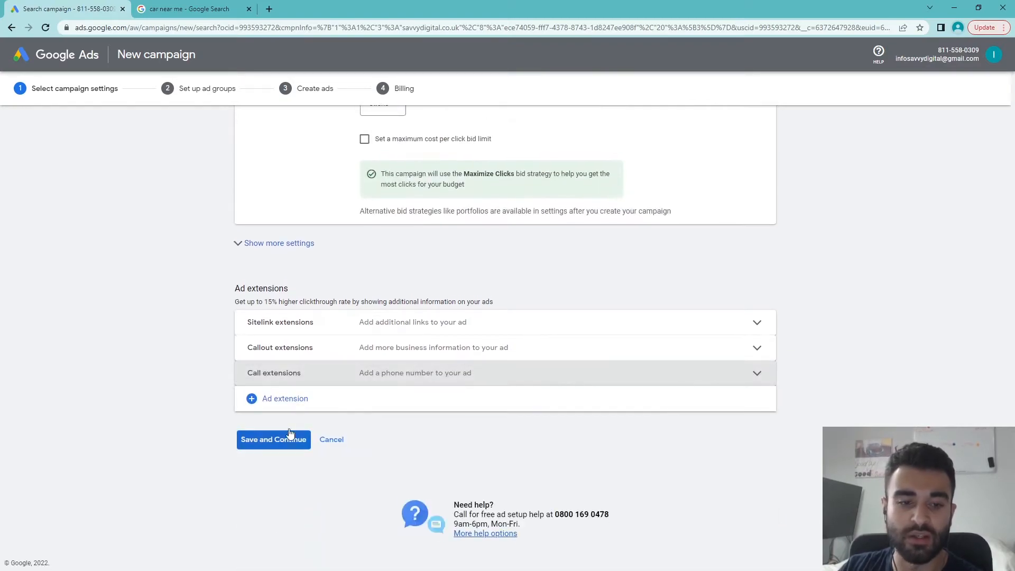
Review the additional ad extension types without adding any, and save the campaign settings to continue to ad group setup
{"action": "left_click", "coordinate": [280, 398]}
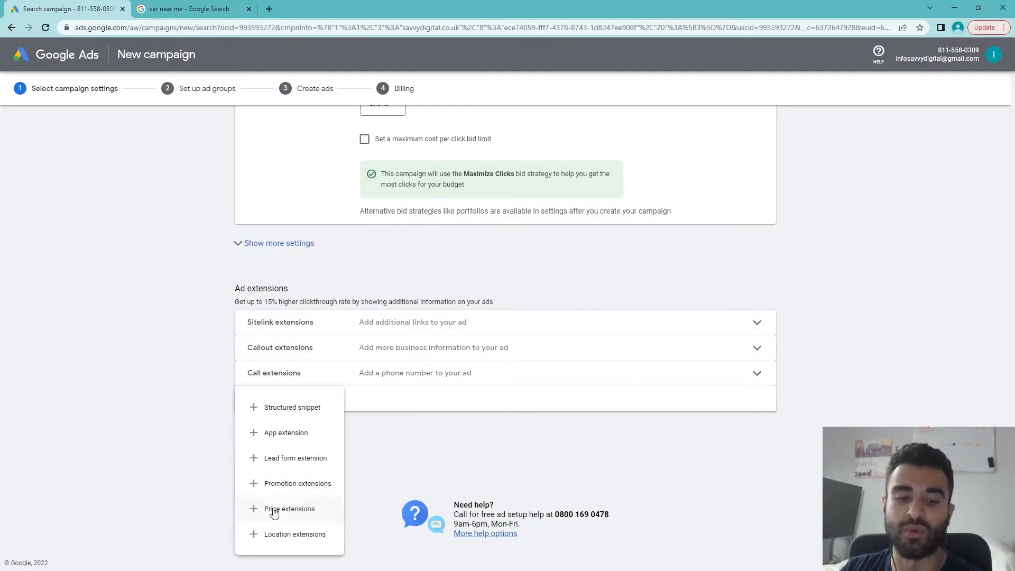
{"action": "left_click", "coordinate": [178, 425]}
{"action": "left_click", "coordinate": [289, 399]}
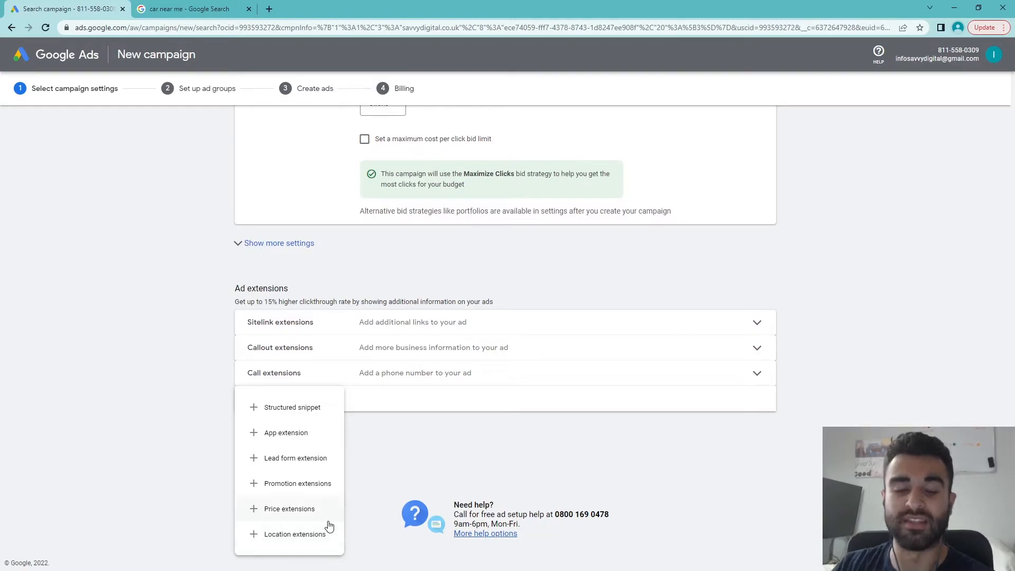
{"action": "key", "text": "Escape"}
{"action": "left_click", "coordinate": [286, 447]}
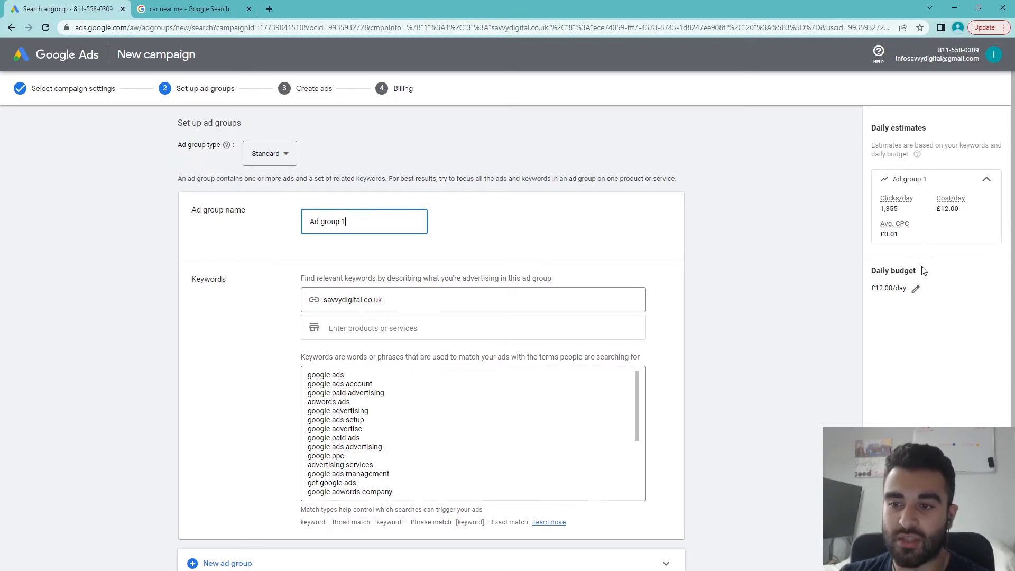
Examine the ad group's estimated daily clicks and average CPC, and read through the suggested keyword list
{"action": "mouse_move", "coordinate": [881, 211]}
{"action": "left_mouse_down"}
{"action": "mouse_move", "coordinate": [899, 210]}
{"action": "mouse_move", "coordinate": [885, 241]}
{"action": "mouse_move", "coordinate": [874, 216]}
{"action": "left_mouse_up"}
{"action": "left_click", "coordinate": [951, 237]}
{"action": "left_click", "coordinate": [917, 249]}
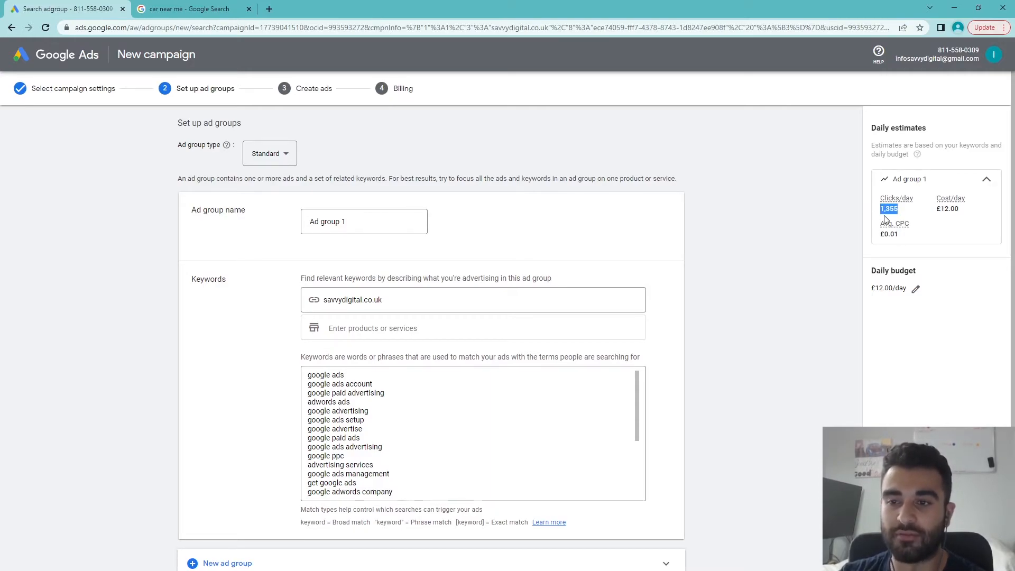
{"action": "scroll", "coordinate": [587, 245], "scroll_direction": "down", "scroll_amount": 5}
{"action": "left_click", "coordinate": [712, 293]}
{"action": "scroll", "coordinate": [487, 303], "scroll_direction": "down", "scroll_amount": 5}
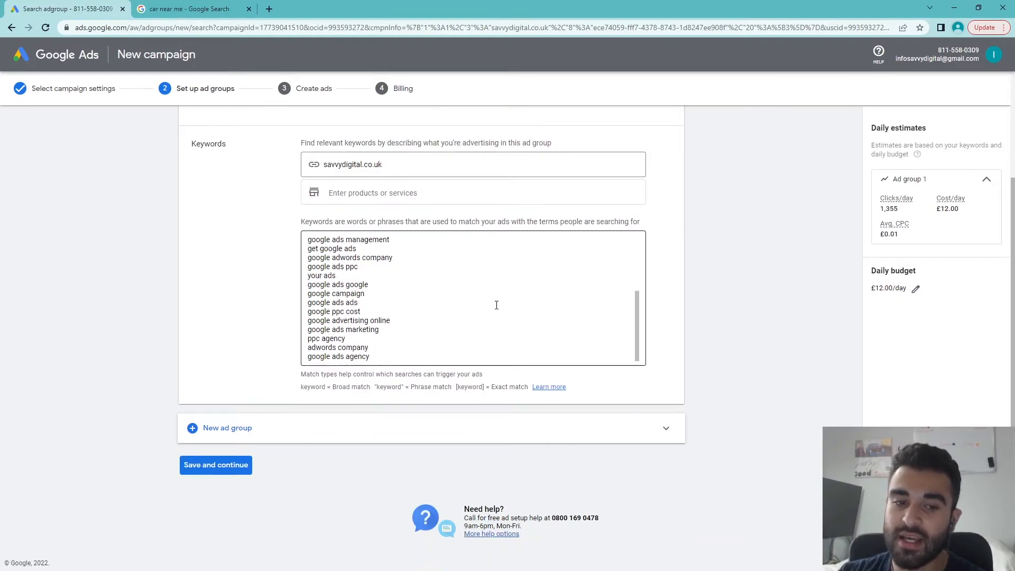
{"action": "scroll", "coordinate": [594, 300], "scroll_direction": "up", "scroll_amount": 5}
{"action": "scroll", "coordinate": [634, 304], "scroll_direction": "up", "scroll_amount": 3}
{"action": "scroll", "coordinate": [431, 399], "scroll_direction": "down", "scroll_amount": 5}
Clear the suggested keyword list and undo the deletion
{"action": "left_click", "coordinate": [482, 419]}
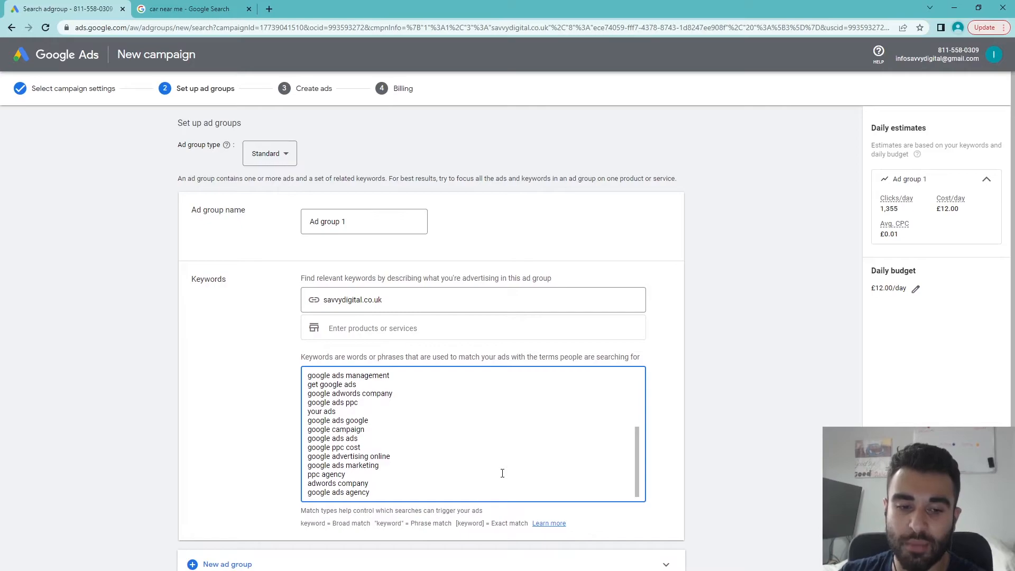
{"action": "key", "text": "ctrl+a"}
{"action": "key", "text": "BackSpace"}
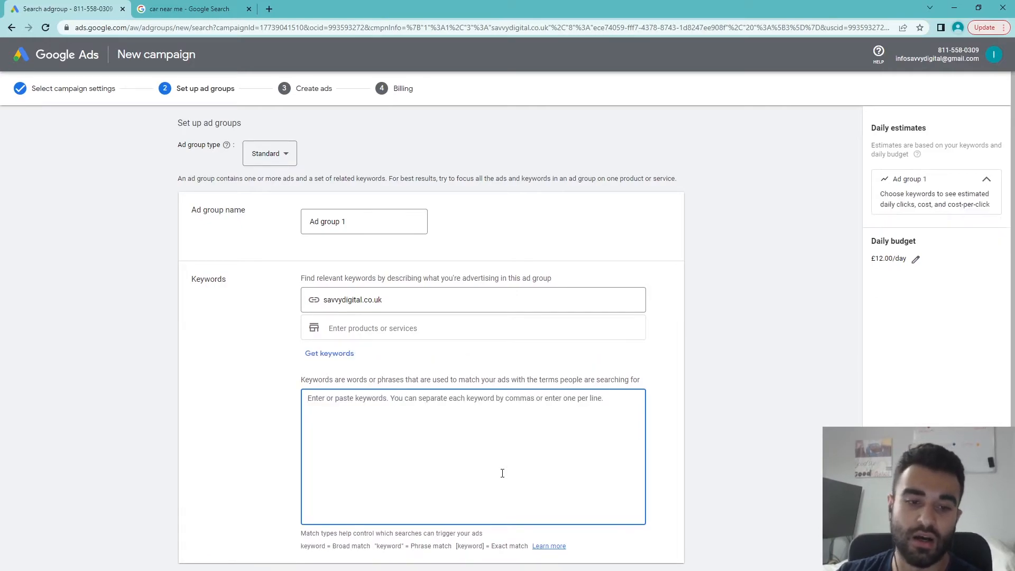
{"action": "left_click", "coordinate": [789, 437]}
{"action": "left_click", "coordinate": [483, 437]}
{"action": "key", "text": "ctrl+z"}
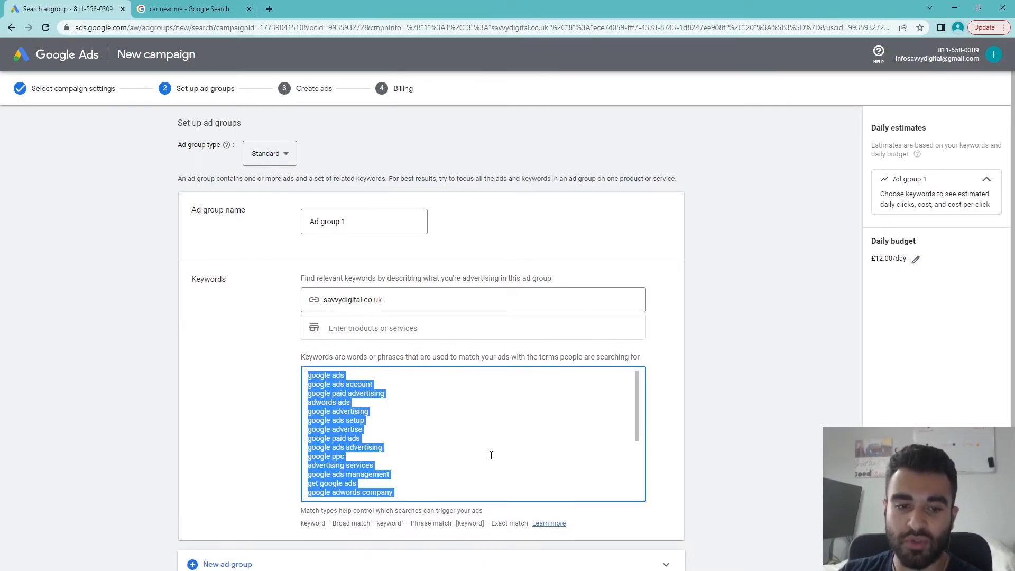
{"action": "left_click", "coordinate": [433, 460]}
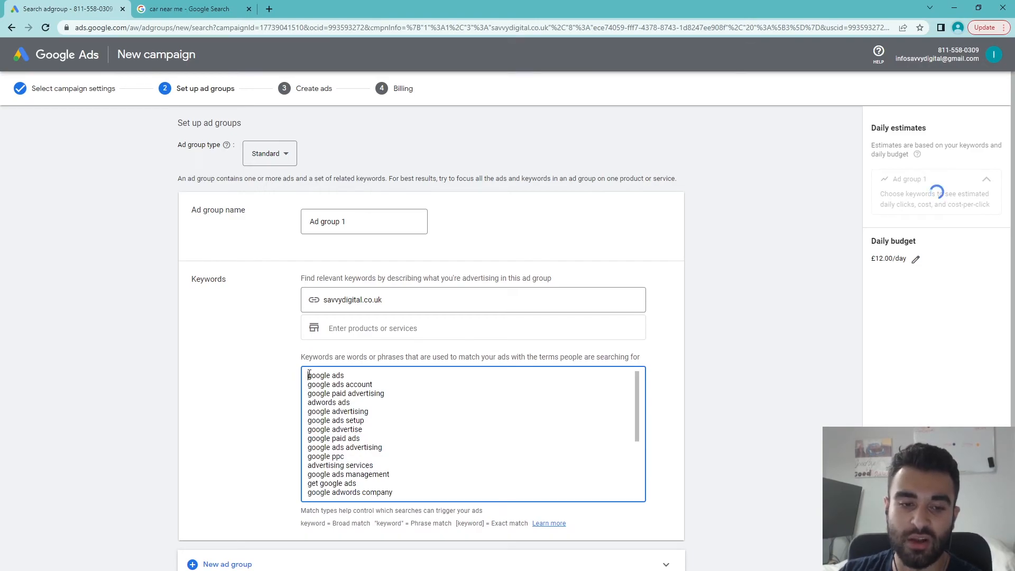
Examine the restored keyword suggestions together with the website address used to find them and the daily estimates
{"action": "left_click_drag", "start_coordinate": [310, 374], "coordinate": [370, 503]}
{"action": "left_click", "coordinate": [418, 299]}
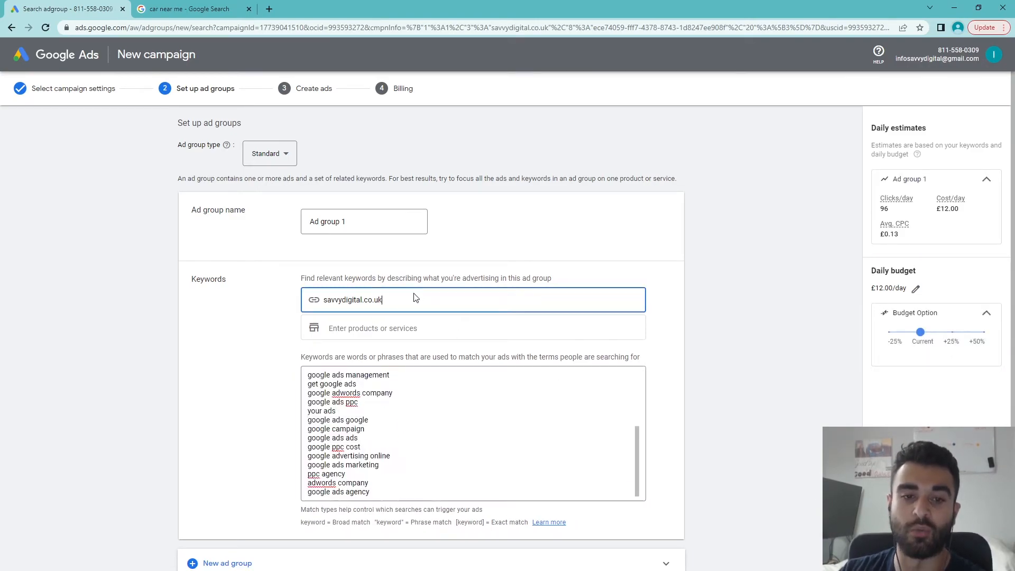
{"action": "left_click", "coordinate": [442, 427]}
{"action": "scroll", "coordinate": [444, 437], "scroll_direction": "up", "scroll_amount": 5}
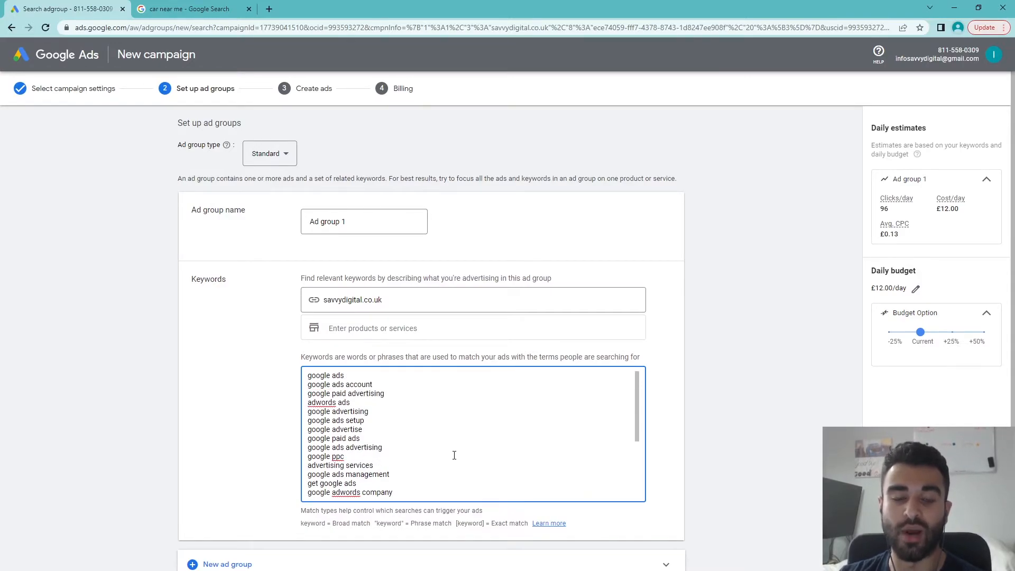
{"action": "left_click_drag", "start_coordinate": [415, 476], "coordinate": [286, 368]}
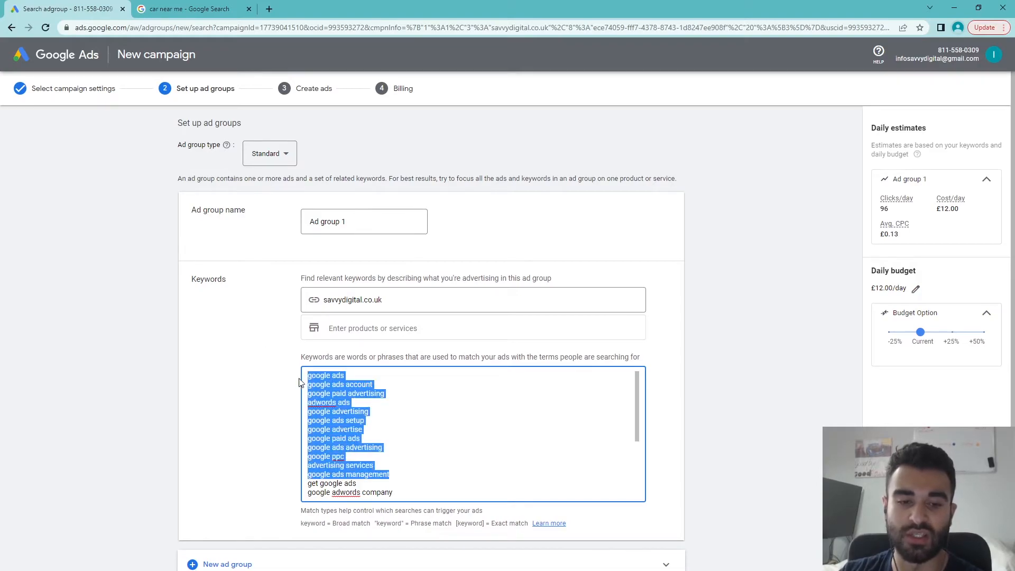
{"action": "scroll", "coordinate": [410, 442], "scroll_direction": "down", "scroll_amount": 3}
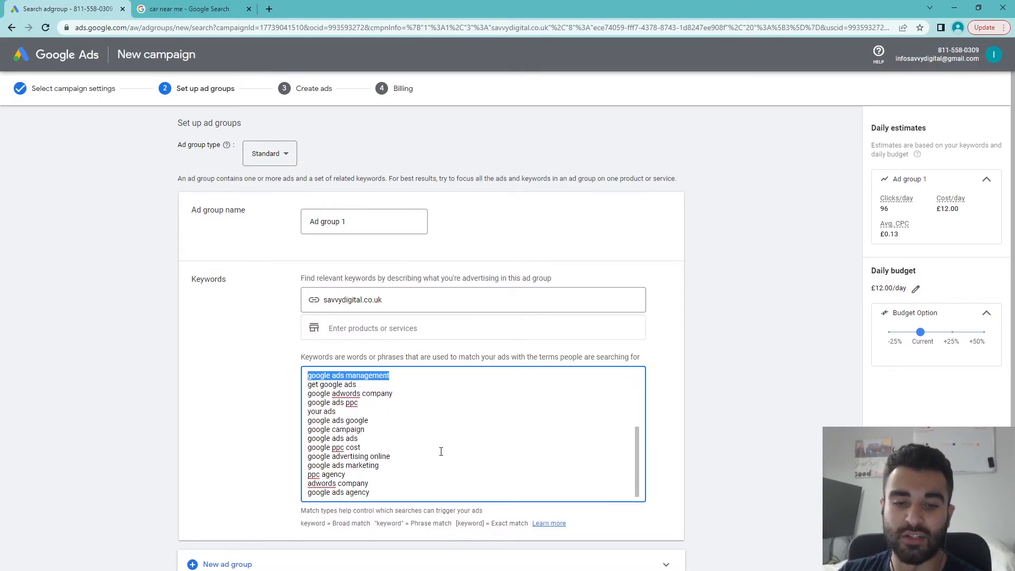
{"action": "left_click_drag", "start_coordinate": [906, 236], "coordinate": [547, 415]}
Replace all suggested keywords of the ad group with the single keyword "google ads management"
{"action": "left_click", "coordinate": [550, 422]}
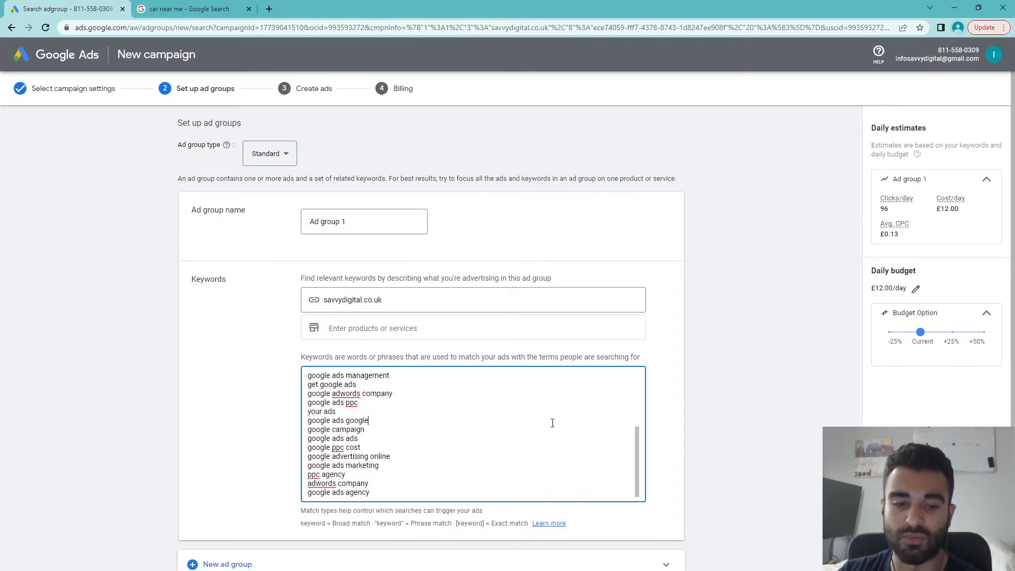
{"action": "key", "text": "ctrl+a"}
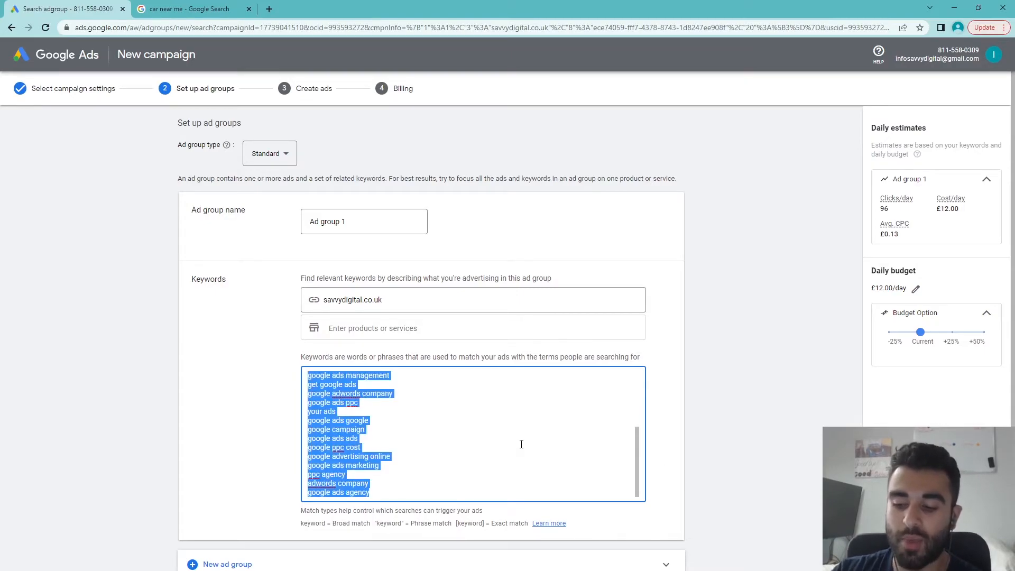
{"action": "key", "text": "BackSpace"}
{"action": "left_click", "coordinate": [709, 414]}
{"action": "left_click", "coordinate": [444, 430]}
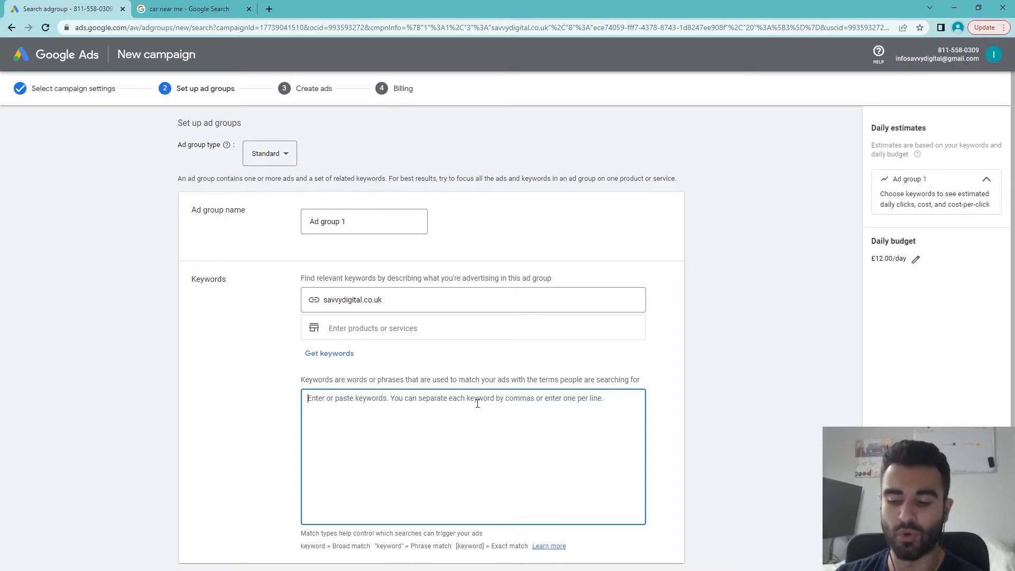
{"action": "type", "text": "["}
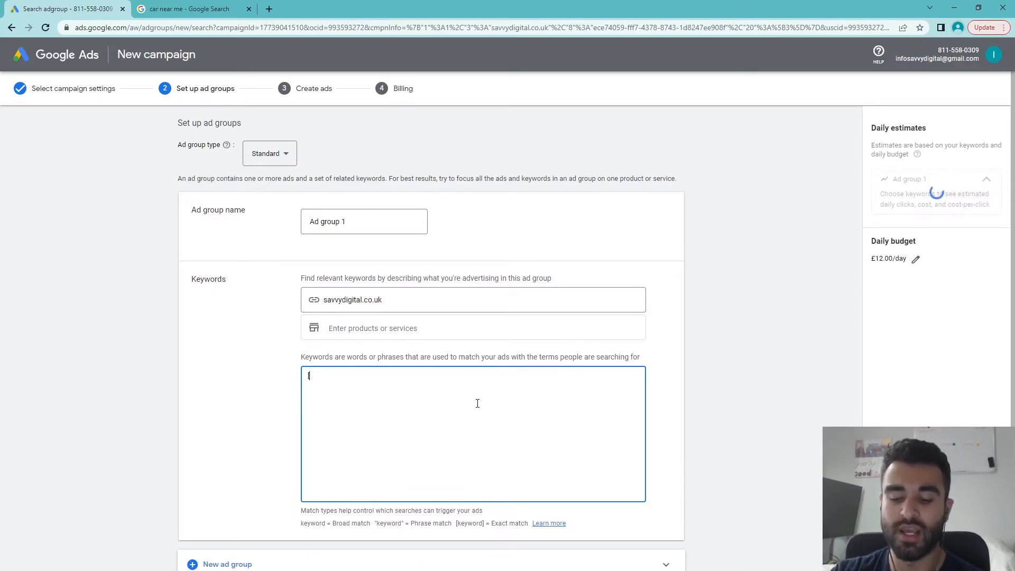
{"action": "key", "text": "BackSpace"}
{"action": "type", "text": "goo"}
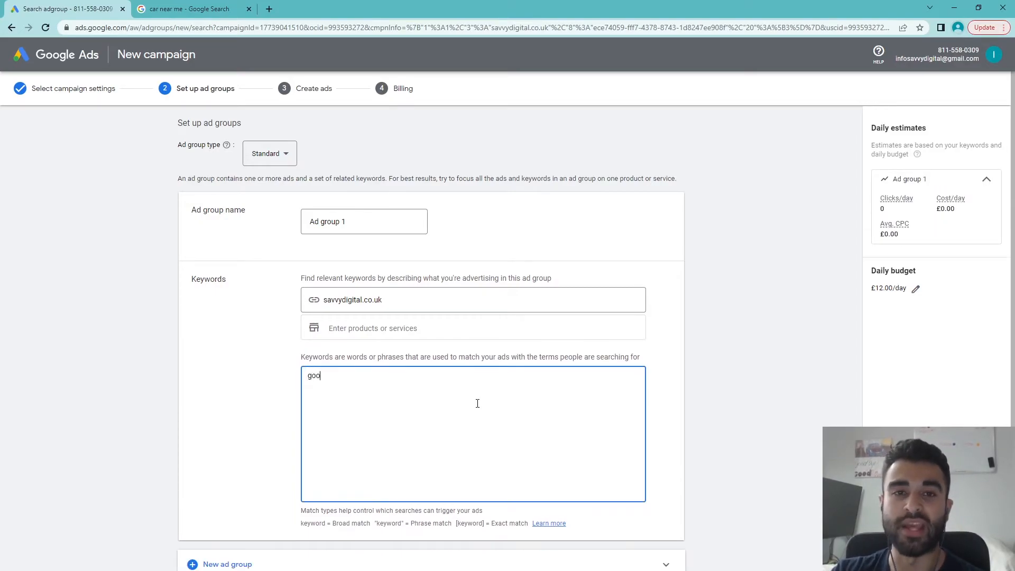
{"action": "type", "text": "gle ads management"}
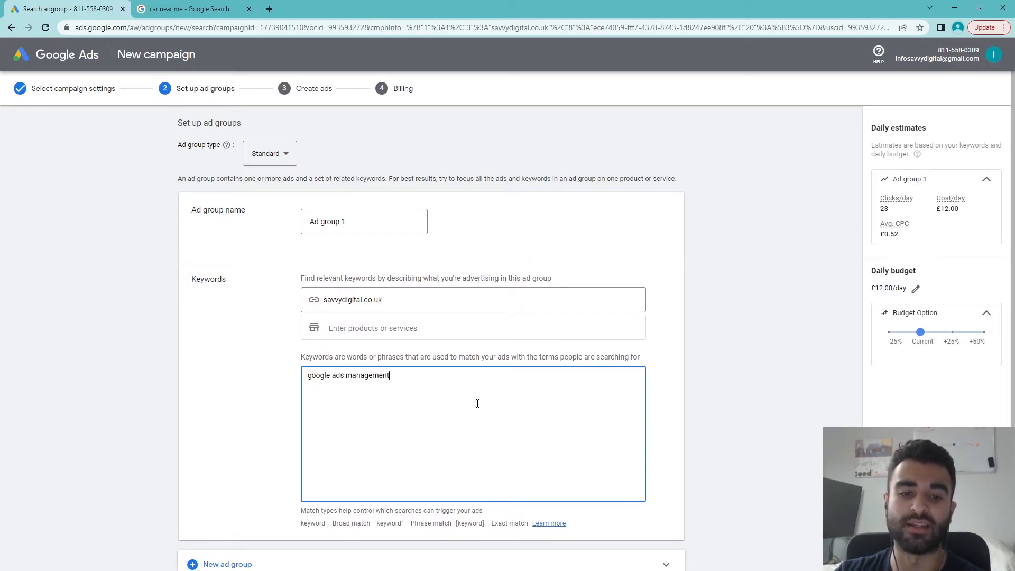
Examine the "google ads management" keyword alongside the recalculated daily estimates for the ad group
{"action": "left_click_drag", "start_coordinate": [435, 386], "coordinate": [280, 379]}
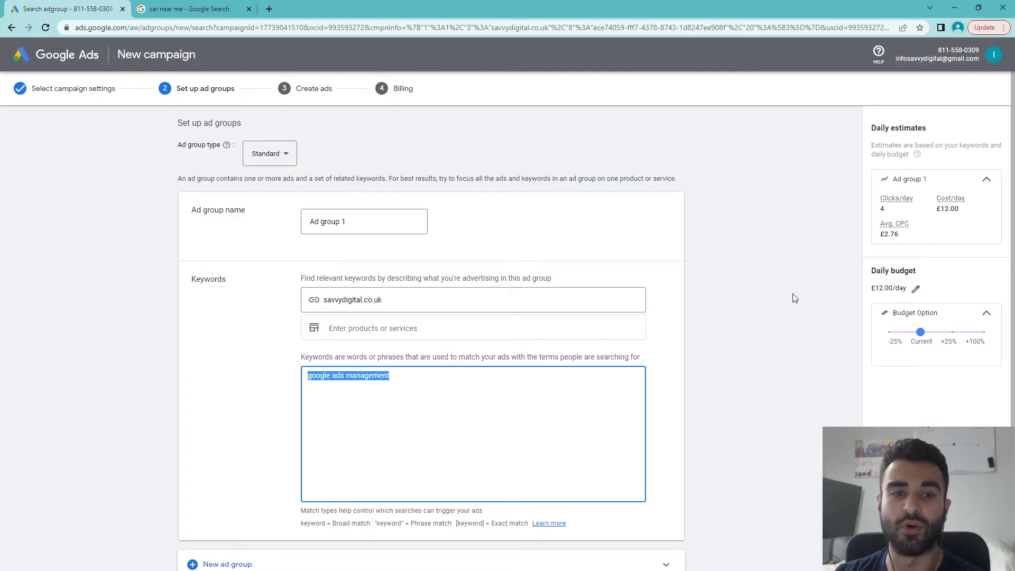
{"action": "left_click", "coordinate": [472, 385]}
{"action": "scroll", "coordinate": [387, 325], "scroll_direction": "down", "scroll_amount": 1}
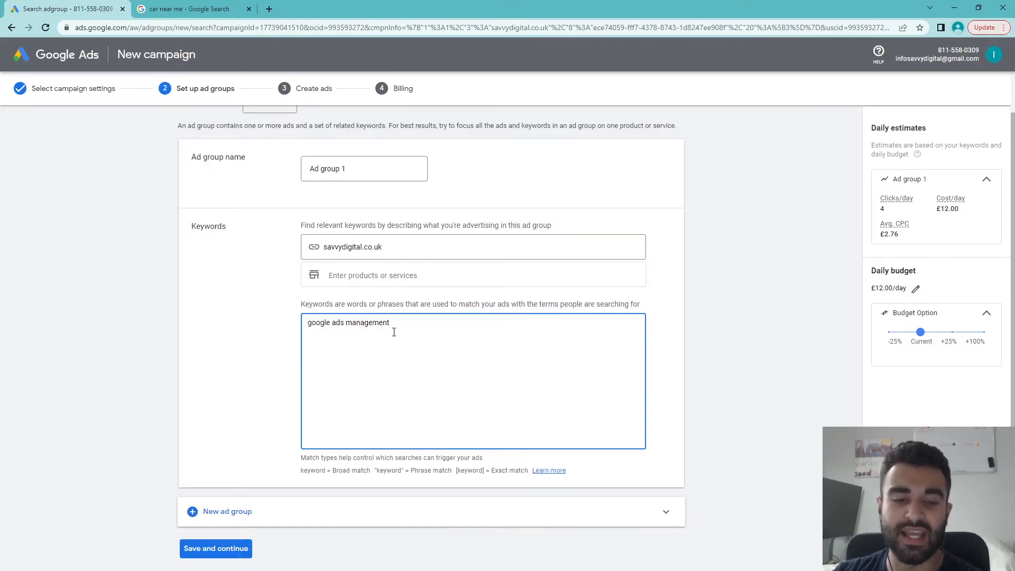
{"action": "left_click", "coordinate": [811, 360]}
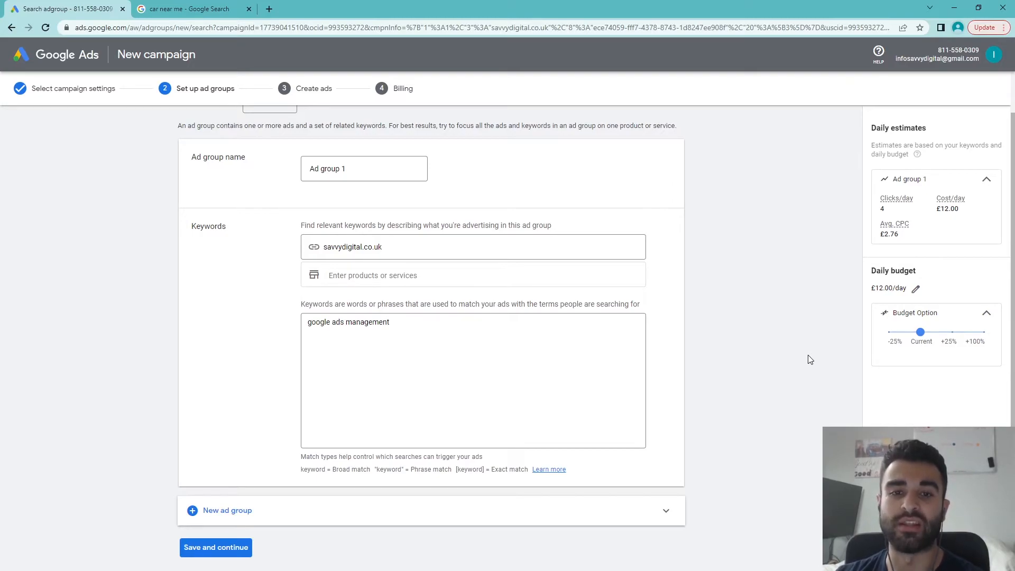
{"action": "triple_click", "coordinate": [436, 324]}
{"action": "left_click", "coordinate": [784, 345]}
Examine the broad, phrase and exact match notation and compare it with how the entered keyword is written
{"action": "triple_click", "coordinate": [503, 356]}
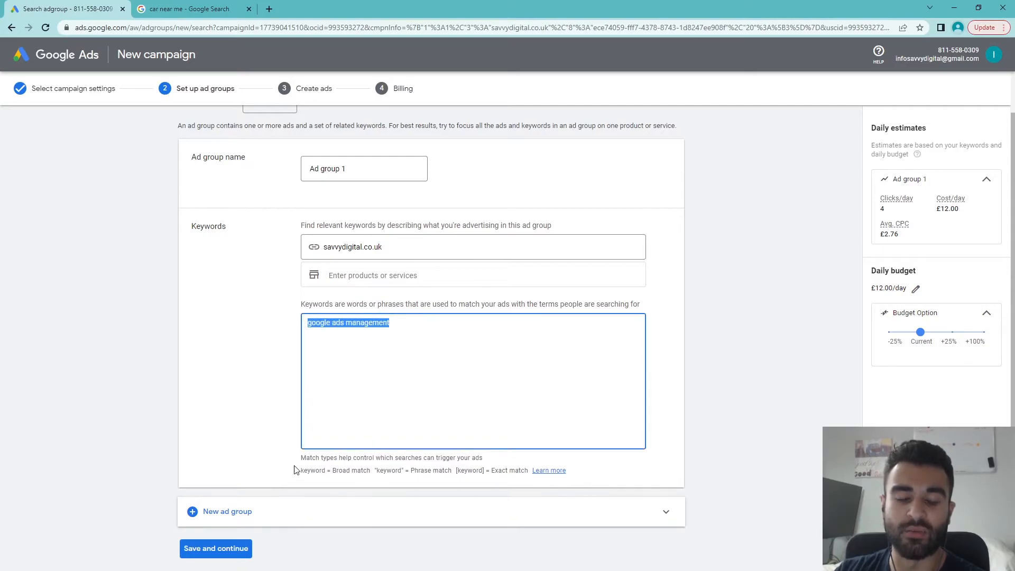
{"action": "left_click_drag", "start_coordinate": [333, 469], "coordinate": [417, 469]}
{"action": "left_click", "coordinate": [416, 469]}
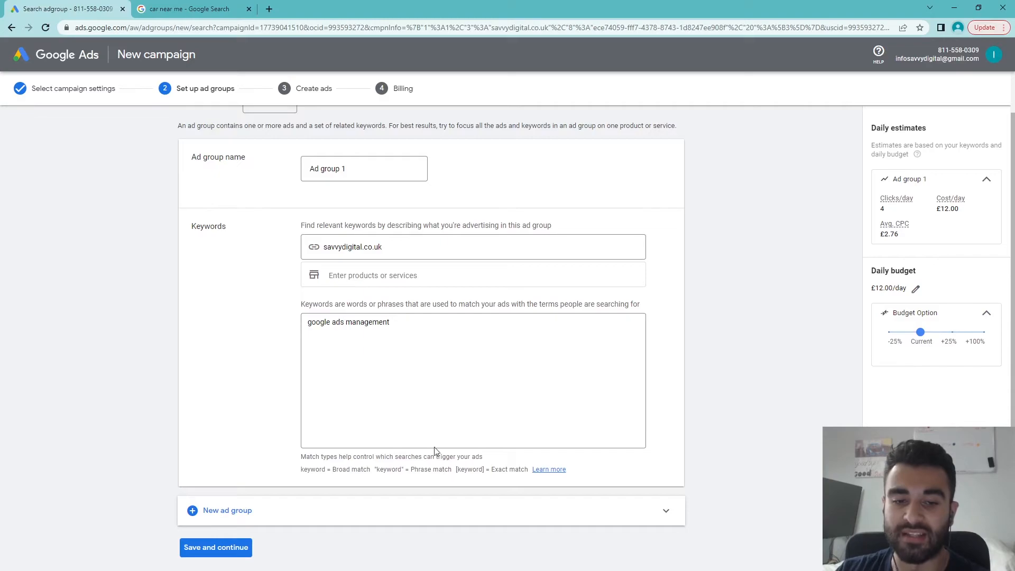
{"action": "left_click_drag", "start_coordinate": [348, 470], "coordinate": [373, 471]}
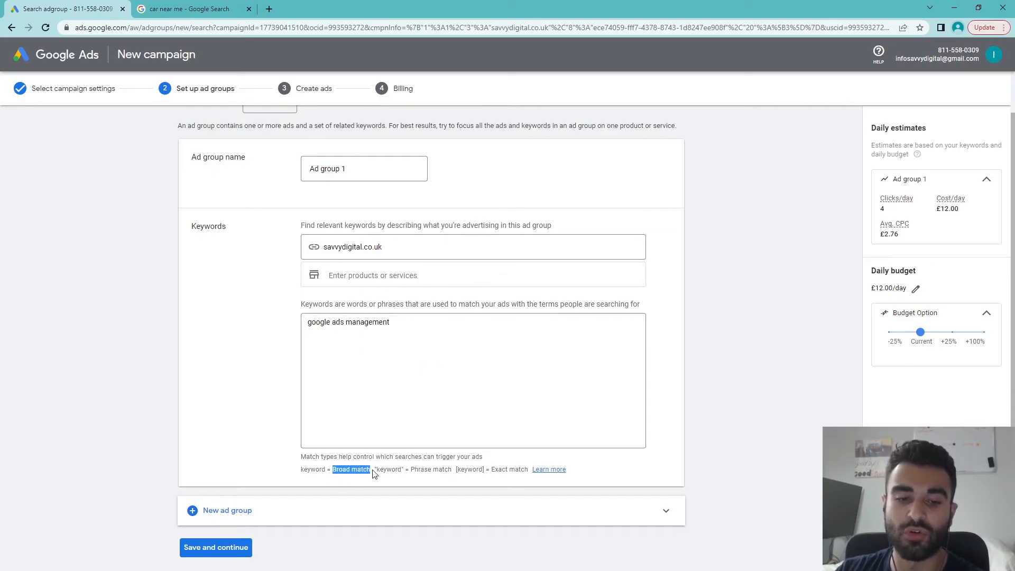
{"action": "left_click_drag", "start_coordinate": [481, 372], "coordinate": [274, 351]}
{"action": "left_click", "coordinate": [745, 370]}
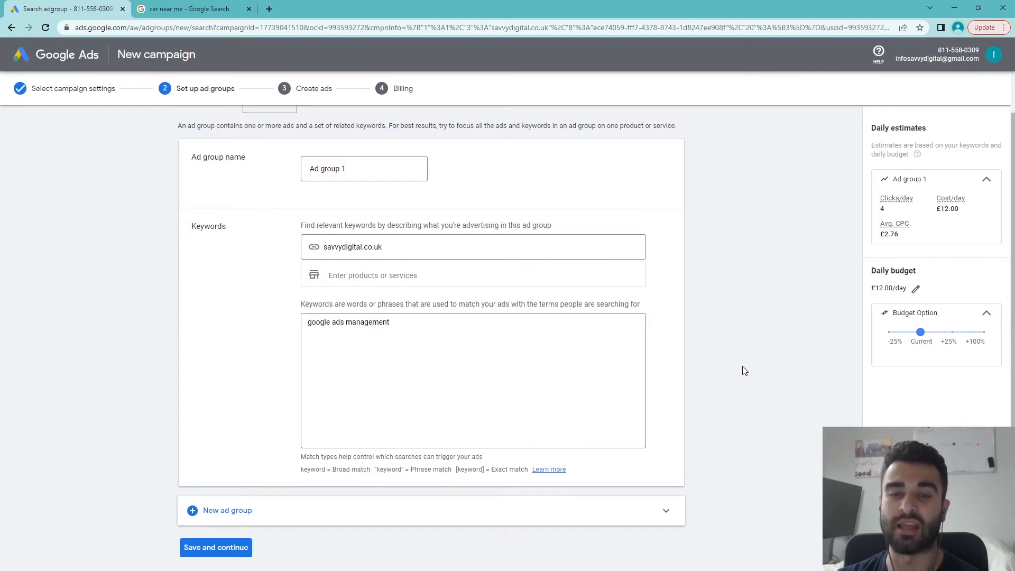
{"action": "left_click_drag", "start_coordinate": [469, 347], "coordinate": [281, 367]}
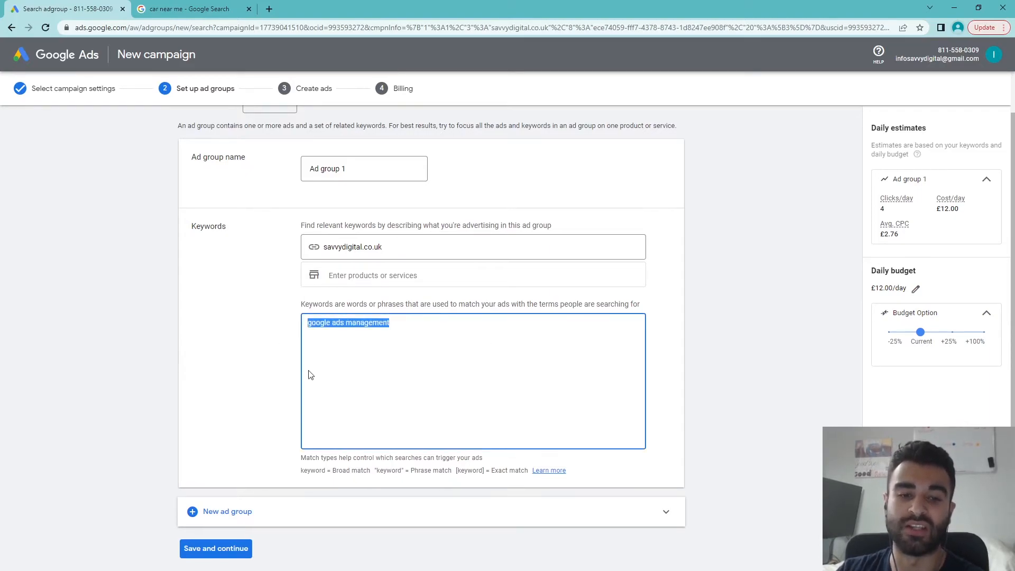
{"action": "left_click", "coordinate": [711, 363]}
{"action": "left_click_drag", "start_coordinate": [529, 365], "coordinate": [213, 319]}
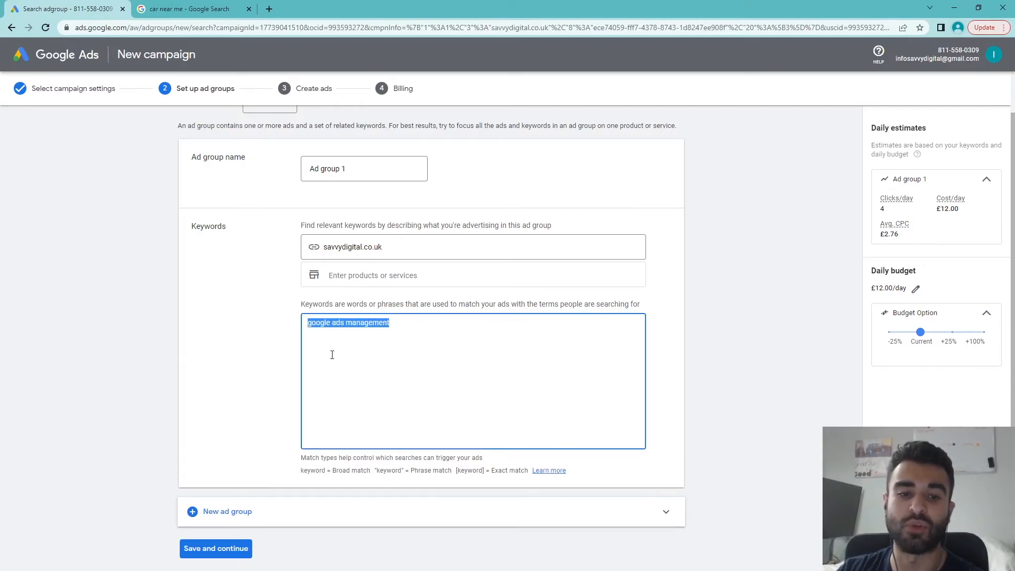
Examine the "google ads management" keyword as entered in plain form, and relate it to the phrase match notation
{"action": "left_click", "coordinate": [703, 334]}
{"action": "left_click_drag", "start_coordinate": [499, 340], "coordinate": [90, 274]}
{"action": "left_click", "coordinate": [471, 319]}
{"action": "left_click_drag", "start_coordinate": [468, 331], "coordinate": [306, 424]}
{"action": "left_click", "coordinate": [744, 333]}
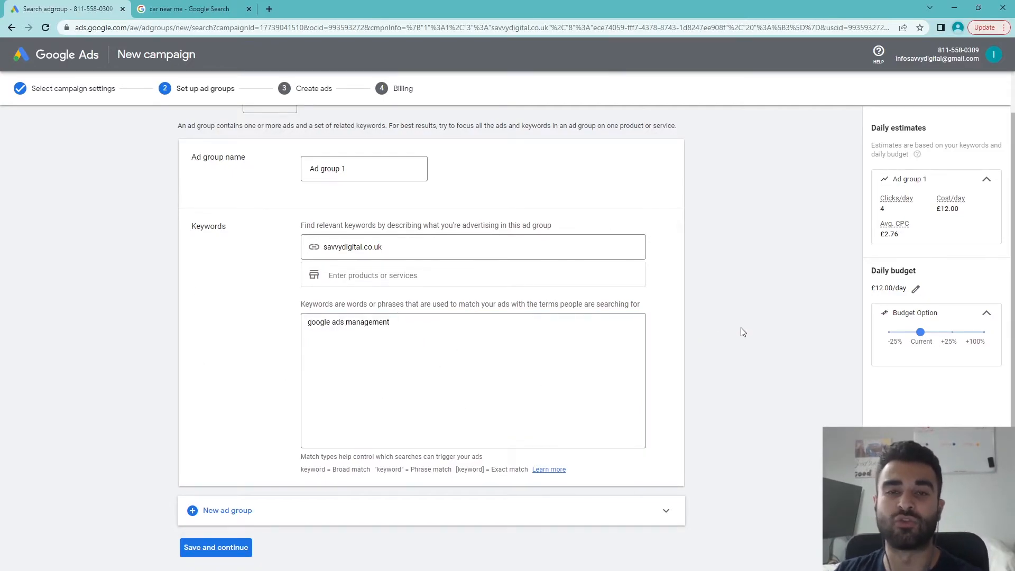
{"action": "left_click", "coordinate": [580, 358]}
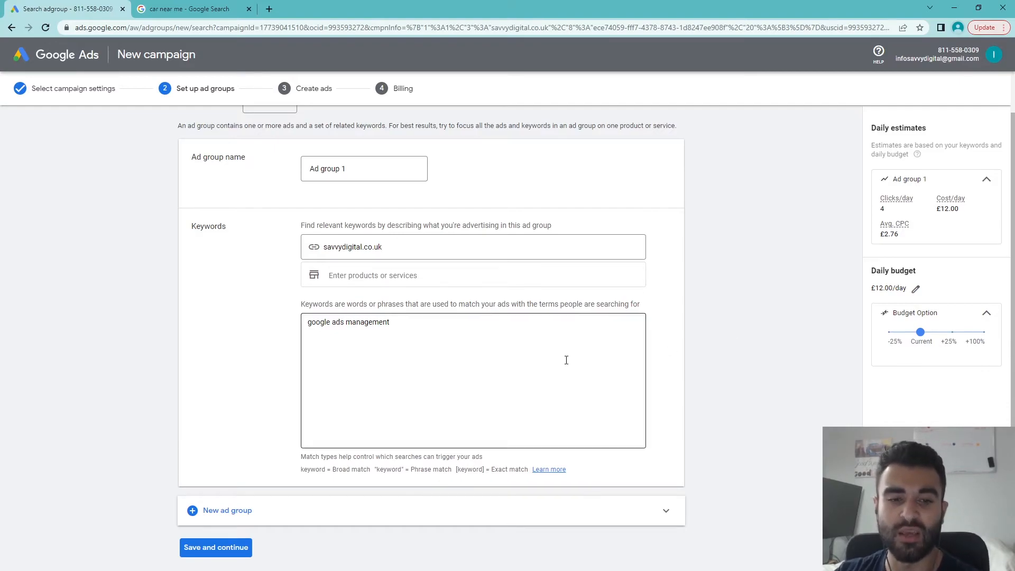
{"action": "left_click", "coordinate": [746, 358]}
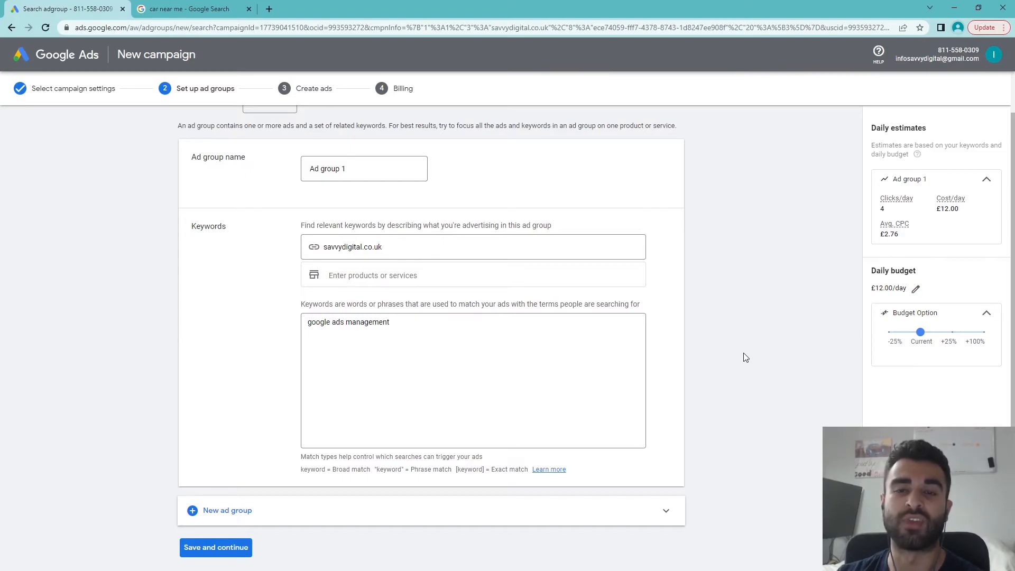
{"action": "left_click", "coordinate": [540, 342]}
{"action": "left_click_drag", "start_coordinate": [390, 323], "coordinate": [272, 367]}
{"action": "left_click", "coordinate": [501, 381]}
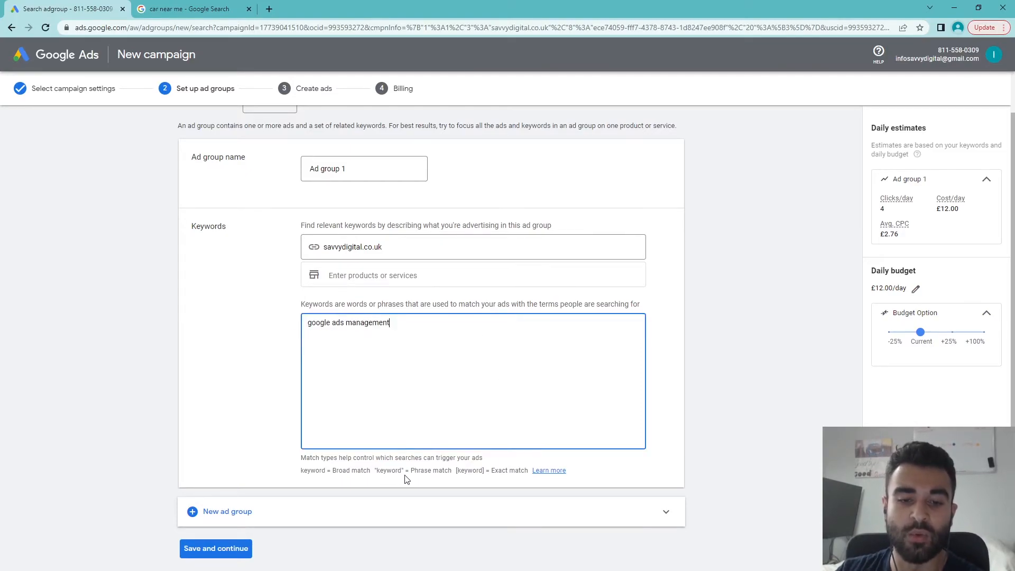
{"action": "left_click", "coordinate": [421, 472]}
{"action": "left_click_drag", "start_coordinate": [440, 350], "coordinate": [273, 333]}
{"action": "left_click", "coordinate": [728, 350]}
{"action": "left_click_drag", "start_coordinate": [439, 330], "coordinate": [305, 325]}
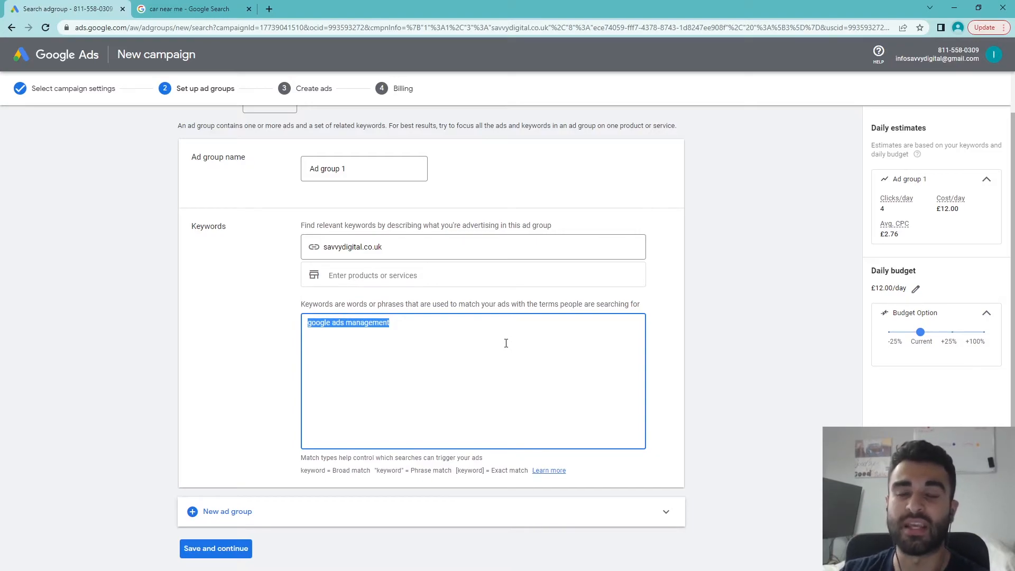
{"action": "left_click", "coordinate": [458, 340]}
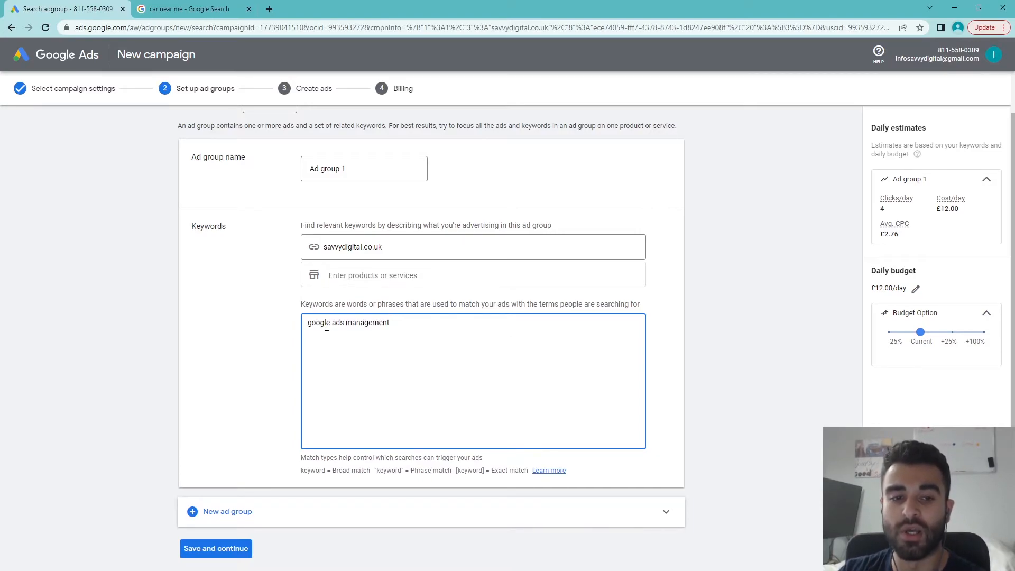
Compare the notation for the broad, phrase and exact match types in the note below the keywords
{"action": "mouse_move", "coordinate": [332, 471]}
{"action": "left_mouse_down"}
{"action": "mouse_move", "coordinate": [379, 470]}
{"action": "mouse_move", "coordinate": [336, 478]}
{"action": "left_mouse_up"}
{"action": "mouse_move", "coordinate": [411, 470]}
{"action": "left_mouse_down"}
{"action": "mouse_move", "coordinate": [455, 476]}
{"action": "mouse_move", "coordinate": [412, 475]}
{"action": "left_mouse_up"}
{"action": "left_click", "coordinate": [454, 473]}
{"action": "left_click", "coordinate": [474, 483]}
{"action": "left_click_drag", "start_coordinate": [495, 472], "coordinate": [527, 472]}
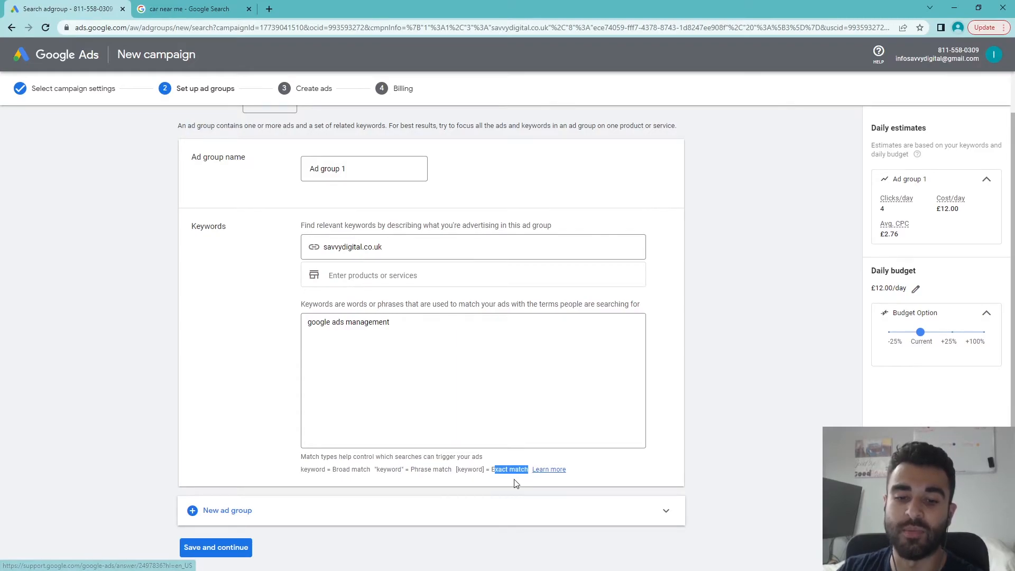
{"action": "left_click", "coordinate": [420, 353]}
{"action": "key", "text": "ctrl+a"}
{"action": "left_click", "coordinate": [341, 341]}
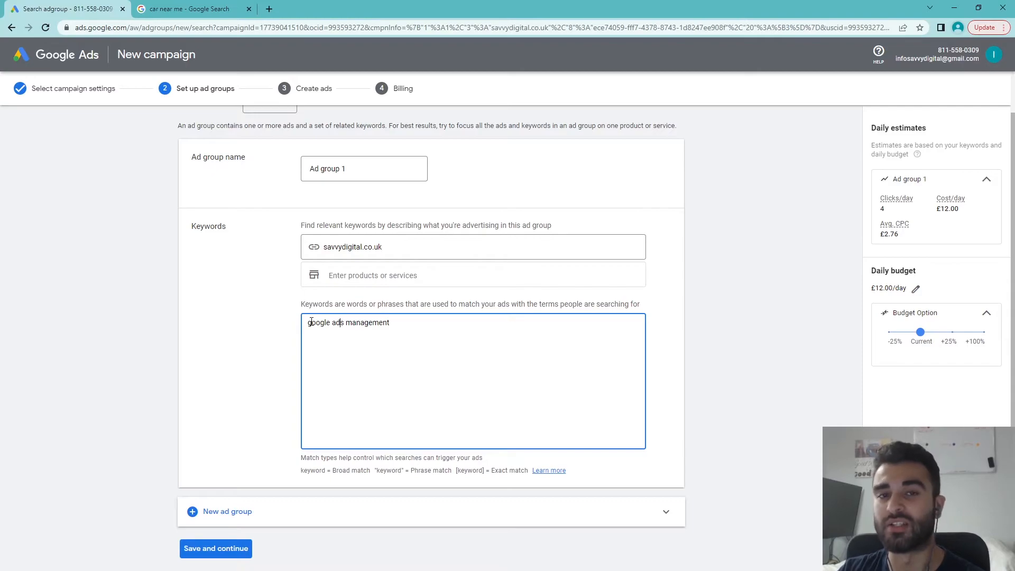
{"action": "double_click", "coordinate": [340, 326]}
{"action": "left_click_drag", "start_coordinate": [340, 326], "coordinate": [304, 336]}
{"action": "left_click", "coordinate": [306, 327]}
{"action": "left_click", "coordinate": [446, 366]}
{"action": "left_click", "coordinate": [703, 300]}
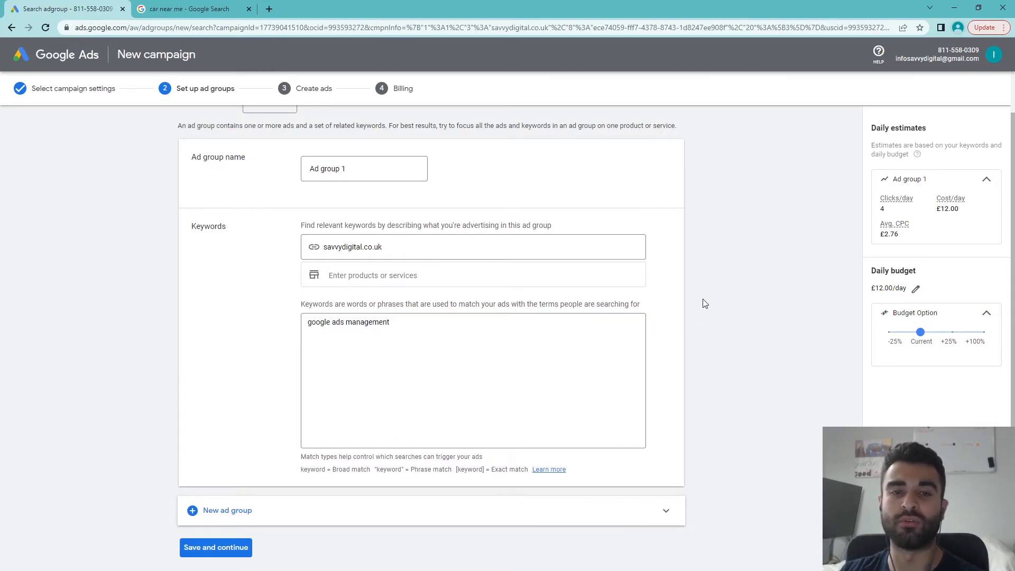
{"action": "left_click", "coordinate": [402, 340]}
{"action": "key", "text": "ctrl+a"}
{"action": "left_click_drag", "start_coordinate": [481, 380], "coordinate": [157, 317]}
{"action": "left_click", "coordinate": [674, 356]}
{"action": "left_click", "coordinate": [460, 333]}
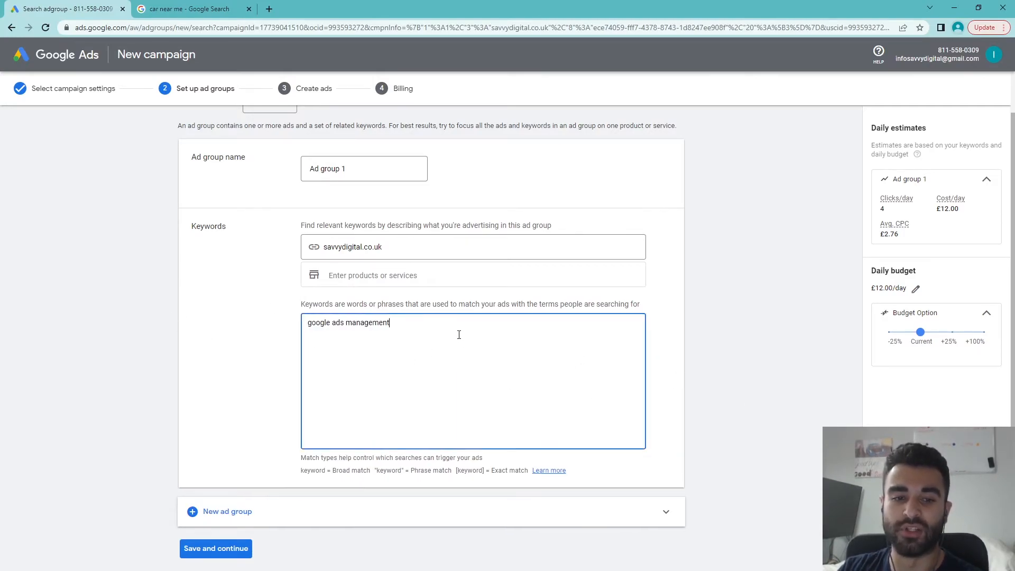
{"action": "left_click_drag", "start_coordinate": [310, 320], "coordinate": [199, 344]}
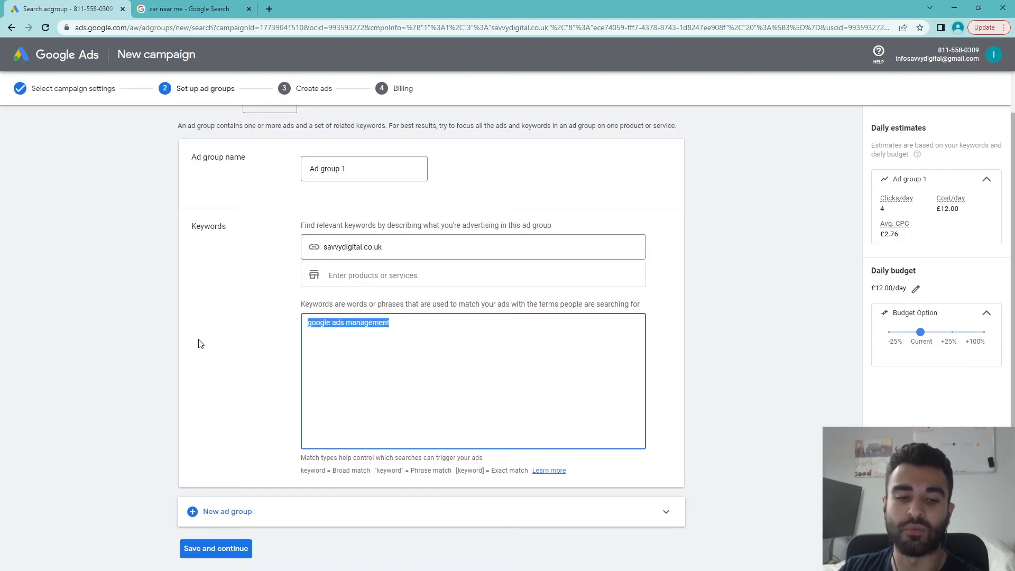
Review the broad and phrase match notation again alongside the keyword entered for the ad group
{"action": "left_click_drag", "start_coordinate": [332, 470], "coordinate": [404, 472]}
{"action": "left_click", "coordinate": [396, 497]}
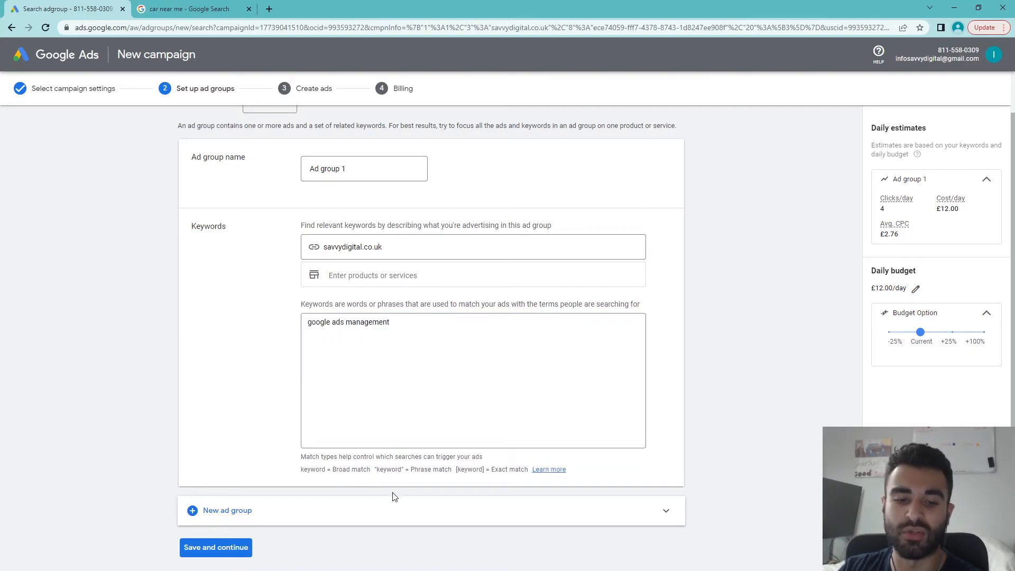
{"action": "left_click_drag", "start_coordinate": [332, 470], "coordinate": [390, 468]}
{"action": "left_click", "coordinate": [360, 323]}
{"action": "key", "text": "ctrl+a"}
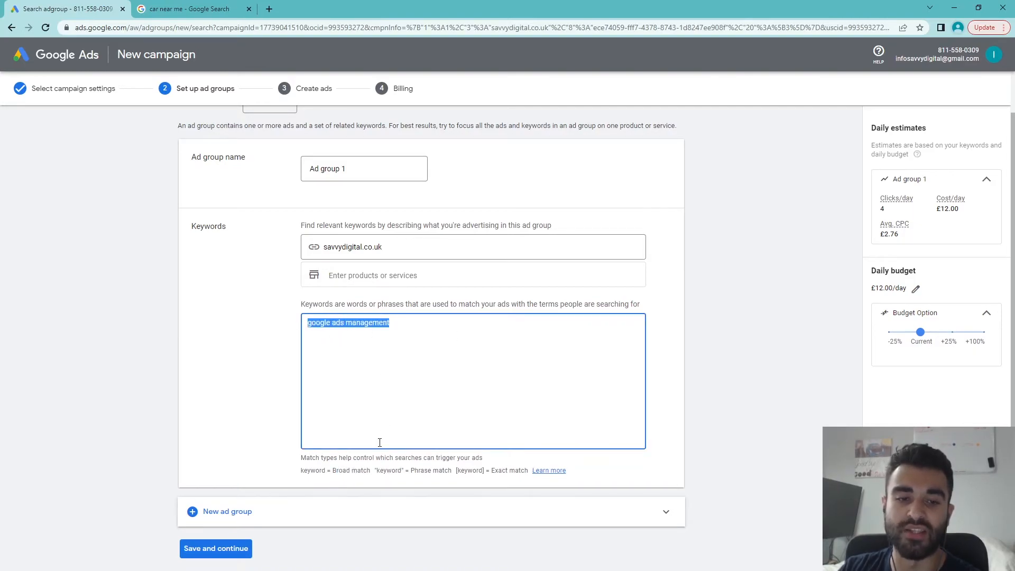
{"action": "left_click", "coordinate": [430, 351]}
{"action": "left_click_drag", "start_coordinate": [429, 334], "coordinate": [246, 347]}
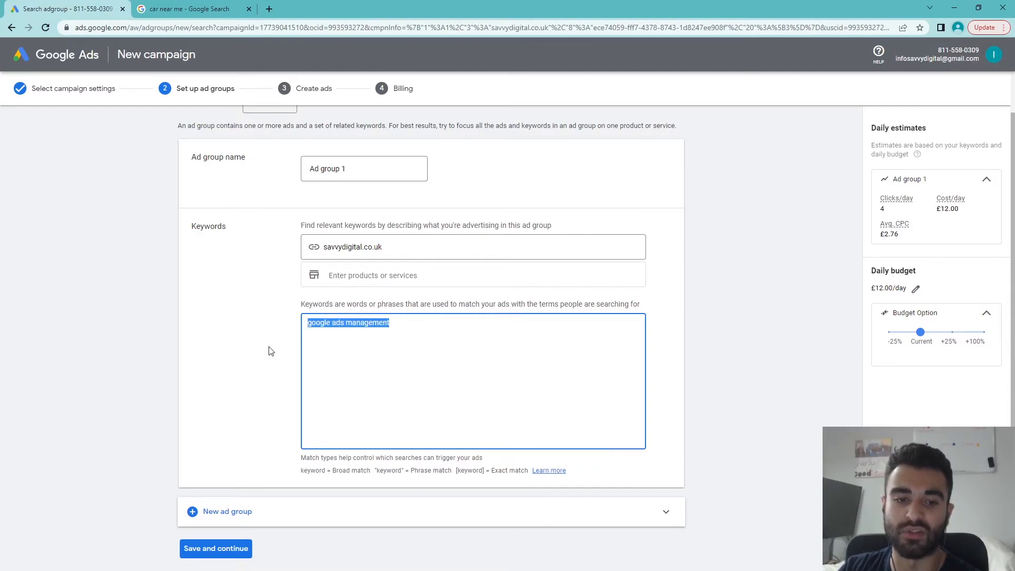
{"action": "left_click", "coordinate": [601, 379]}
{"action": "left_click_drag", "start_coordinate": [601, 378], "coordinate": [220, 331]}
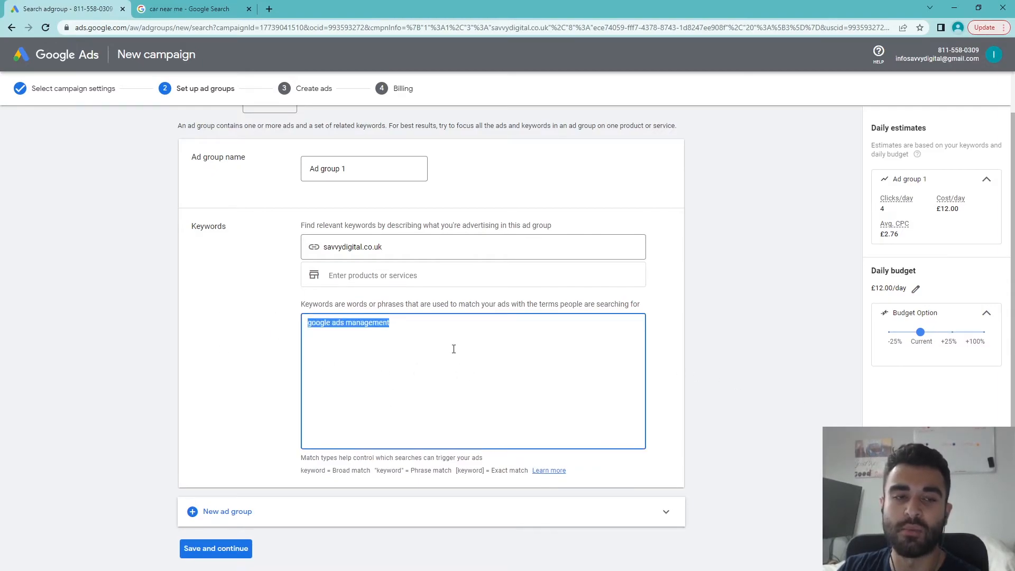
{"action": "left_click", "coordinate": [430, 344]}
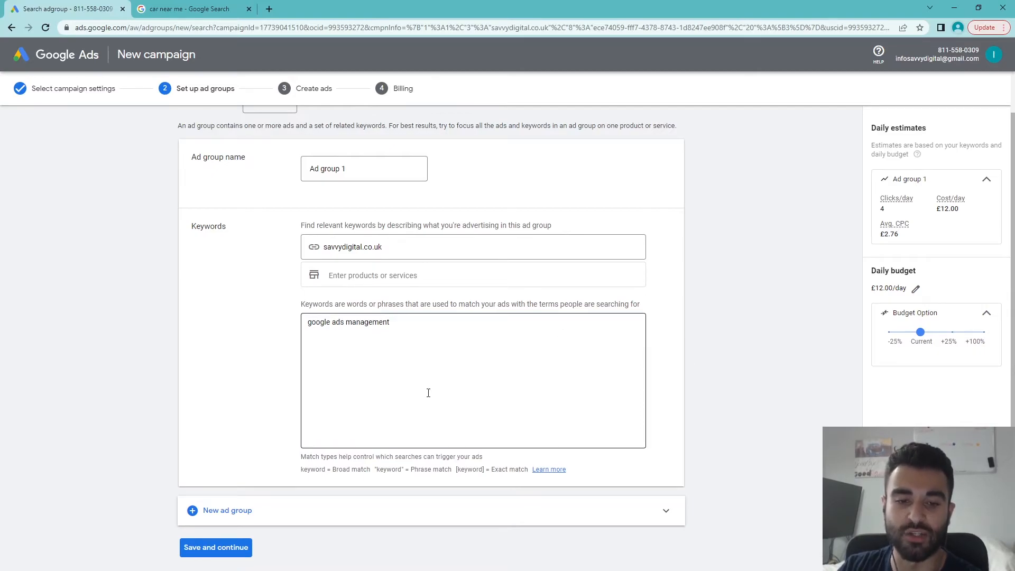
{"action": "left_click_drag", "start_coordinate": [410, 344], "coordinate": [306, 390]}
{"action": "left_click", "coordinate": [268, 395]}
Turn the ad group's keyword into a phrase match by enclosing it in double quotes, as "google ads management"
{"action": "left_click", "coordinate": [413, 353]}
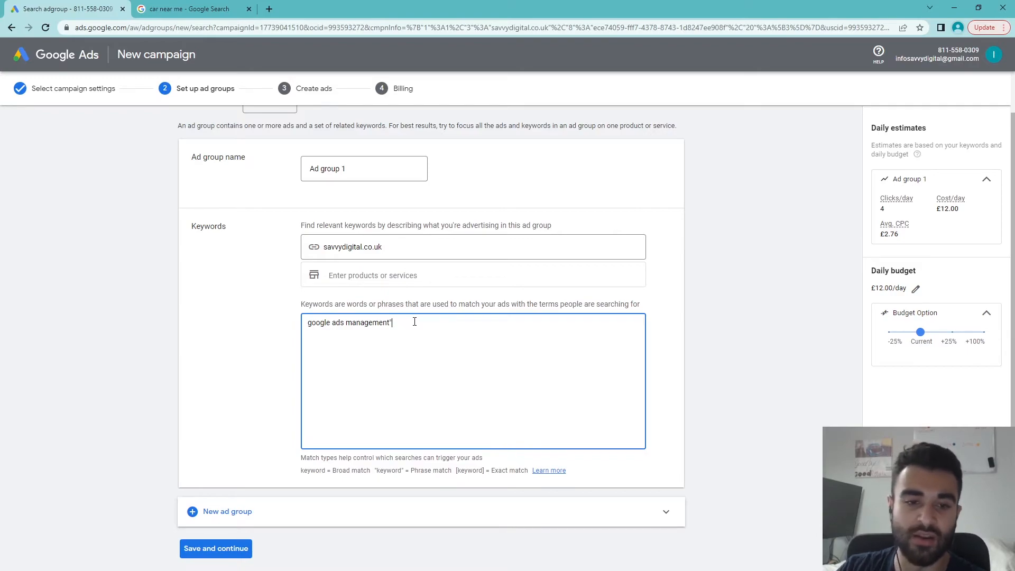
{"action": "type", "text": "\""}
{"action": "key", "text": "ctrl+a"}
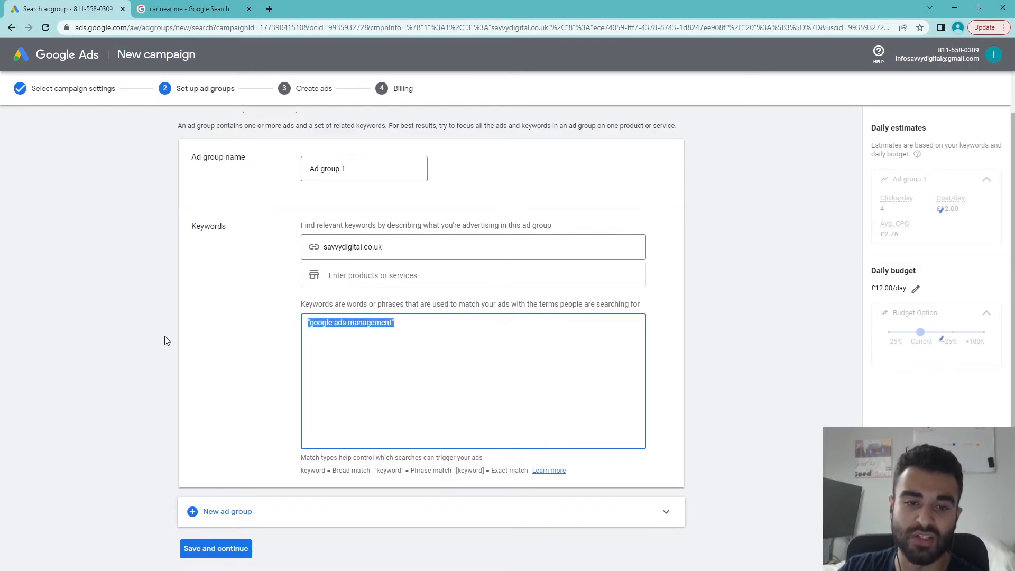
{"action": "left_click", "coordinate": [310, 341]}
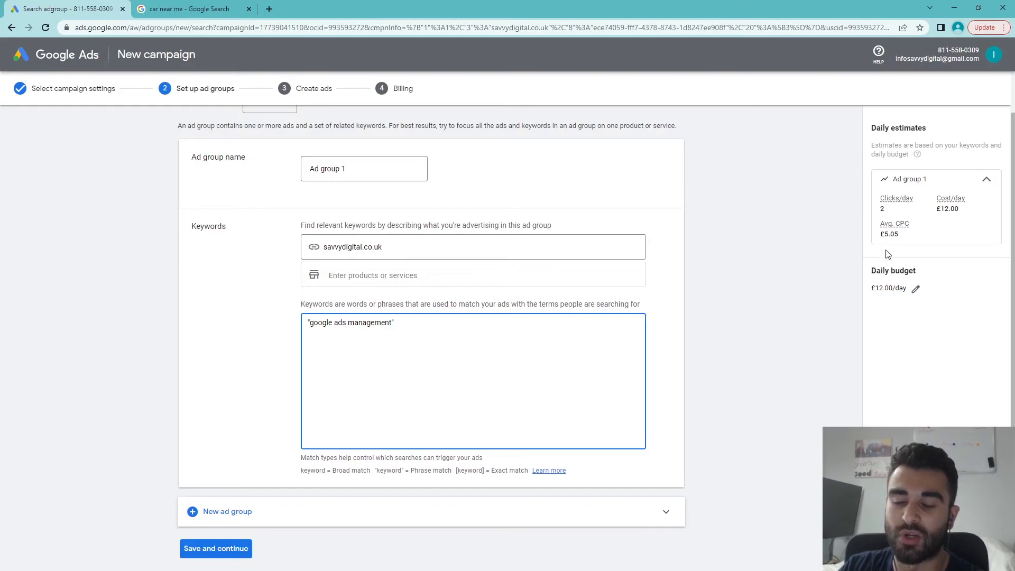
{"action": "left_click", "coordinate": [521, 353]}
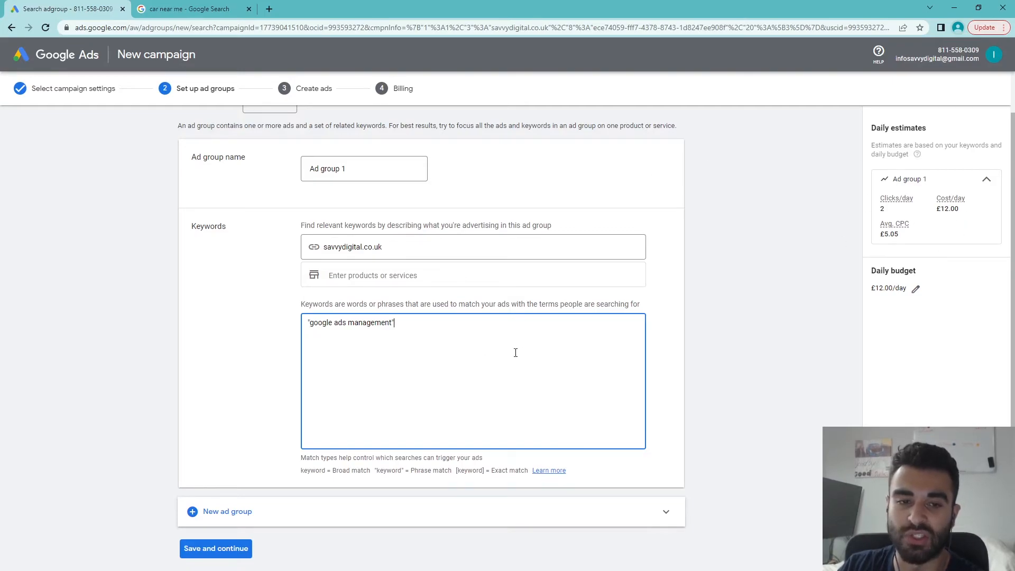
{"action": "key", "text": "ctrl+a"}
{"action": "left_click", "coordinate": [468, 342]}
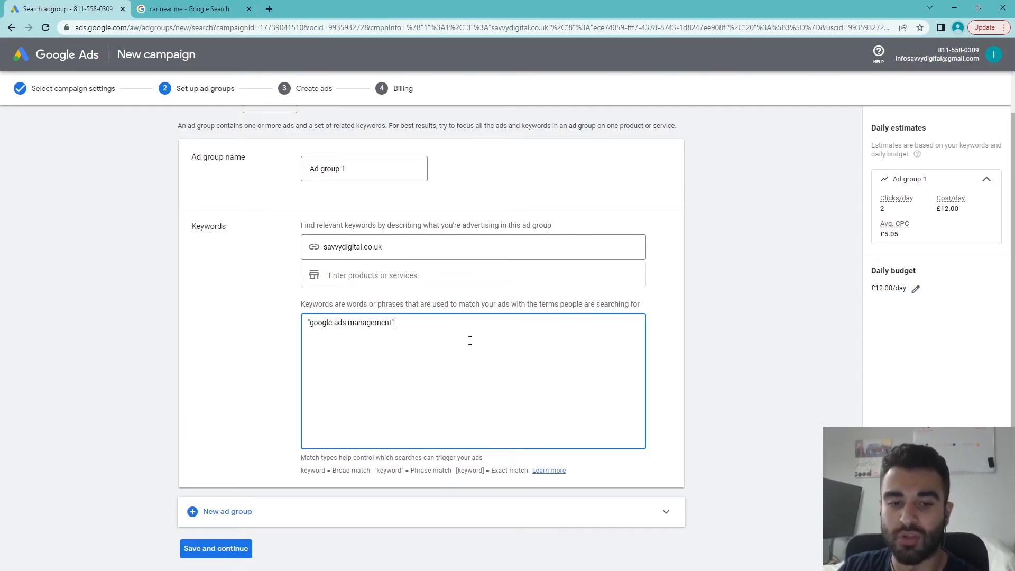
Make the keyword an exact match by replacing its quotes with square brackets, as [google ads management]
{"action": "left_click", "coordinate": [311, 323]}
{"action": "key", "text": "BackSpace"}
{"action": "type", "text": "["}
{"action": "left_click", "coordinate": [782, 375]}
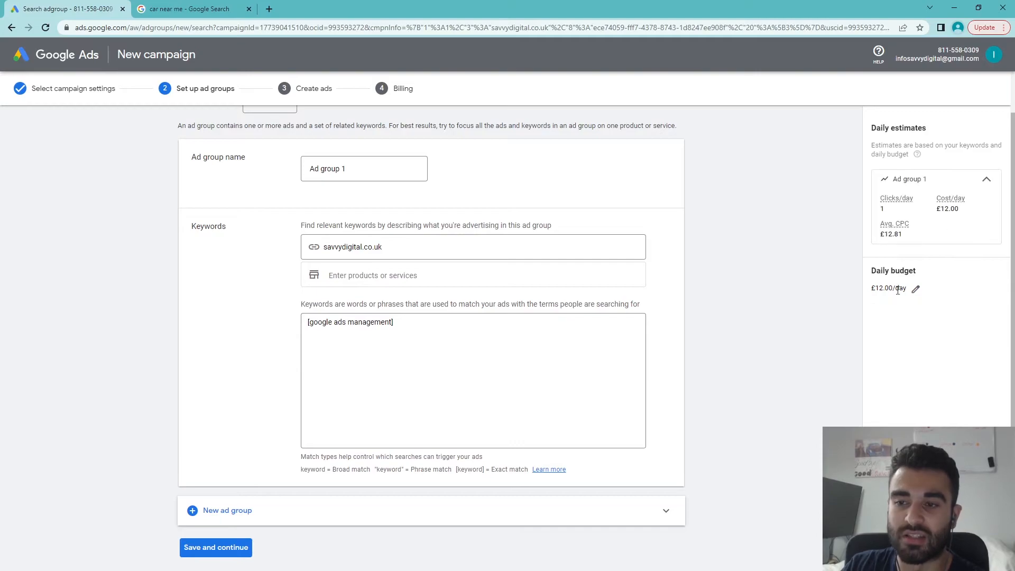
Examine the estimated daily clicks and average cost per click for the exact match keyword
{"action": "left_click_drag", "start_coordinate": [906, 236], "coordinate": [877, 209]}
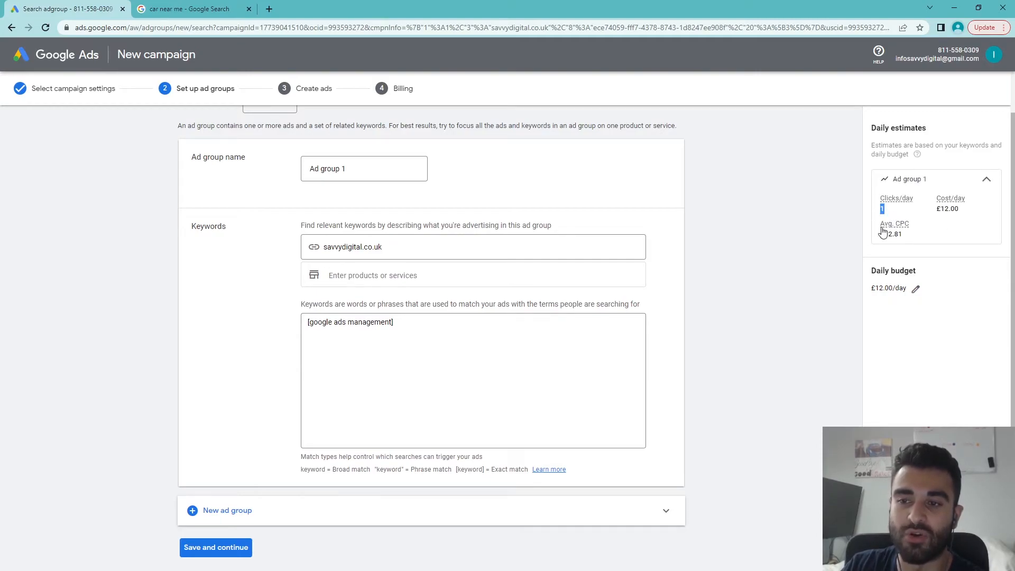
{"action": "left_click_drag", "start_coordinate": [497, 318], "coordinate": [172, 344]}
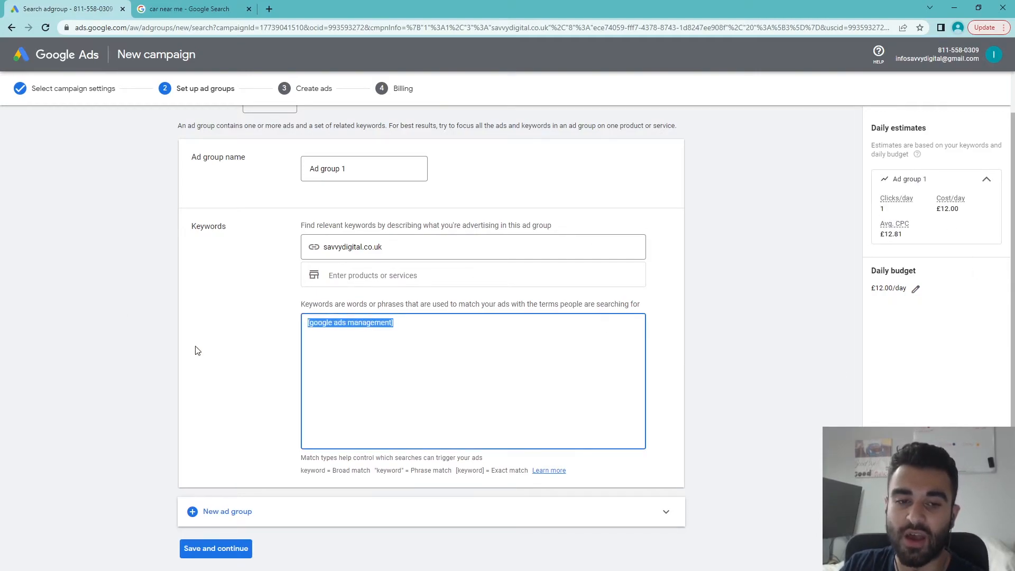
{"action": "left_click", "coordinate": [369, 344]}
{"action": "left_click_drag", "start_coordinate": [369, 344], "coordinate": [225, 369]}
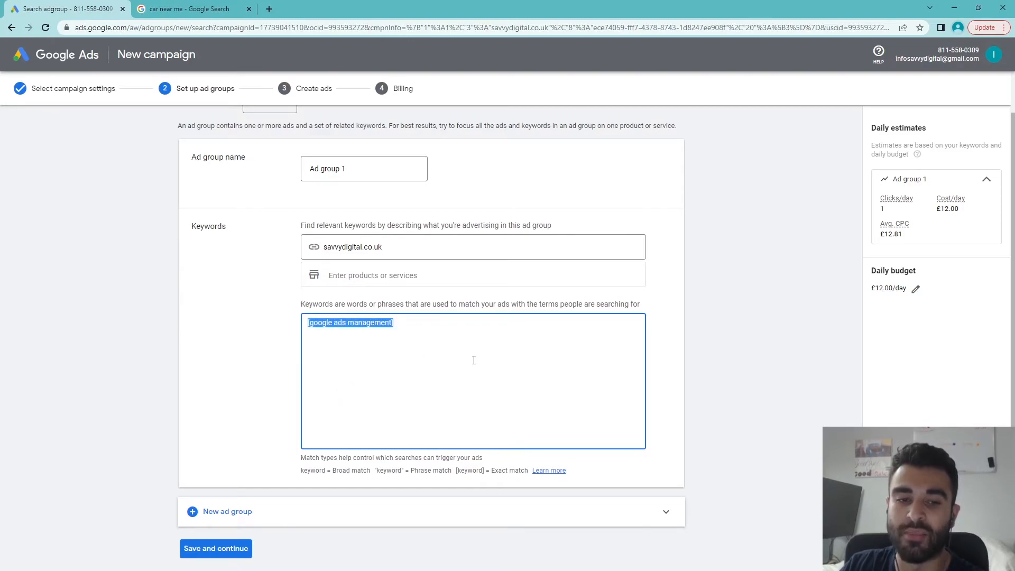
{"action": "left_click", "coordinate": [688, 366]}
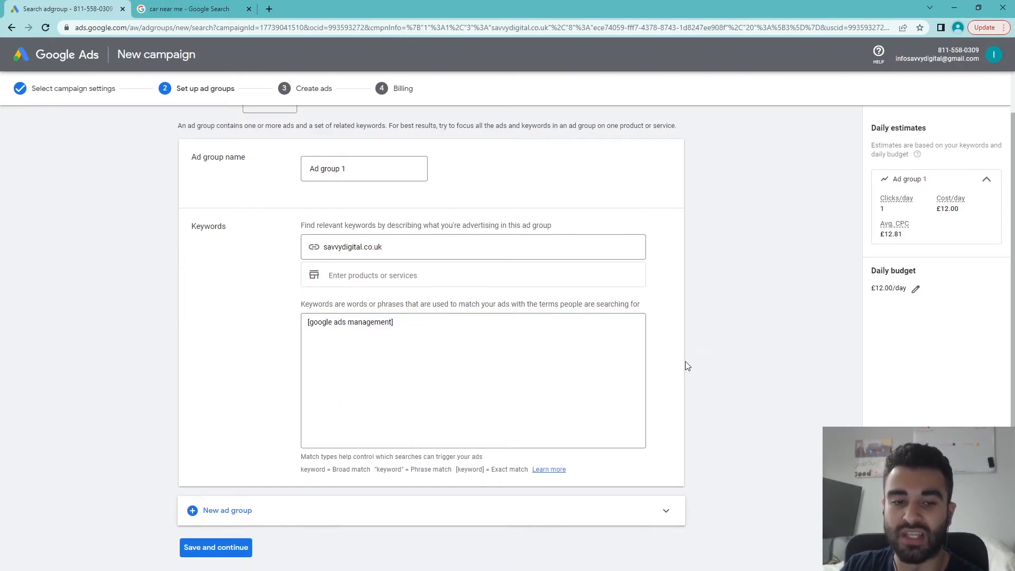
{"action": "scroll", "coordinate": [732, 319], "scroll_direction": "up", "scroll_amount": 1}
{"action": "left_click_drag", "start_coordinate": [930, 238], "coordinate": [901, 235]}
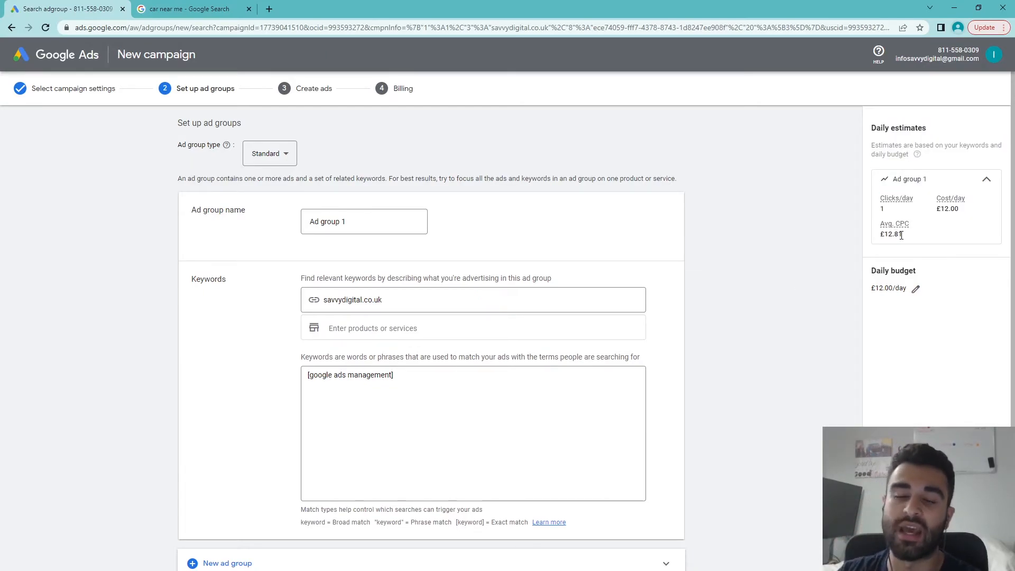
{"action": "left_click", "coordinate": [422, 392]}
{"action": "left_click_drag", "start_coordinate": [422, 392], "coordinate": [203, 357]}
{"action": "left_click", "coordinate": [746, 399]}
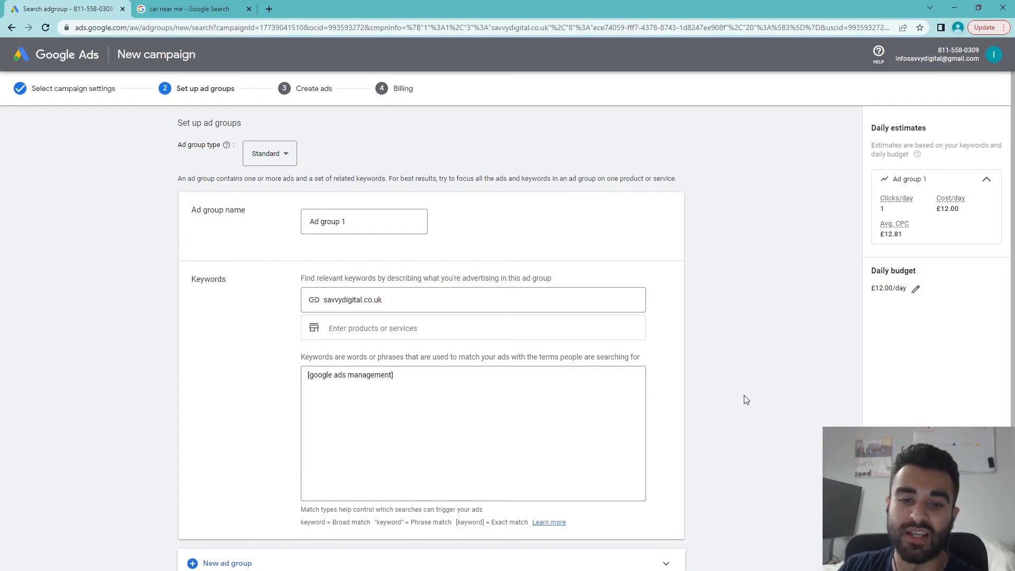
Review the ad group name and the available ad group types, keeping Standard selected
{"action": "left_click", "coordinate": [413, 222]}
{"action": "left_click_drag", "start_coordinate": [413, 223], "coordinate": [122, 229]}
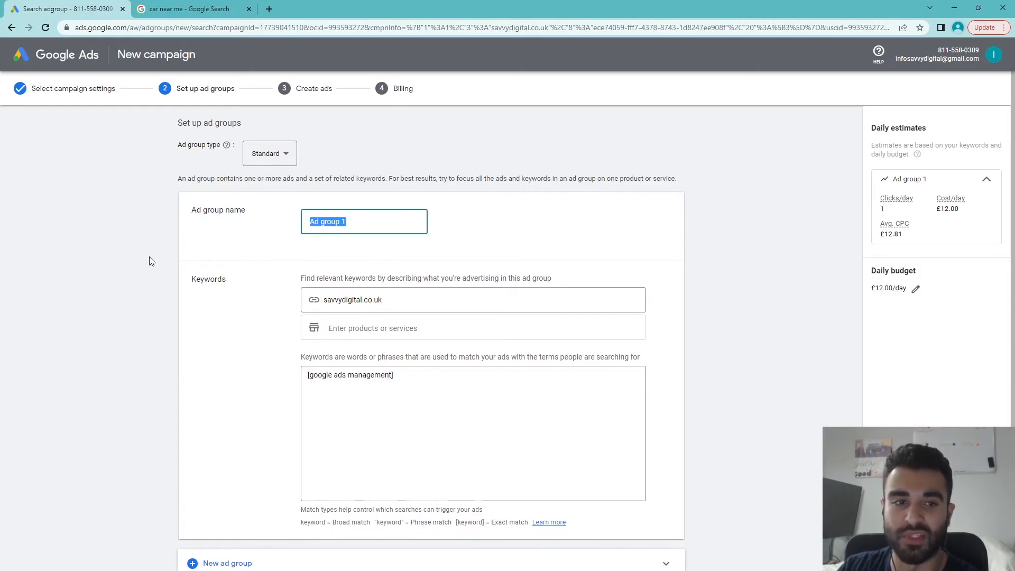
{"action": "left_click", "coordinate": [222, 275]}
{"action": "left_click", "coordinate": [269, 164]}
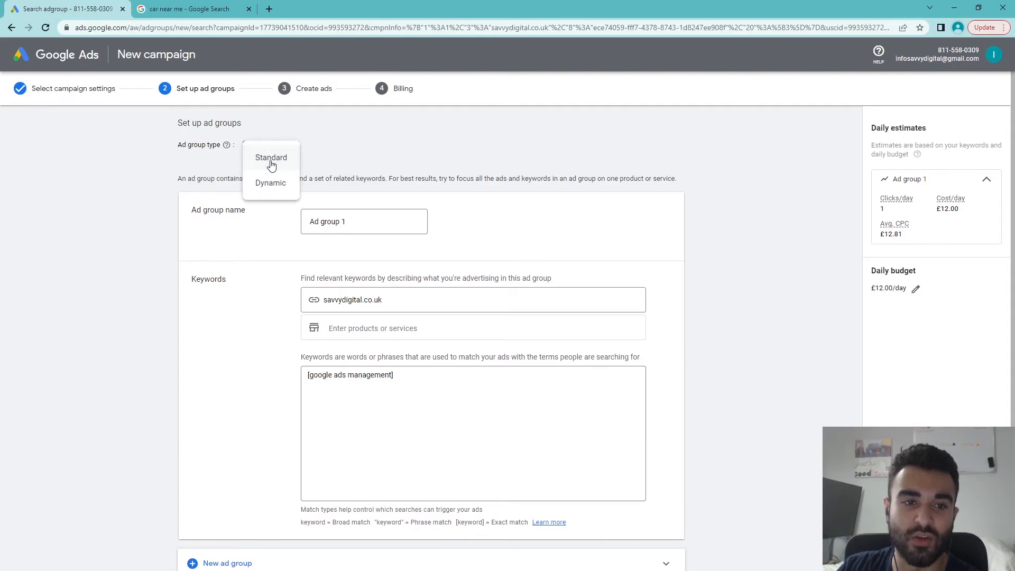
{"action": "left_click", "coordinate": [269, 164]}
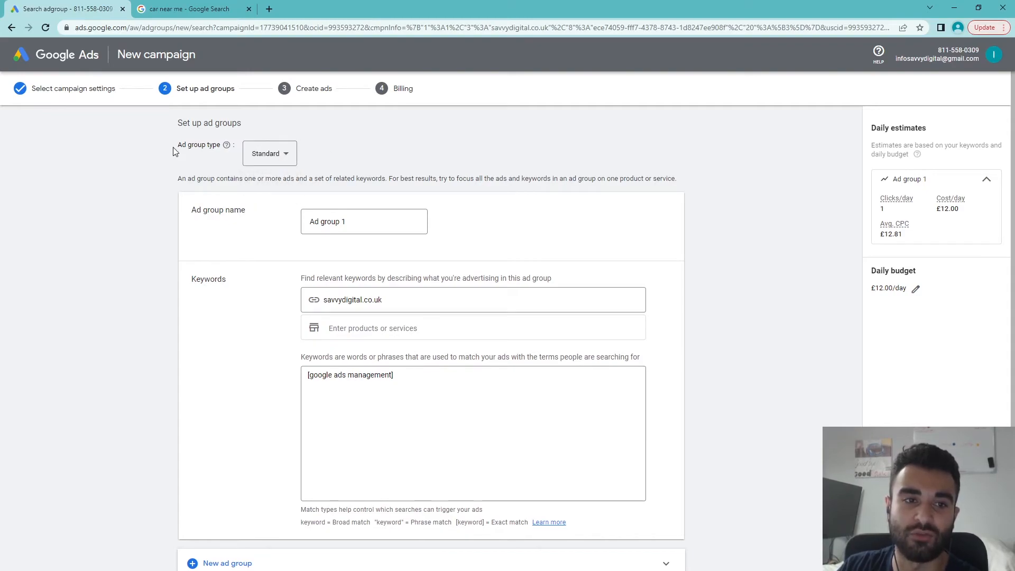
Try to change the ad group type to Dynamic, cancelling at the confirmation dialog
{"action": "left_click", "coordinate": [268, 153]}
{"action": "left_click", "coordinate": [269, 181]}
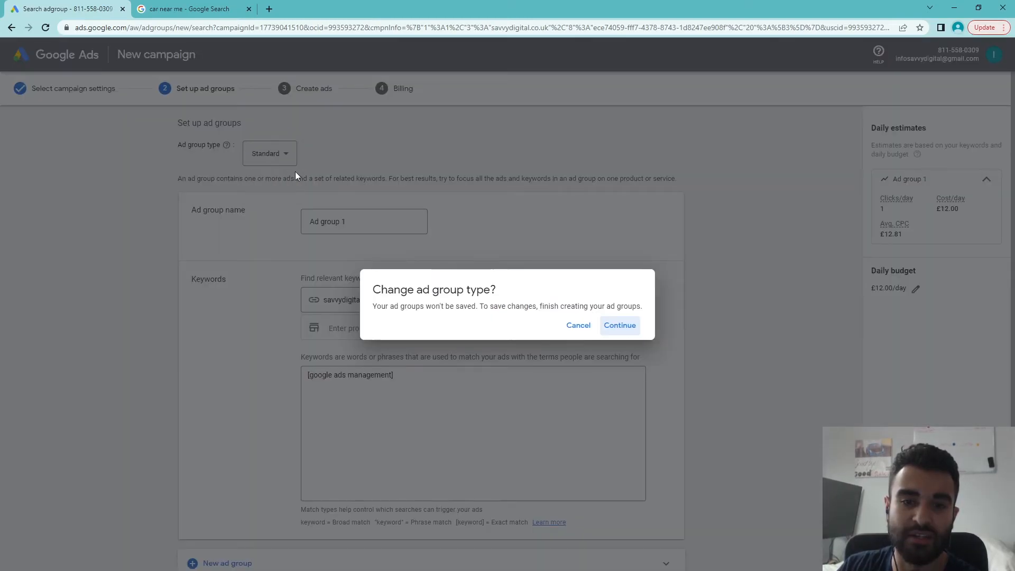
{"action": "left_click", "coordinate": [579, 327]}
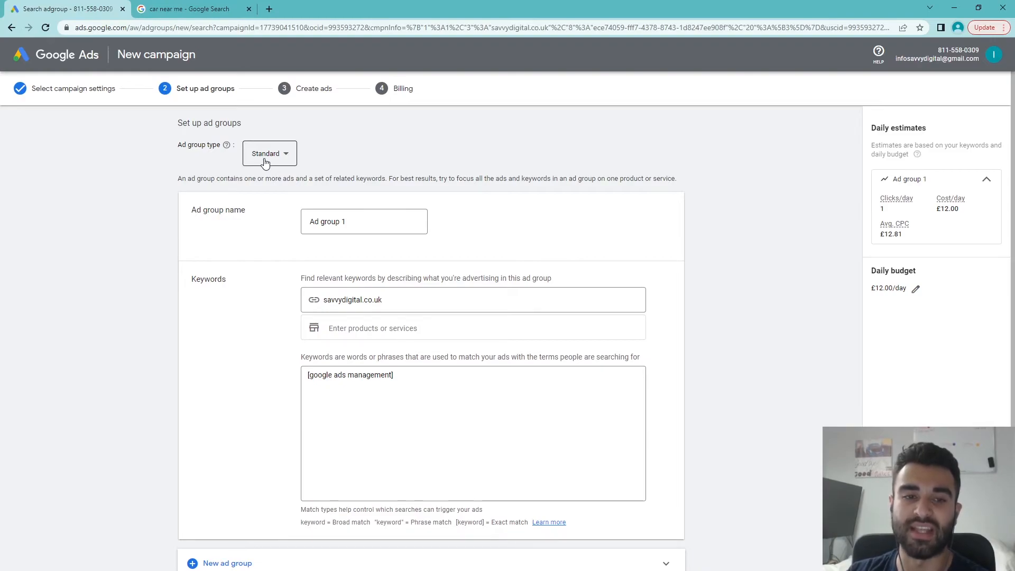
Rename the ad group as GoogleAds
{"action": "left_click_drag", "start_coordinate": [383, 220], "coordinate": [275, 224]}
{"action": "left_click", "coordinate": [233, 247]}
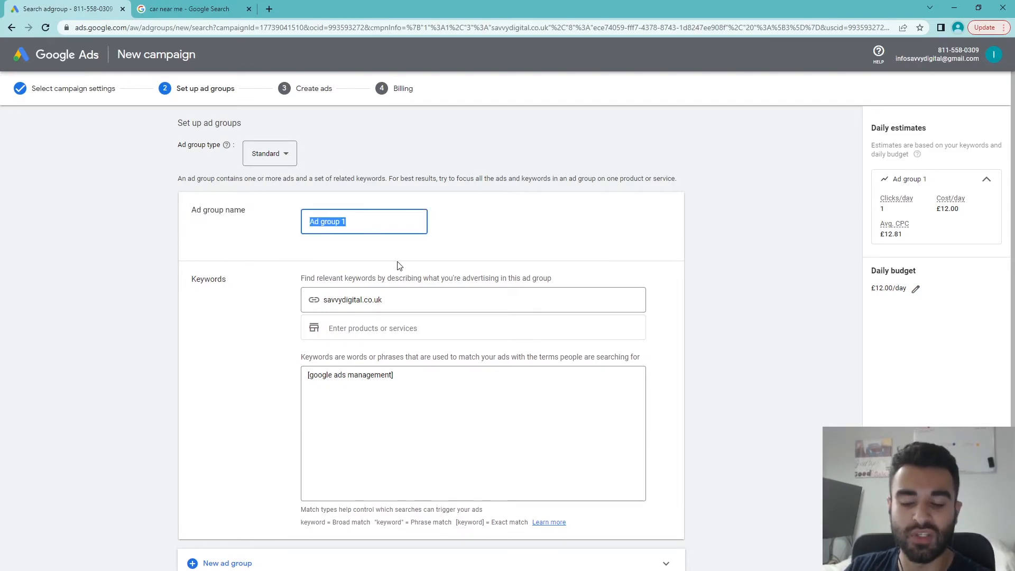
{"action": "key", "text": "BackSpace"}
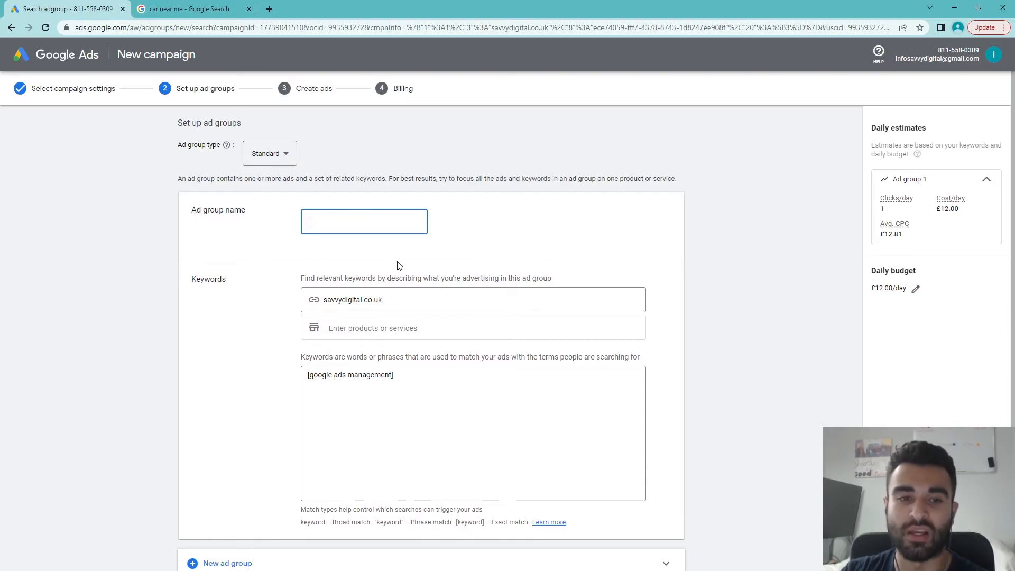
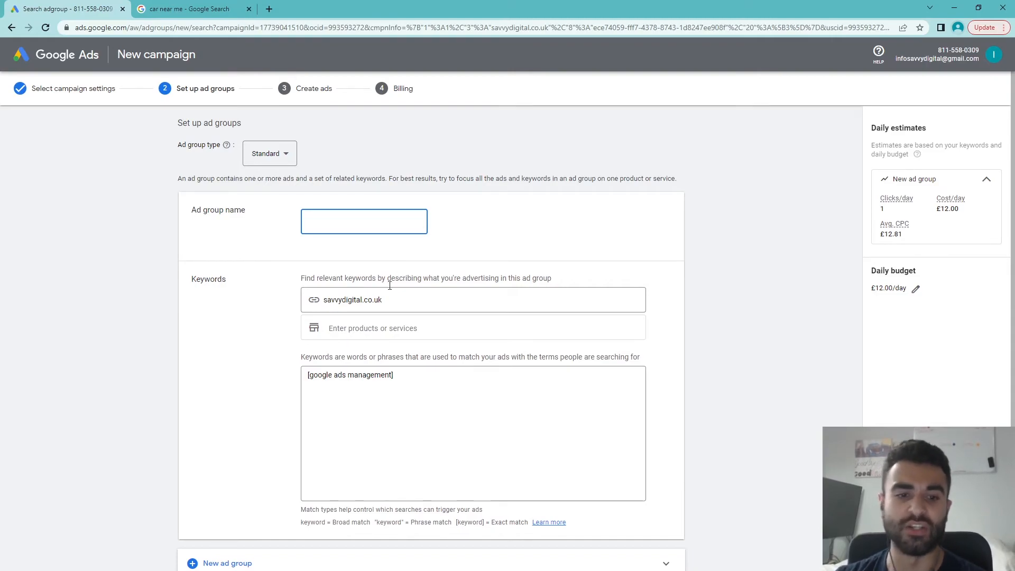
{"action": "left_click", "coordinate": [241, 252]}
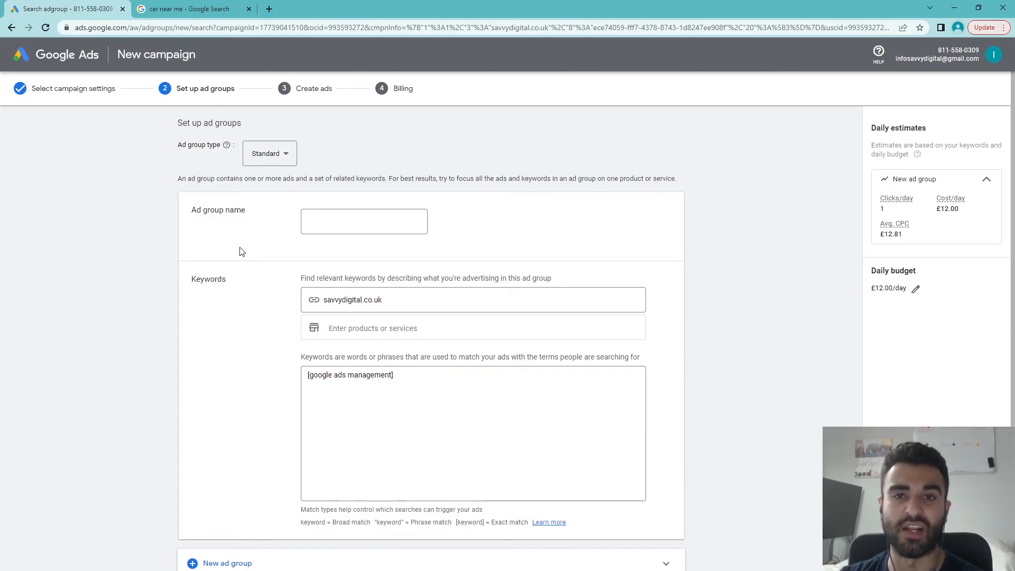
{"action": "scroll", "coordinate": [239, 252], "scroll_direction": "down", "scroll_amount": 1}
{"action": "scroll", "coordinate": [241, 255], "scroll_direction": "up", "scroll_amount": 1}
{"action": "scroll", "coordinate": [252, 263], "scroll_direction": "down", "scroll_amount": 1}
{"action": "scroll", "coordinate": [252, 263], "scroll_direction": "up", "scroll_amount": 1}
{"action": "left_click", "coordinate": [365, 219]}
{"action": "type", "text": "Goo"}
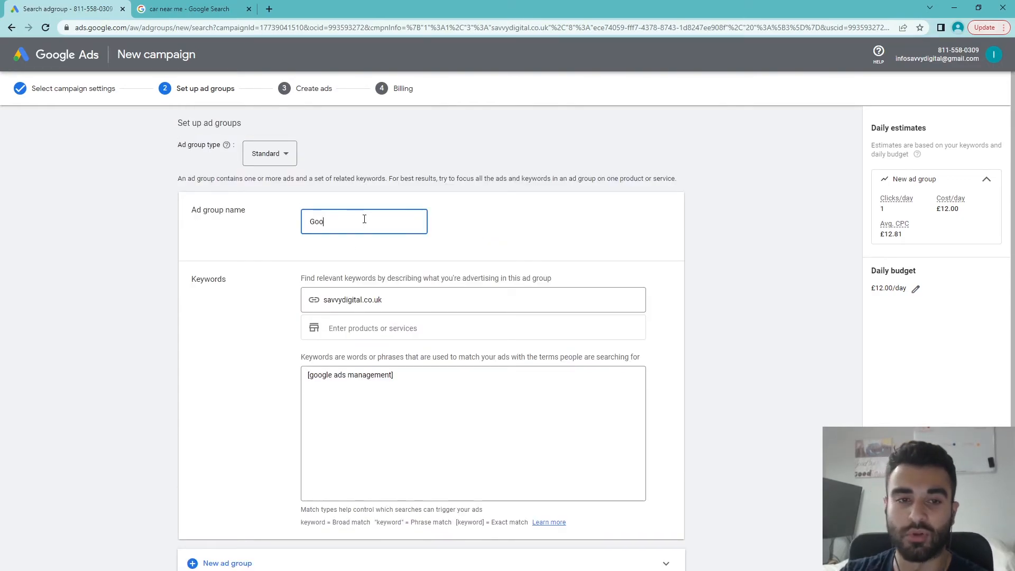
{"action": "type", "text": "gle aDS"}
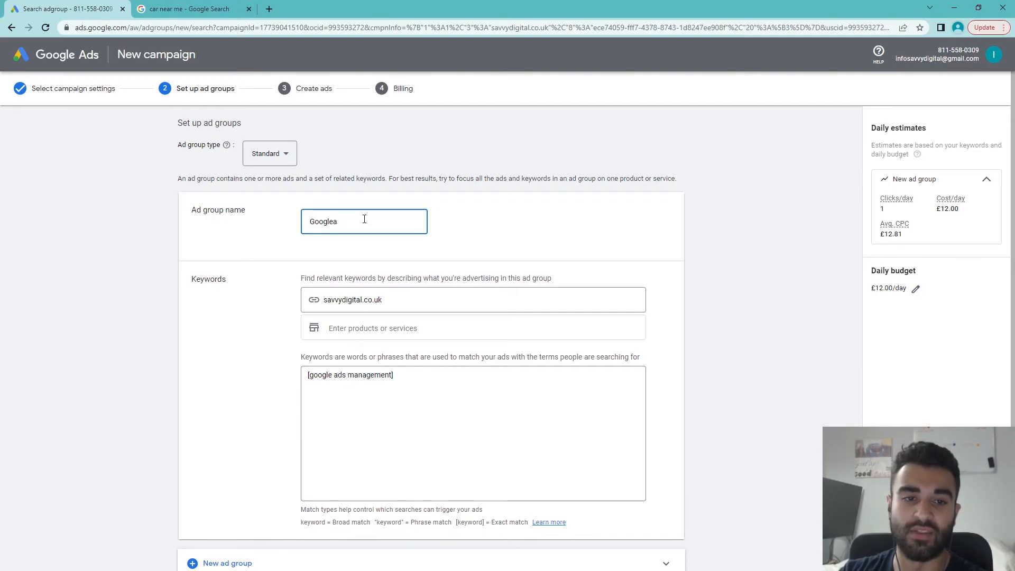
{"action": "left_click", "coordinate": [211, 252]}
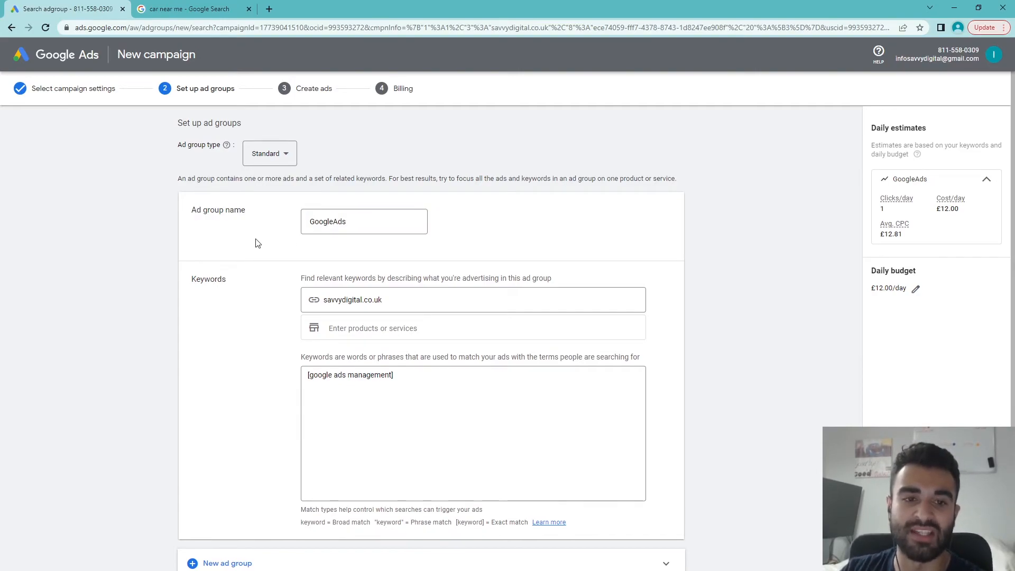
Save the ad group setup and continue to ad creation
{"action": "scroll", "coordinate": [264, 254], "scroll_direction": "down", "scroll_amount": 2}
{"action": "left_click", "coordinate": [391, 271]}
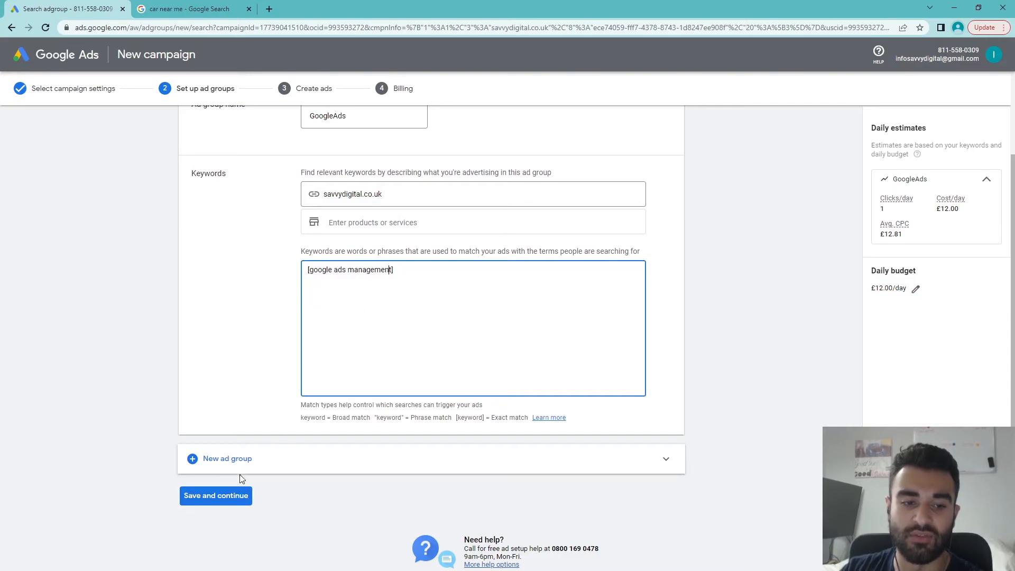
{"action": "scroll", "coordinate": [250, 477], "scroll_direction": "down", "scroll_amount": 1}
{"action": "left_click", "coordinate": [220, 470]}
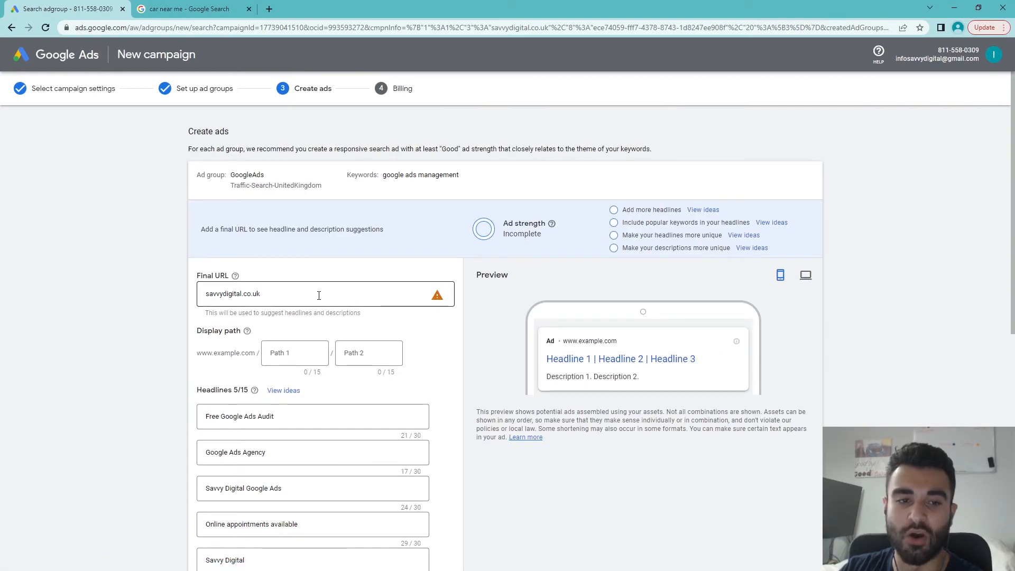
Review the new ad's final URL, the ad group it belongs to and its keyword
{"action": "left_click_drag", "start_coordinate": [320, 295], "coordinate": [36, 280]}
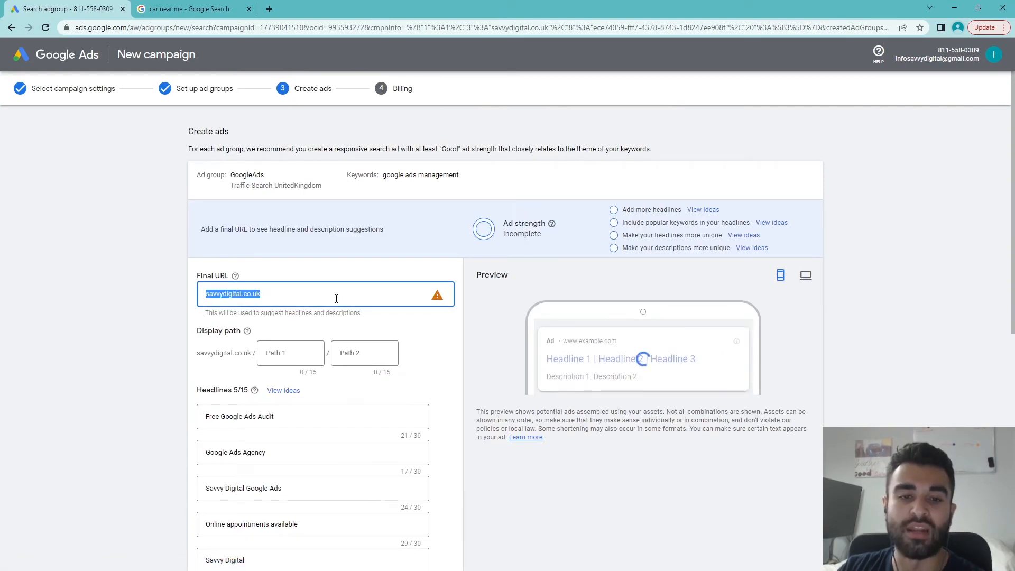
{"action": "left_click", "coordinate": [434, 338]}
{"action": "left_click_drag", "start_coordinate": [282, 300], "coordinate": [170, 317]}
{"action": "left_click", "coordinate": [170, 319]}
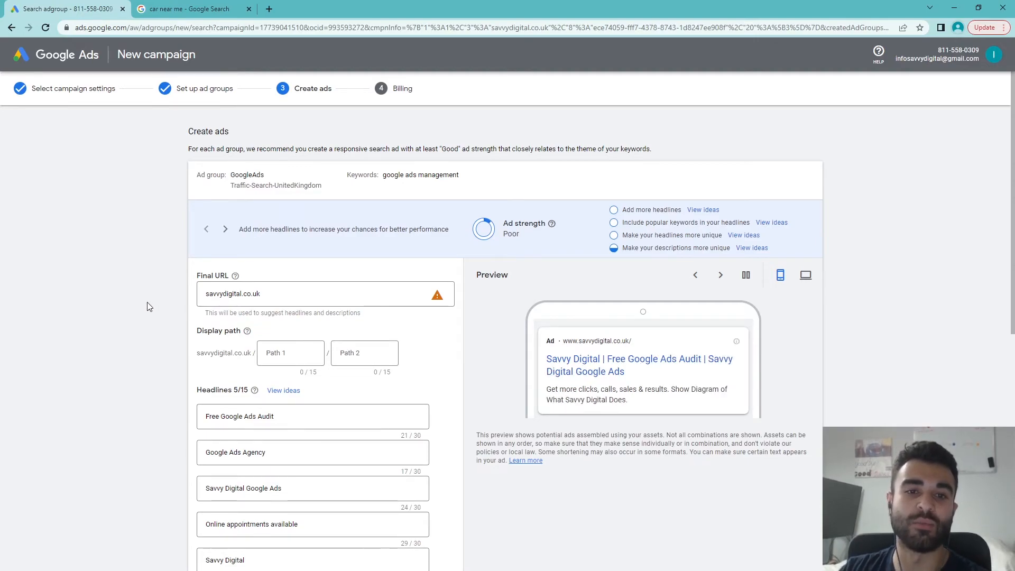
{"action": "left_click_drag", "start_coordinate": [192, 117], "coordinate": [328, 186]}
{"action": "left_click", "coordinate": [475, 178]}
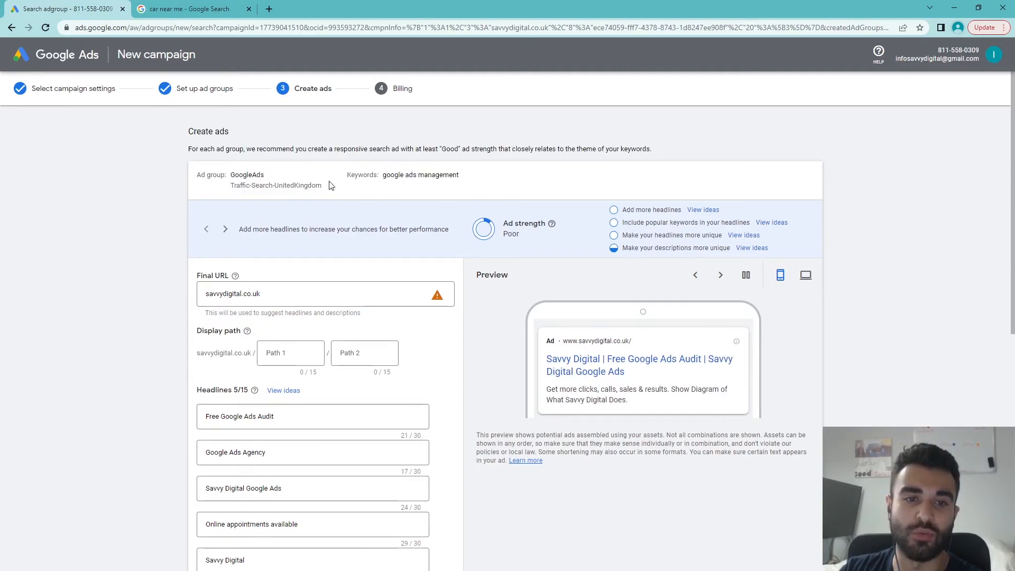
{"action": "left_click_drag", "start_coordinate": [186, 126], "coordinate": [492, 170]}
{"action": "left_click", "coordinate": [552, 203]}
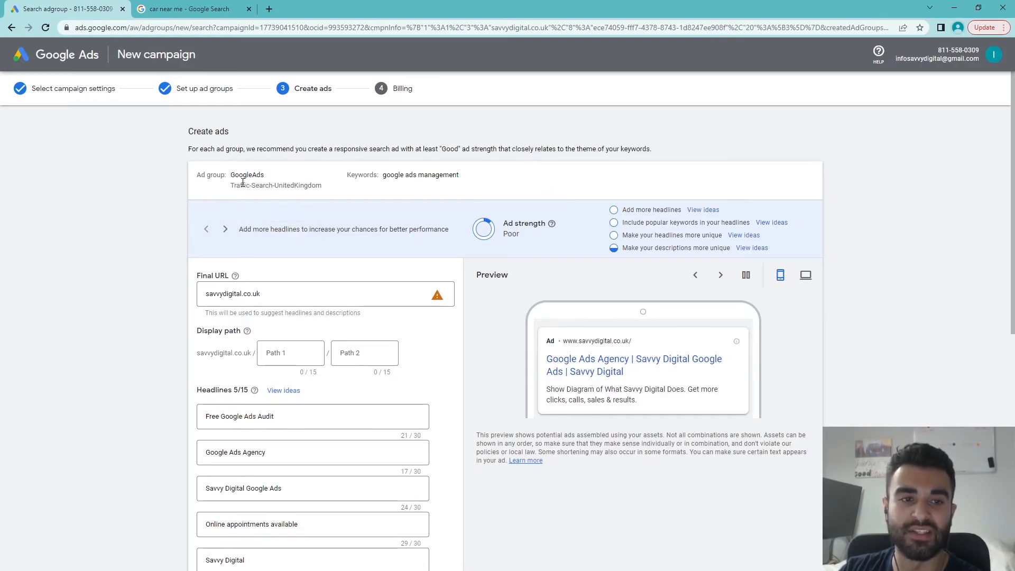
{"action": "left_click_drag", "start_coordinate": [197, 175], "coordinate": [300, 178]}
{"action": "left_click", "coordinate": [486, 190]}
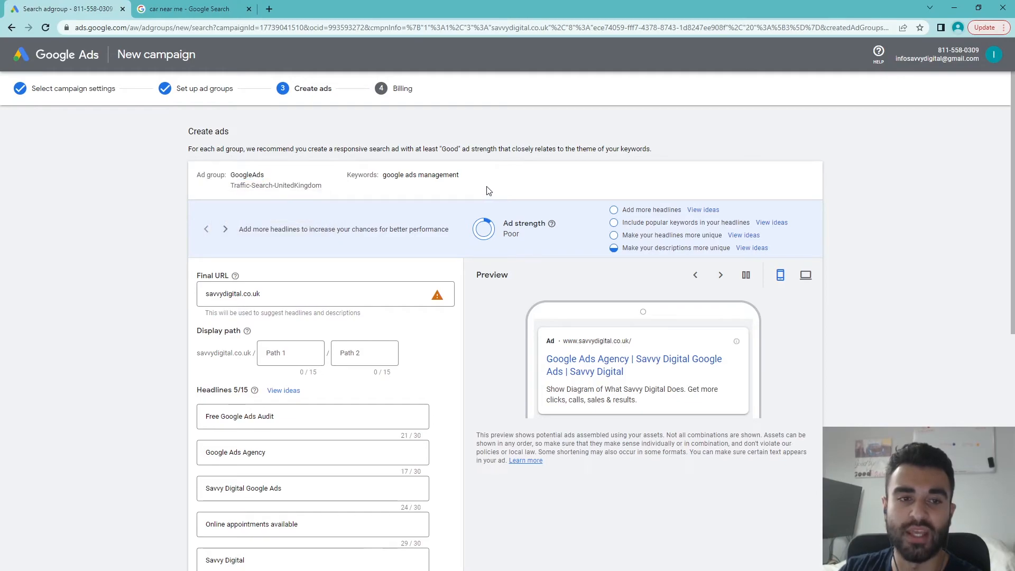
{"action": "left_click_drag", "start_coordinate": [488, 191], "coordinate": [394, 188]}
{"action": "left_click", "coordinate": [455, 196]}
Examine the ad strength rating and the suggestions for improving headlines and descriptions
{"action": "left_click_drag", "start_coordinate": [505, 234], "coordinate": [941, 243]}
{"action": "left_click", "coordinate": [840, 253]}
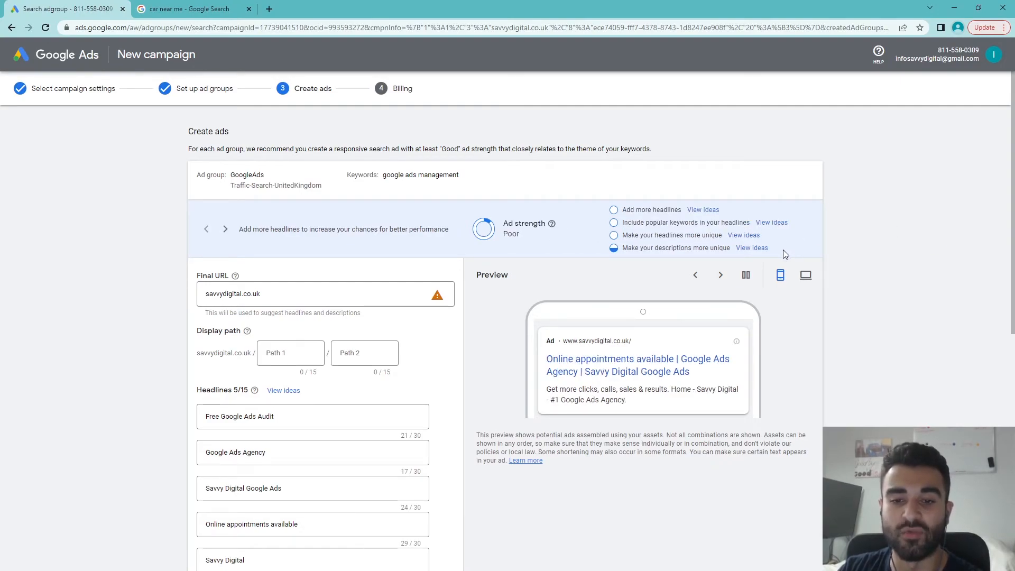
{"action": "left_click_drag", "start_coordinate": [472, 224], "coordinate": [549, 231]}
{"action": "left_click", "coordinate": [550, 233]}
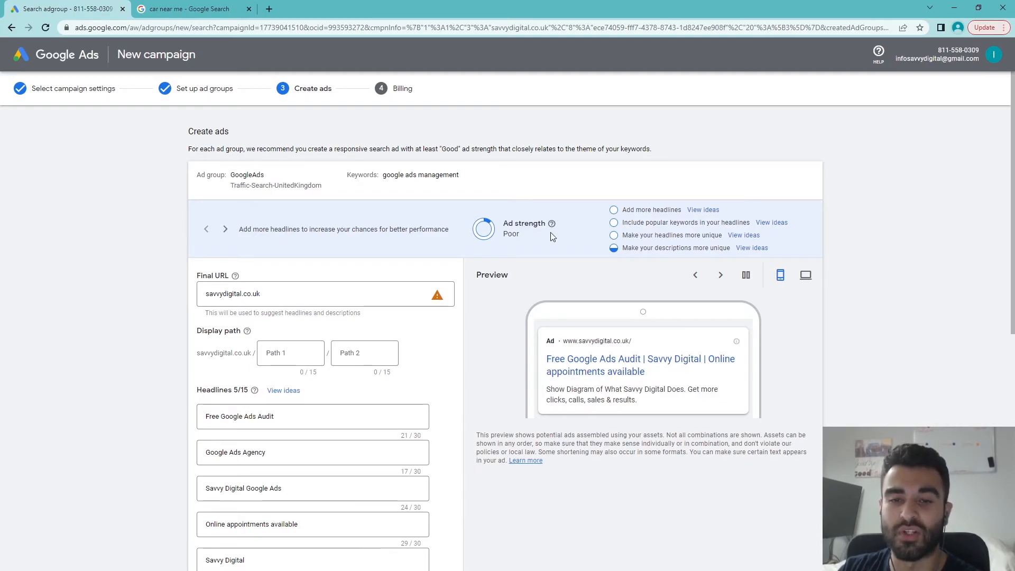
{"action": "left_click_drag", "start_coordinate": [550, 233], "coordinate": [505, 220]}
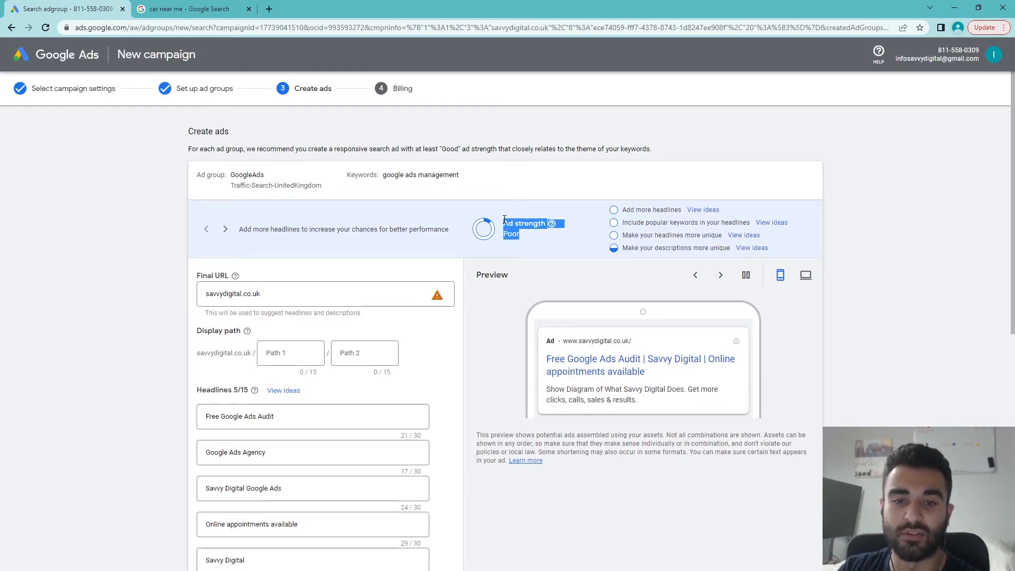
{"action": "left_click", "coordinate": [517, 235]}
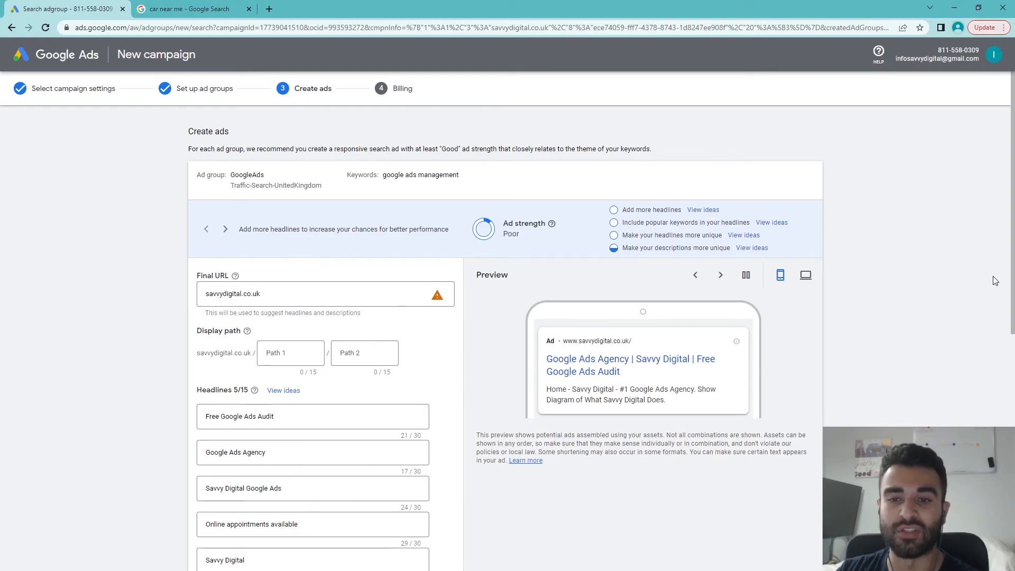
{"action": "double_click", "coordinate": [712, 235]}
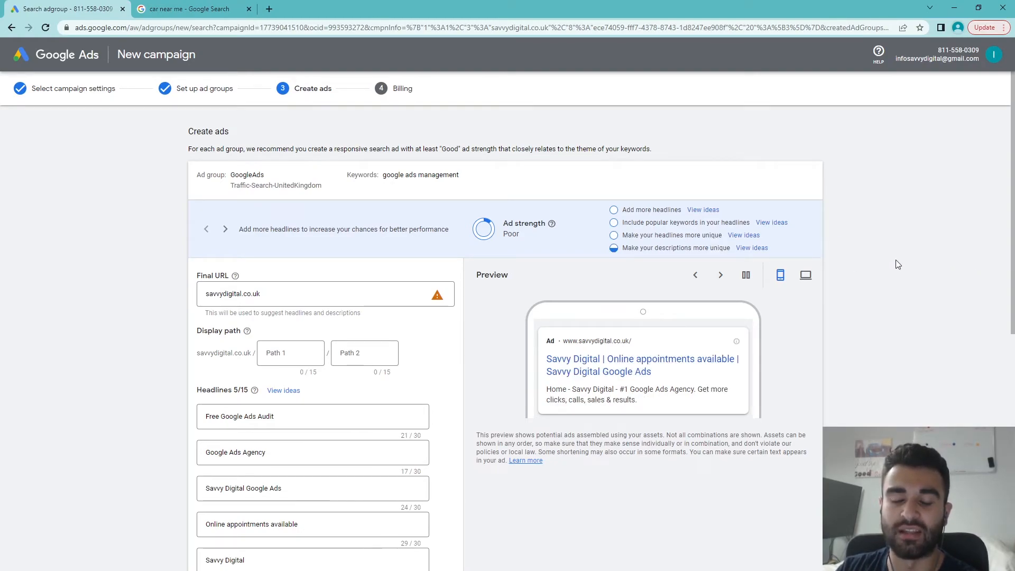
{"action": "left_click_drag", "start_coordinate": [532, 243], "coordinate": [558, 245]}
{"action": "left_click", "coordinate": [551, 245]}
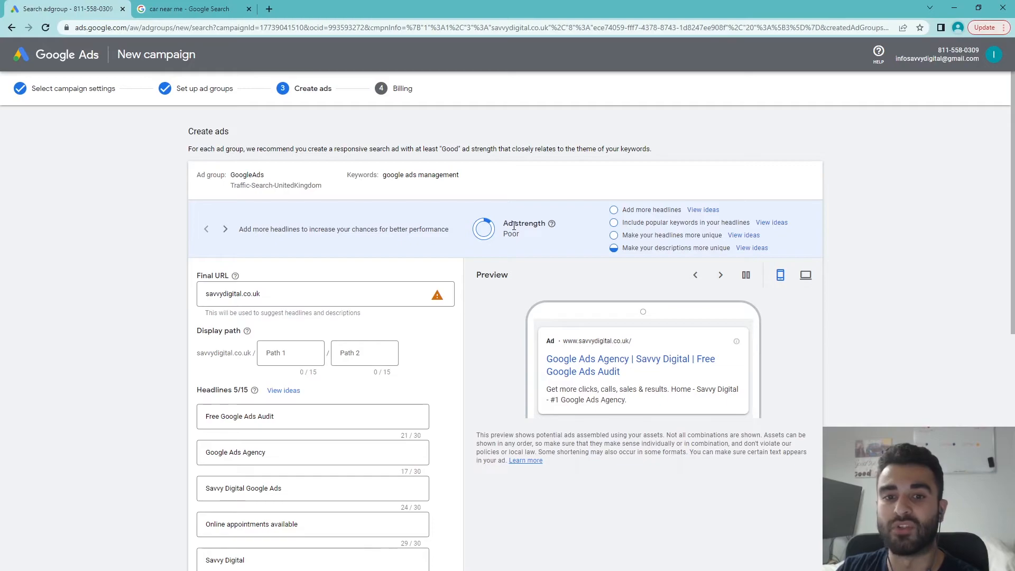
{"action": "left_click_drag", "start_coordinate": [532, 237], "coordinate": [430, 229]}
{"action": "left_click", "coordinate": [906, 254]}
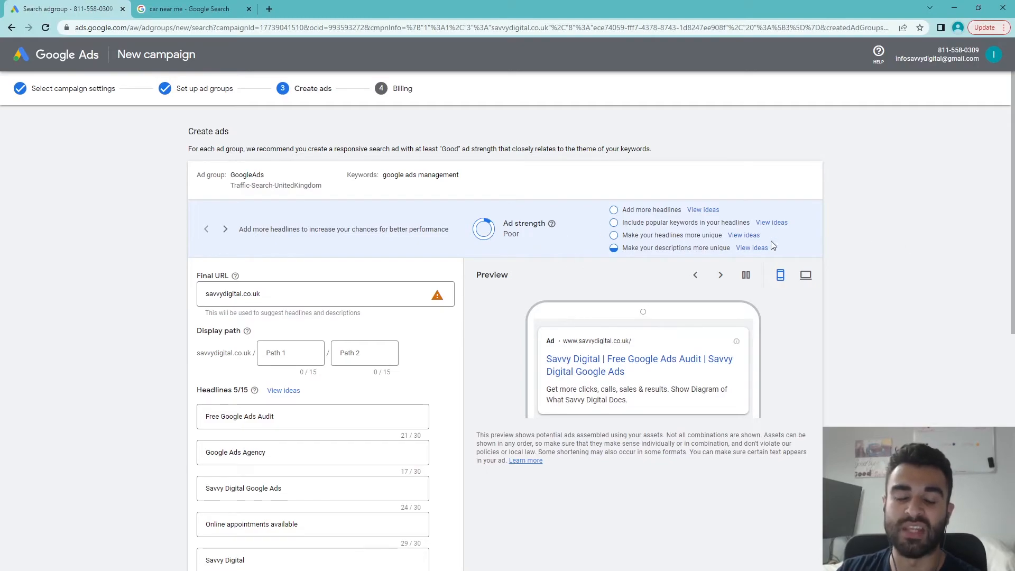
{"action": "left_click_drag", "start_coordinate": [528, 240], "coordinate": [505, 233]}
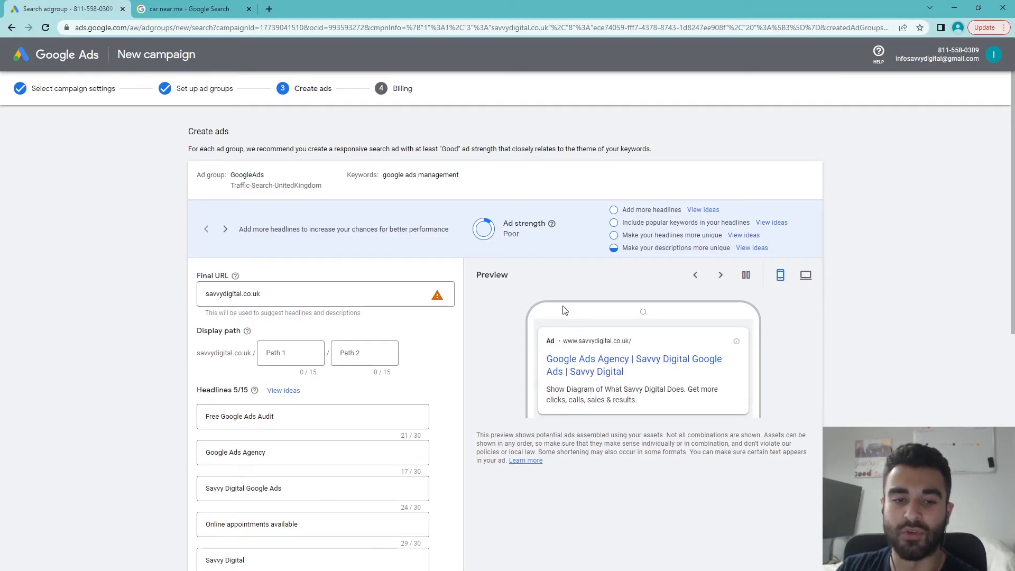
Extend the ad's final URL with /services so it reads savvydigital.co.uk/services
{"action": "triple_click", "coordinate": [329, 293]}
{"action": "left_click", "coordinate": [172, 318]}
{"action": "triple_click", "coordinate": [287, 297]}
{"action": "left_click", "coordinate": [239, 333]}
{"action": "left_click", "coordinate": [272, 296]}
{"action": "left_click_drag", "start_coordinate": [272, 299], "coordinate": [194, 312]}
{"action": "left_click_drag", "start_coordinate": [261, 295], "coordinate": [120, 294]}
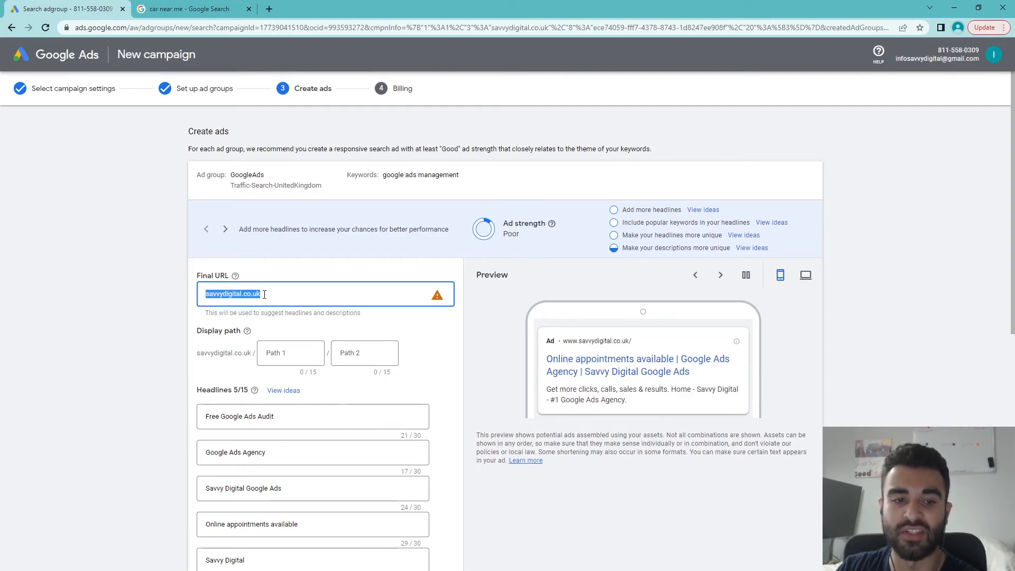
{"action": "left_click", "coordinate": [105, 316]}
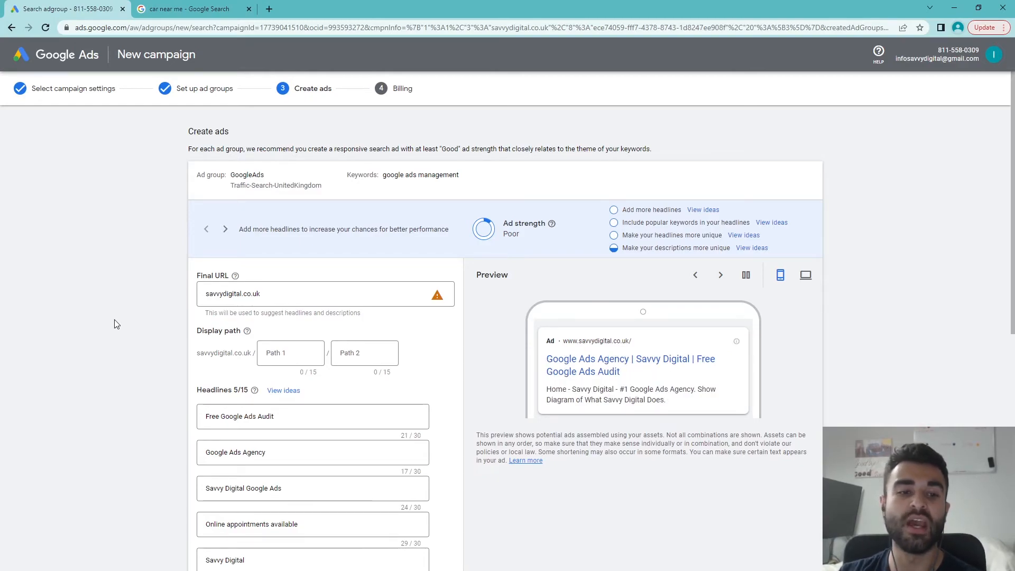
{"action": "left_click", "coordinate": [291, 296]}
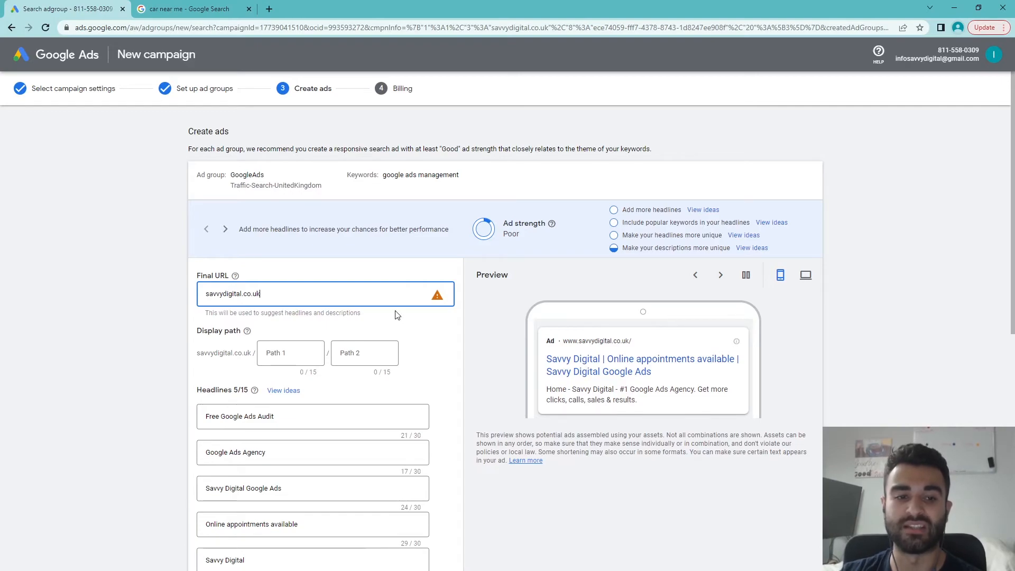
{"action": "type", "text": "/services"}
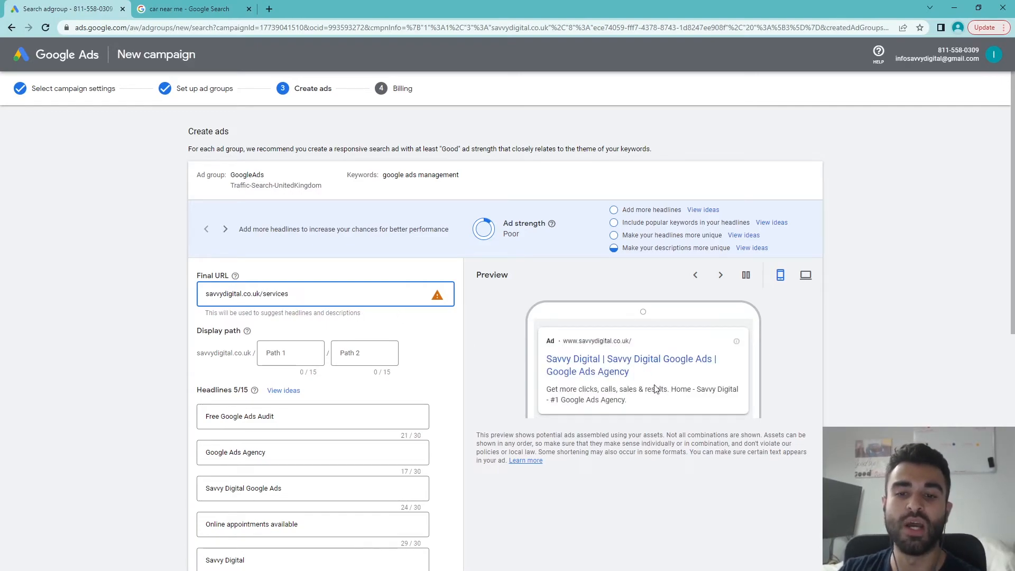
{"action": "left_click", "coordinate": [881, 401]}
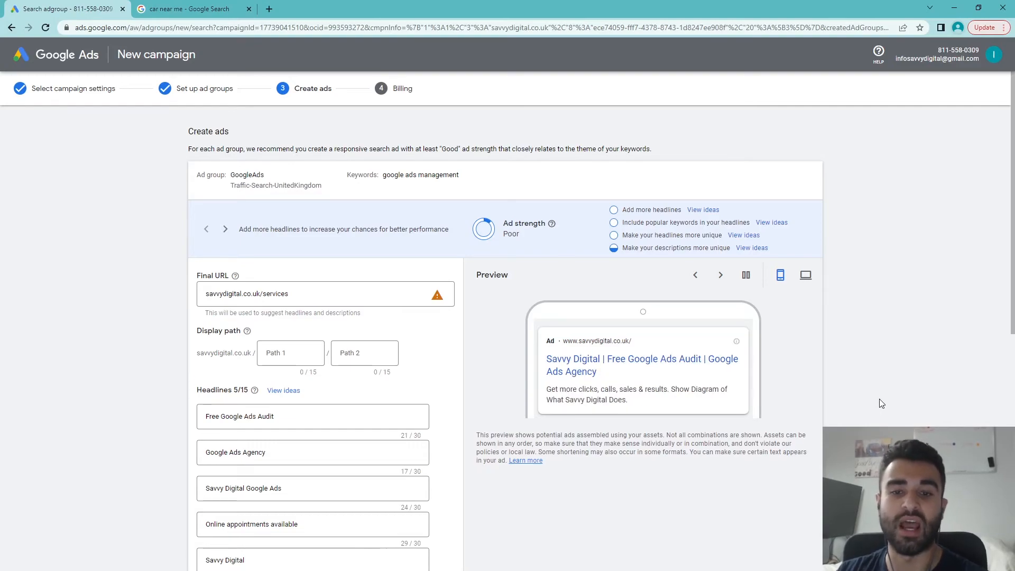
{"action": "left_click", "coordinate": [317, 297]}
{"action": "left_click", "coordinate": [929, 380]}
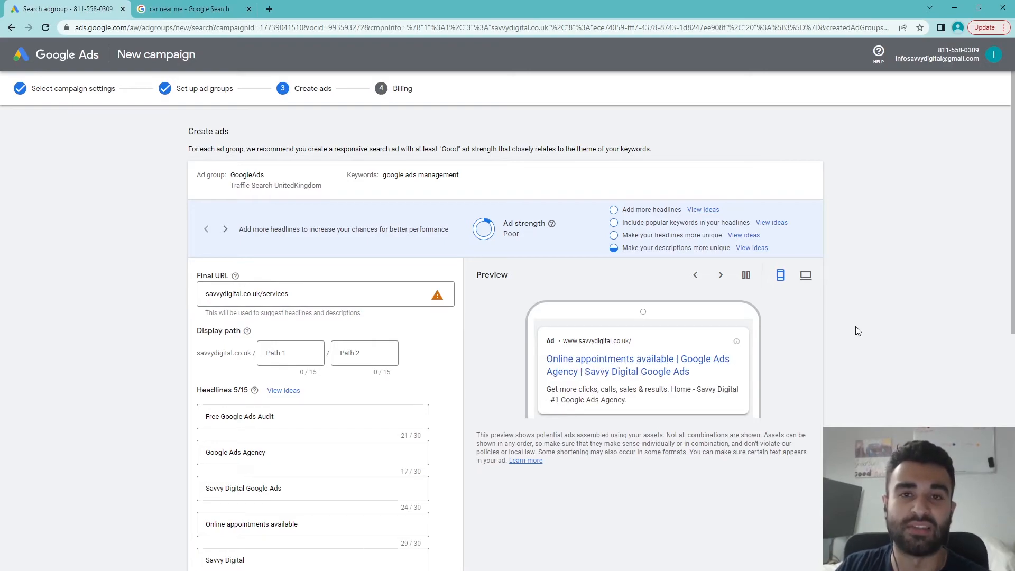
Set the ad's display path to google-ads and management, and check the displayed URL in the ad preview
{"action": "left_click", "coordinate": [294, 353]}
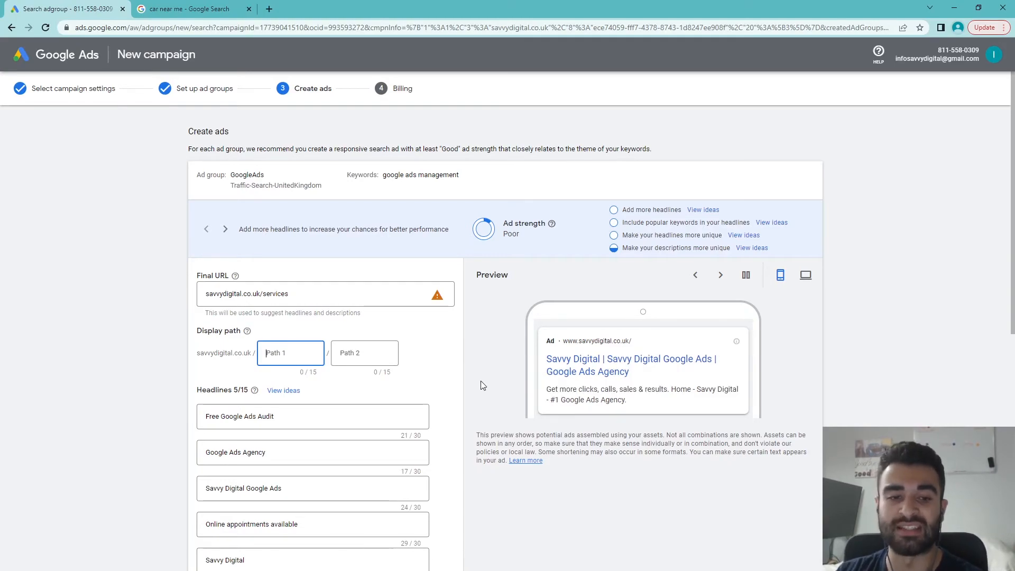
{"action": "scroll", "coordinate": [252, 332], "scroll_direction": "down", "scroll_amount": 2}
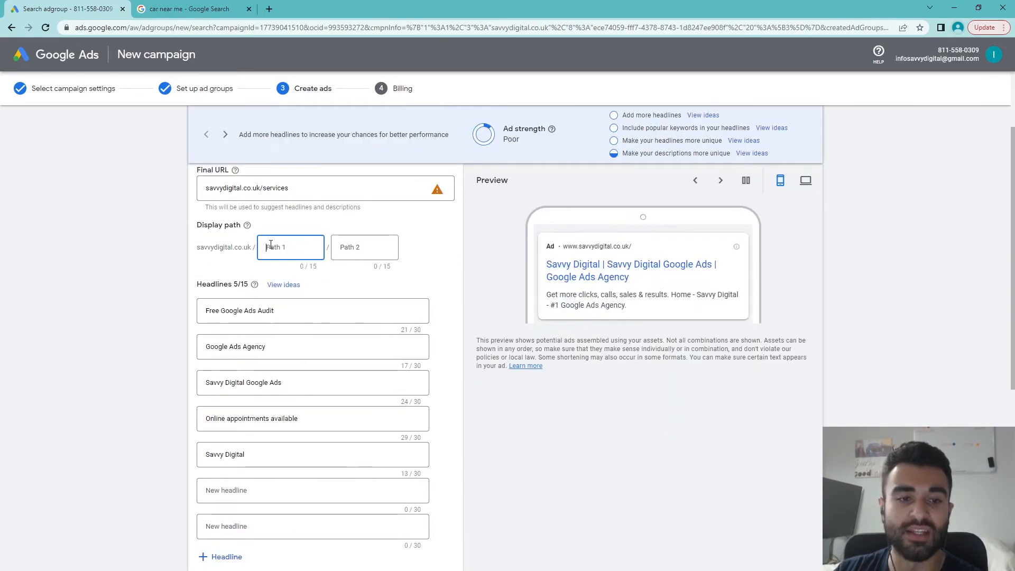
{"action": "left_click_drag", "start_coordinate": [631, 247], "coordinate": [558, 246]}
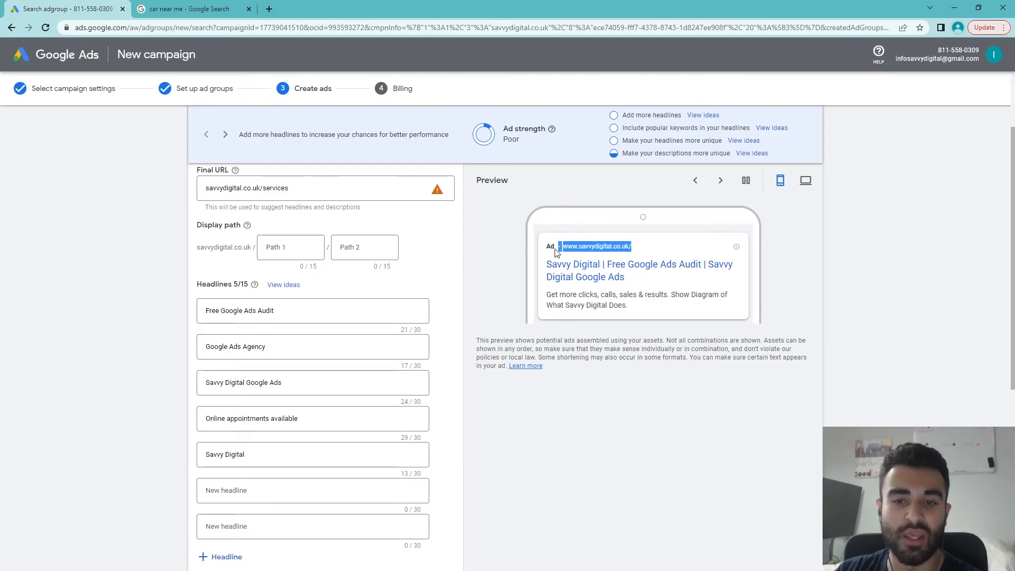
{"action": "left_click", "coordinate": [552, 254]}
{"action": "left_click", "coordinate": [288, 249]}
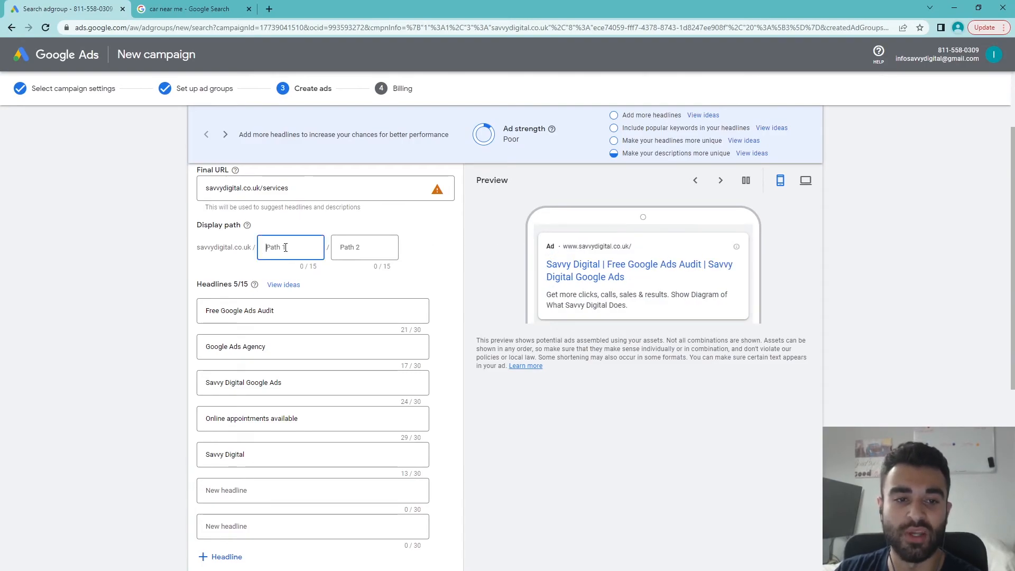
{"action": "type", "text": "goods"}
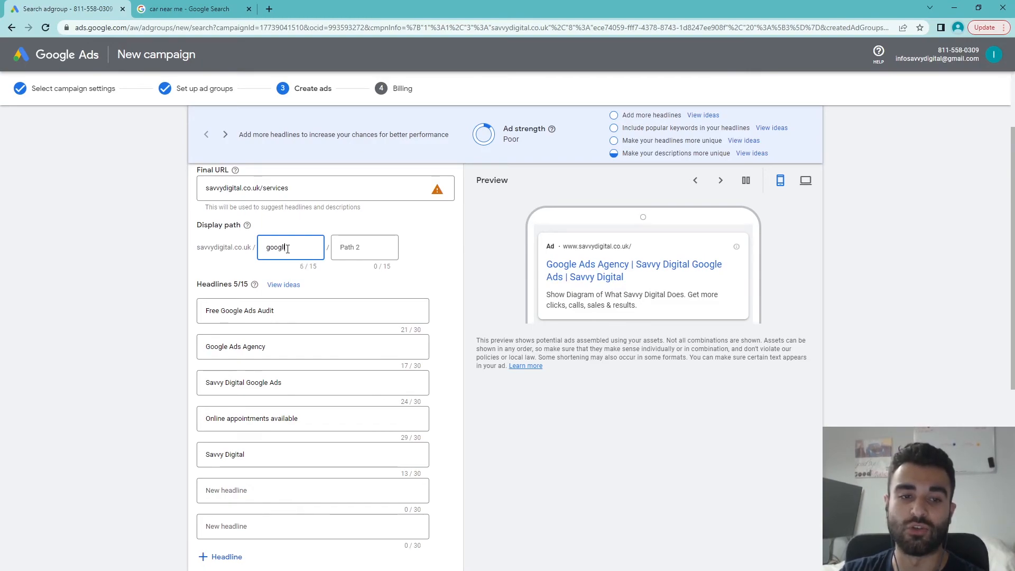
{"action": "type", "text": "ads"}
{"action": "left_click", "coordinate": [368, 253]}
{"action": "type", "text": "management"}
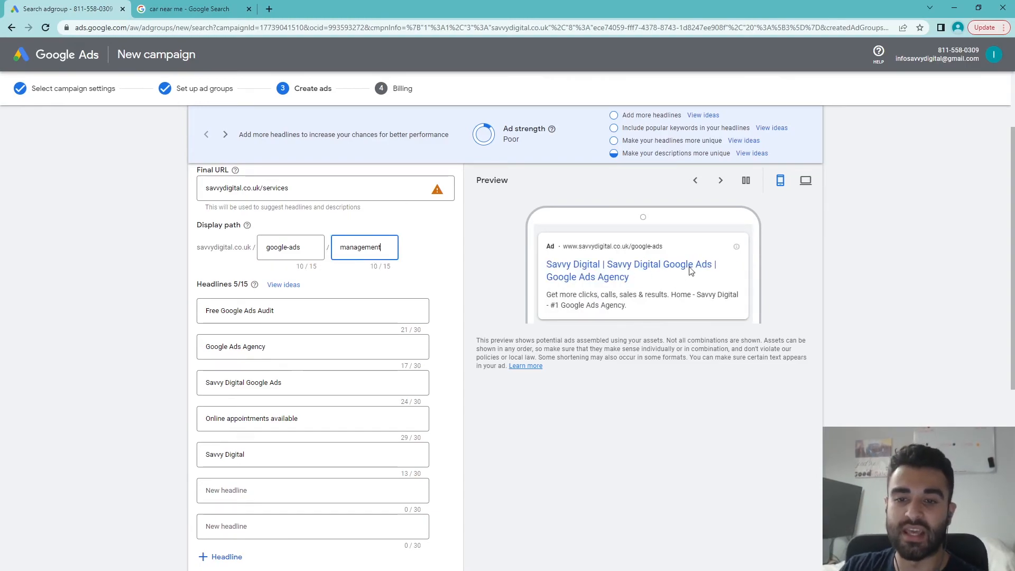
{"action": "left_click", "coordinate": [696, 252]}
{"action": "left_click_drag", "start_coordinate": [710, 247], "coordinate": [601, 255]}
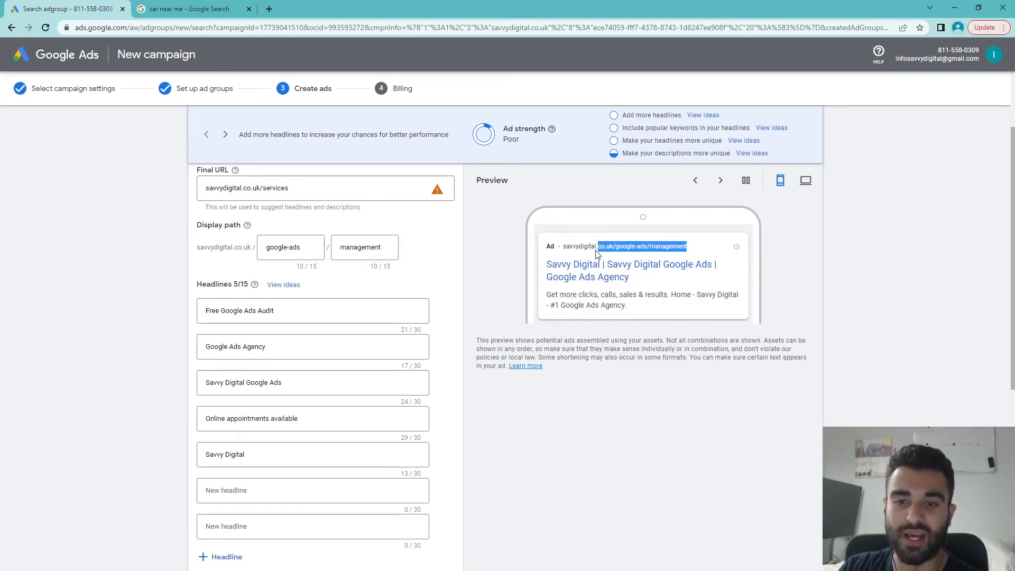
Examine the full display URL line of the ad in the mobile preview
{"action": "left_click", "coordinate": [849, 269]}
{"action": "left_click_drag", "start_coordinate": [690, 250], "coordinate": [550, 250]}
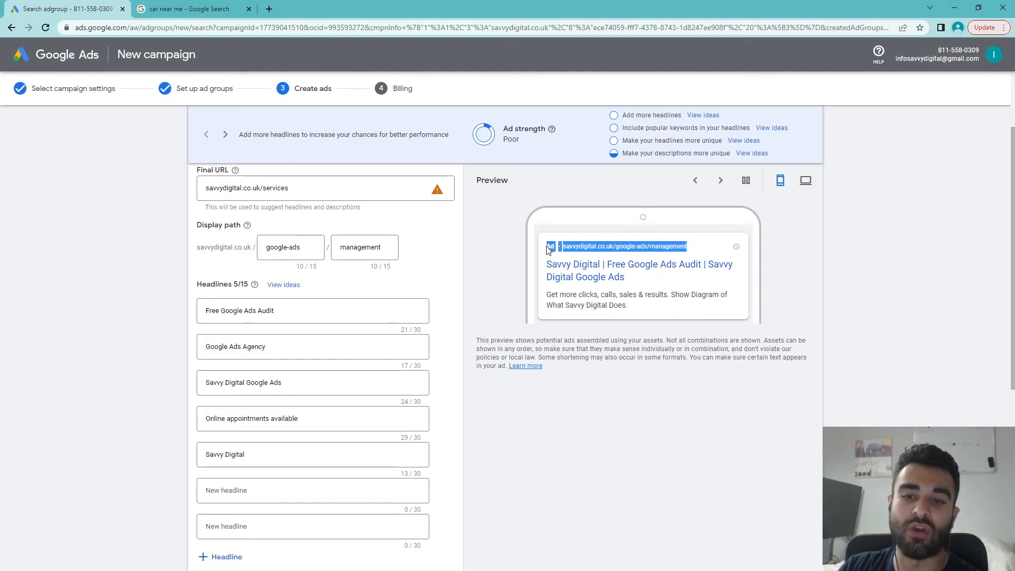
{"action": "left_click", "coordinate": [806, 280]}
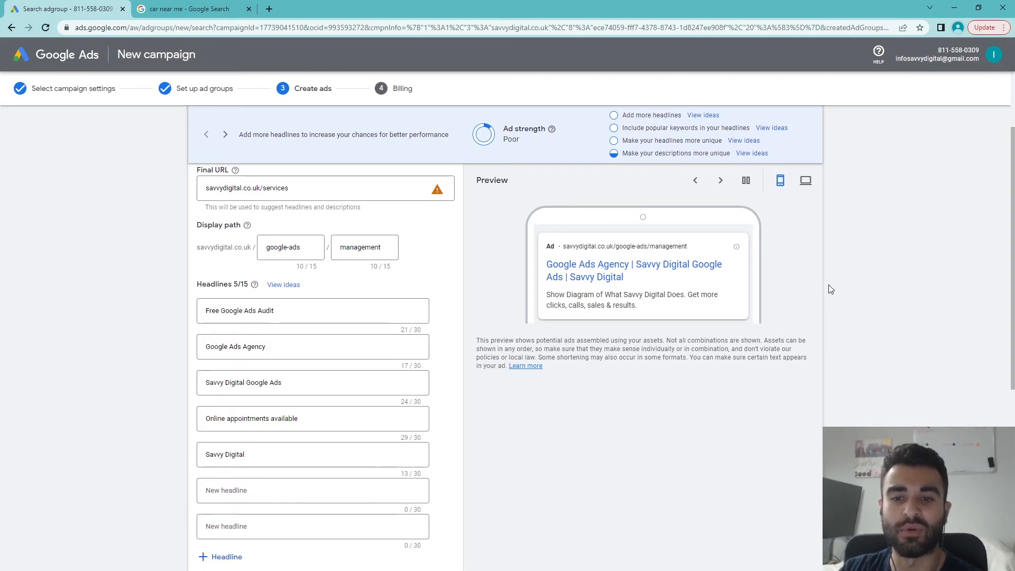
{"action": "left_click_drag", "start_coordinate": [705, 253], "coordinate": [533, 246]}
{"action": "left_click", "coordinate": [855, 290]}
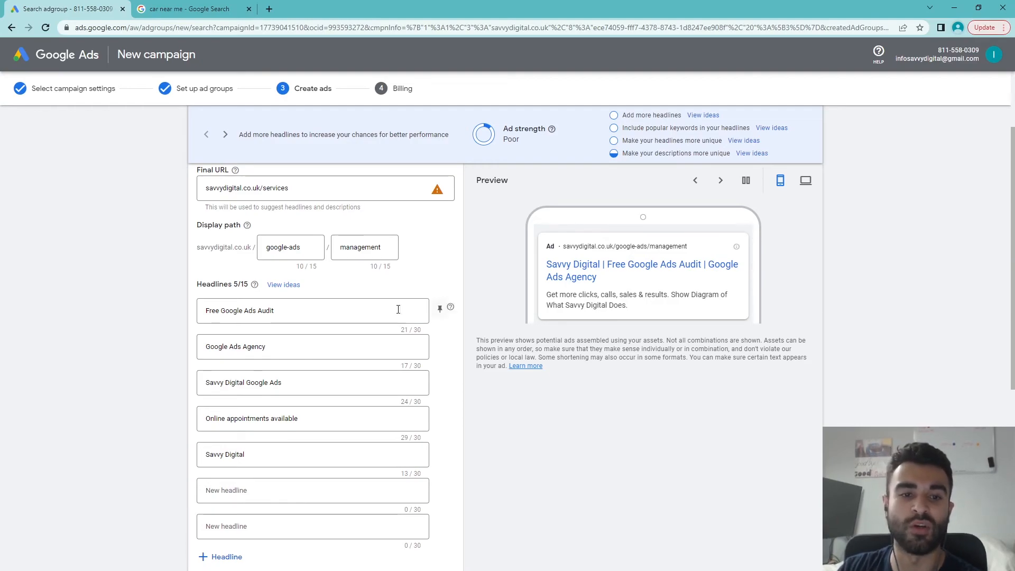
Review the Free Google Ads Audit and Google Ads Agency headlines against the ad group's keyword and the ad preview
{"action": "scroll", "coordinate": [291, 296], "scroll_direction": "down", "scroll_amount": 1}
{"action": "left_click_drag", "start_coordinate": [301, 261], "coordinate": [113, 259]}
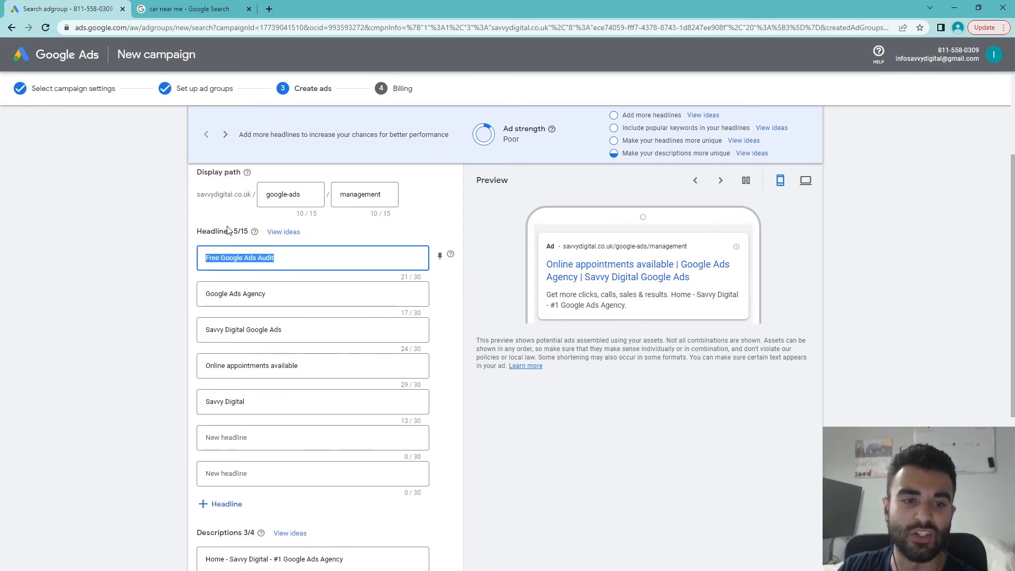
{"action": "scroll", "coordinate": [255, 242], "scroll_direction": "up", "scroll_amount": 3}
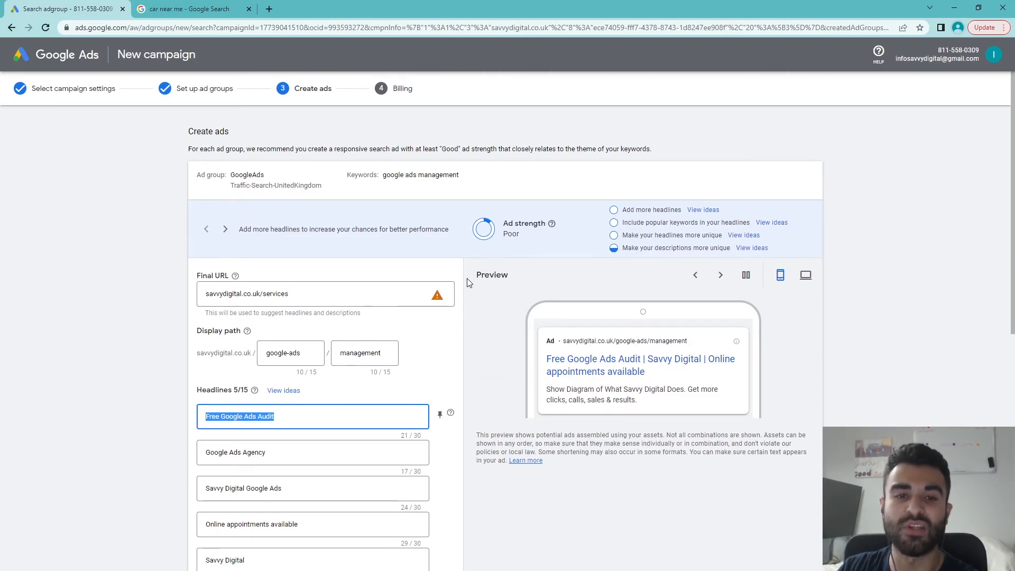
{"action": "left_click", "coordinate": [913, 338]}
{"action": "scroll", "coordinate": [913, 338], "scroll_direction": "down", "scroll_amount": 3}
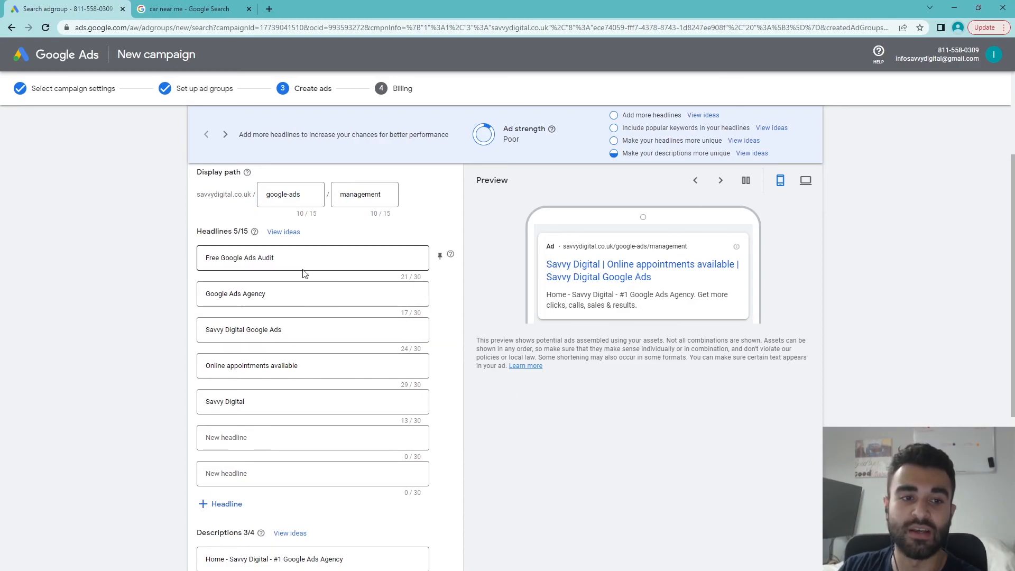
{"action": "left_click_drag", "start_coordinate": [271, 259], "coordinate": [155, 294]}
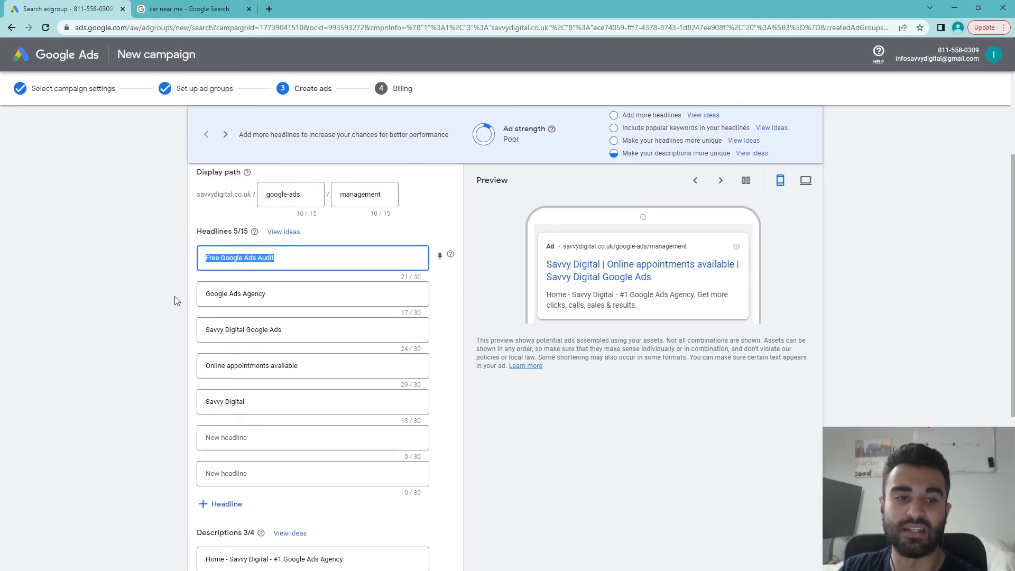
{"action": "left_click_drag", "start_coordinate": [323, 292], "coordinate": [172, 294]}
{"action": "left_click", "coordinate": [649, 425]}
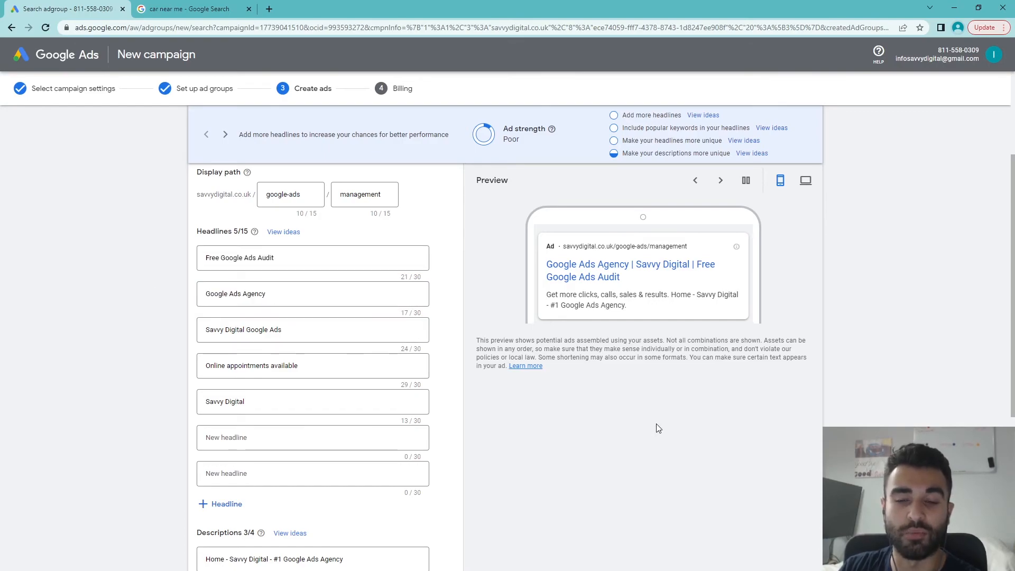
{"action": "scroll", "coordinate": [312, 288], "scroll_direction": "up", "scroll_amount": 2}
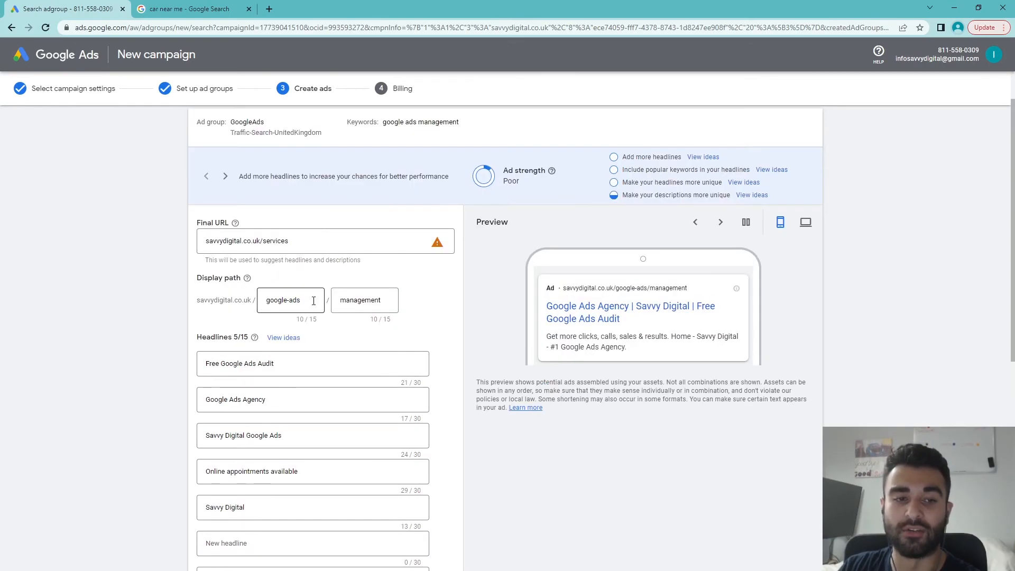
{"action": "scroll", "coordinate": [301, 378], "scroll_direction": "down", "scroll_amount": 1}
{"action": "left_click", "coordinate": [268, 309]}
{"action": "triple_click", "coordinate": [268, 309]}
{"action": "left_click", "coordinate": [271, 347]}
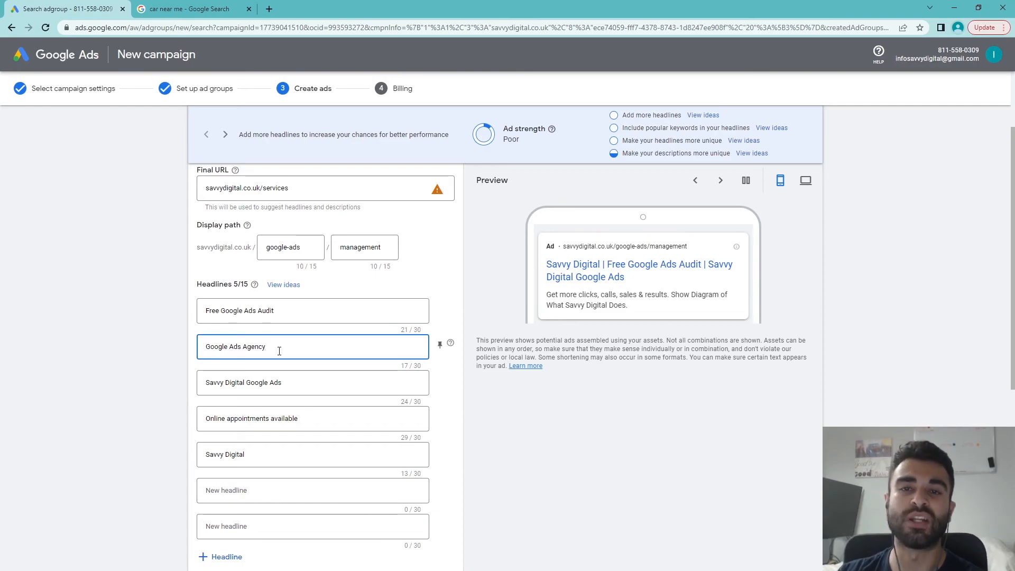
{"action": "left_click_drag", "start_coordinate": [283, 343], "coordinate": [343, 347]}
{"action": "left_click", "coordinate": [208, 351]}
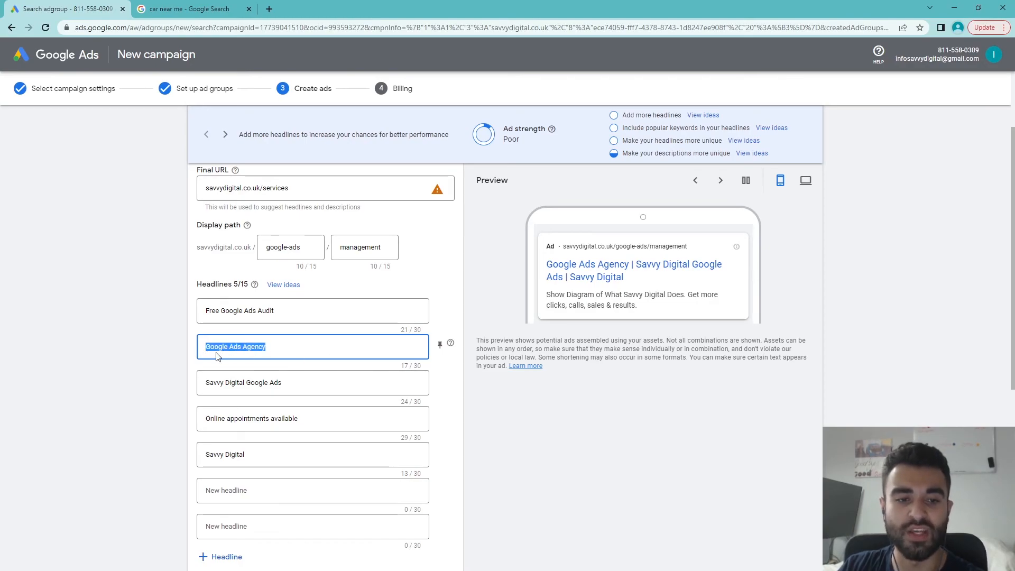
{"action": "left_click", "coordinate": [574, 446]}
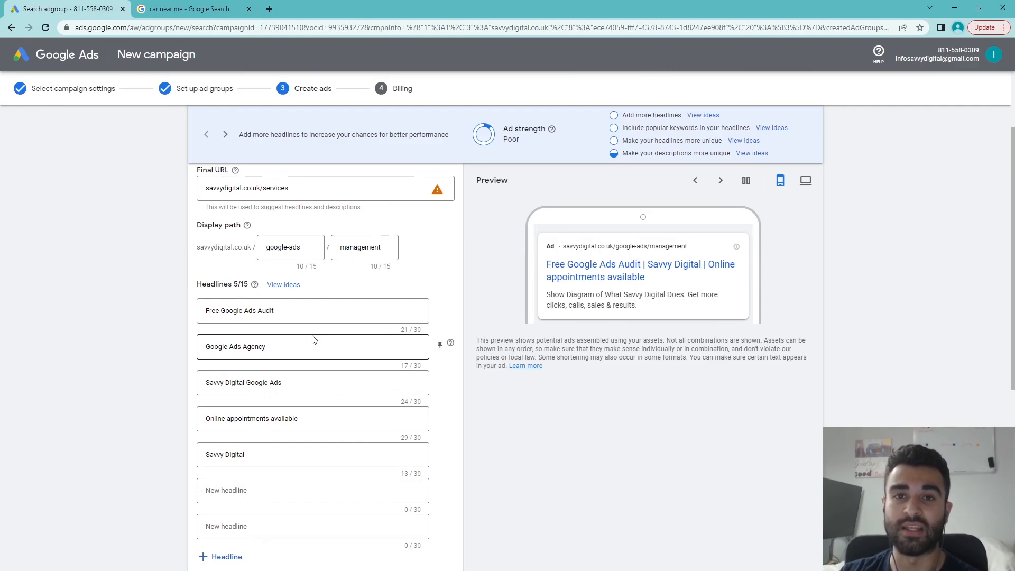
Switch to the Google results for "car near me" and examine how the sponsored ads' headlines are displayed
{"action": "left_click", "coordinate": [166, 7]}
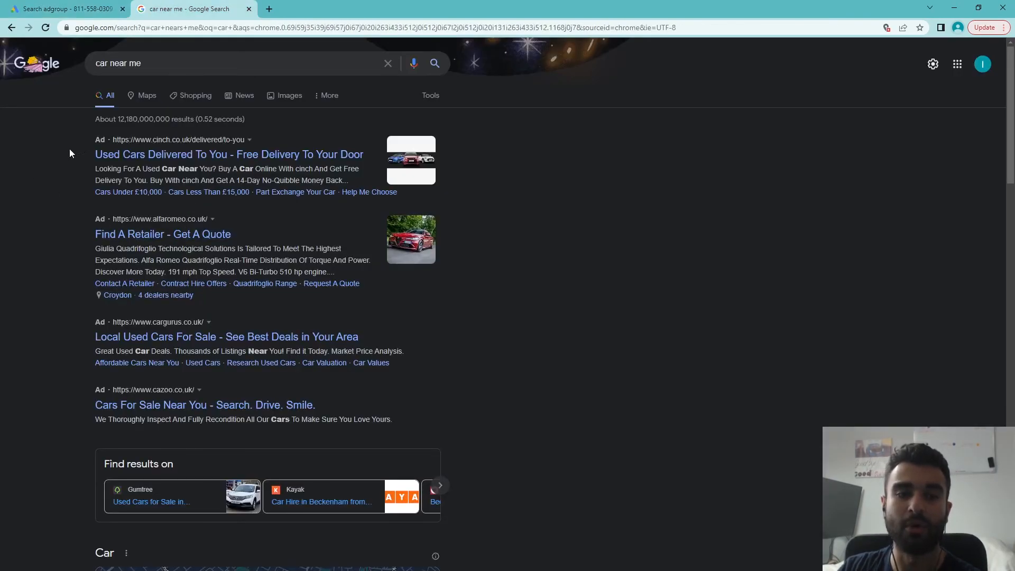
{"action": "left_click_drag", "start_coordinate": [83, 151], "coordinate": [525, 164]}
{"action": "left_click", "coordinate": [561, 199]}
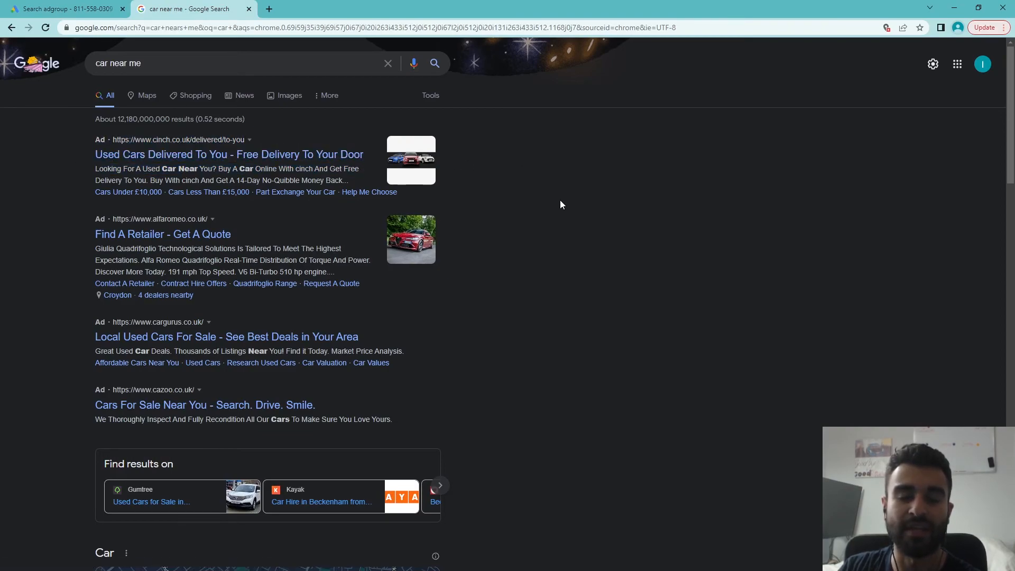
{"action": "left_click_drag", "start_coordinate": [486, 329], "coordinate": [74, 116]}
{"action": "left_click", "coordinate": [598, 258]}
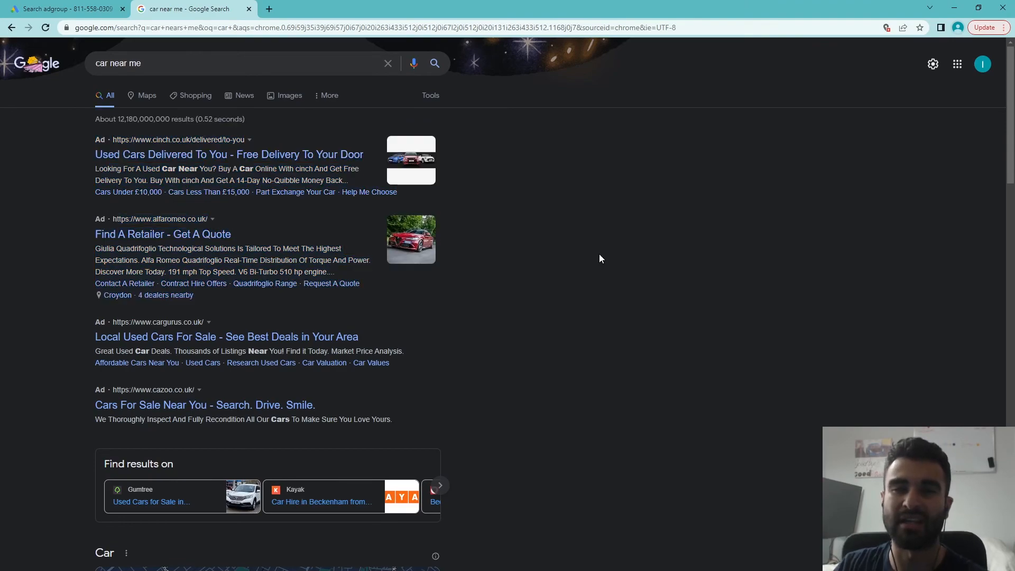
Return to the campaign's ad form and review its headlines, comparing Free Google Ads Audit with Savvy Digital
{"action": "left_click", "coordinate": [67, 8]}
{"action": "scroll", "coordinate": [350, 328], "scroll_direction": "down", "scroll_amount": 1}
{"action": "triple_click", "coordinate": [322, 256]}
{"action": "left_click", "coordinate": [585, 474]}
{"action": "scroll", "coordinate": [574, 442], "scroll_direction": "up", "scroll_amount": 3}
{"action": "scroll", "coordinate": [575, 441], "scroll_direction": "down", "scroll_amount": 3}
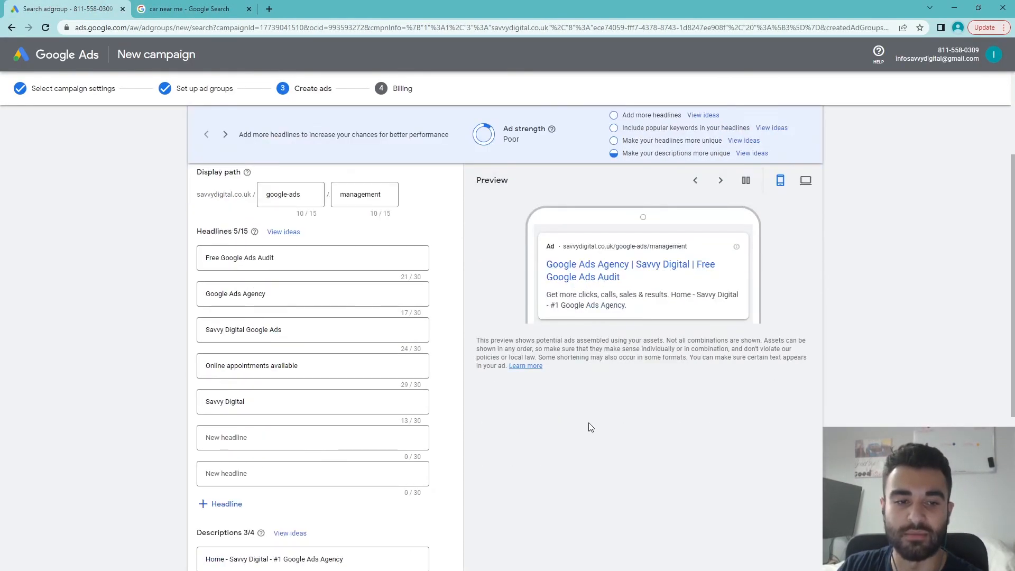
{"action": "triple_click", "coordinate": [301, 262]}
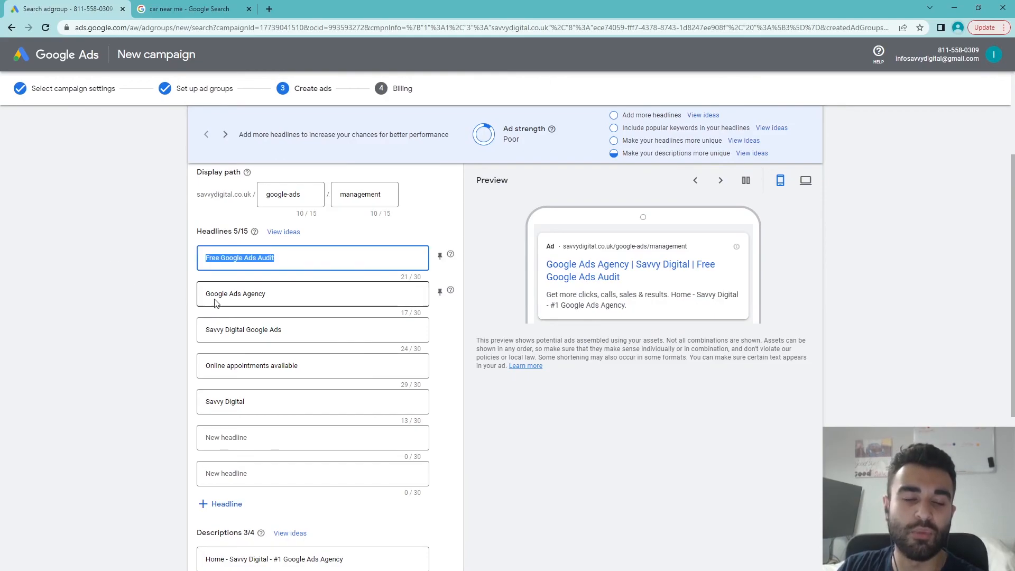
{"action": "left_click", "coordinate": [698, 445]}
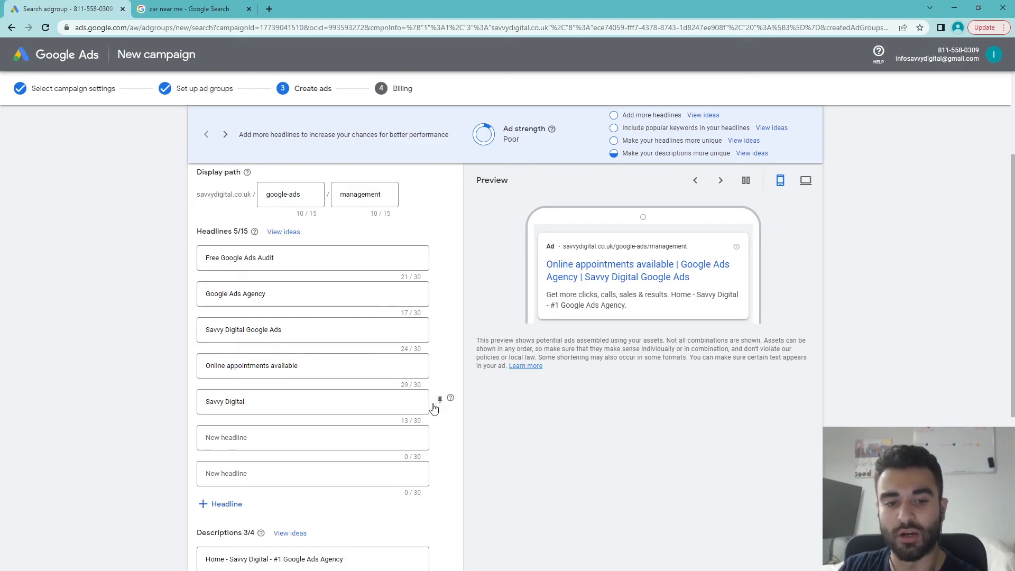
{"action": "scroll", "coordinate": [355, 403], "scroll_direction": "down", "scroll_amount": 1}
{"action": "left_click_drag", "start_coordinate": [205, 204], "coordinate": [274, 205]}
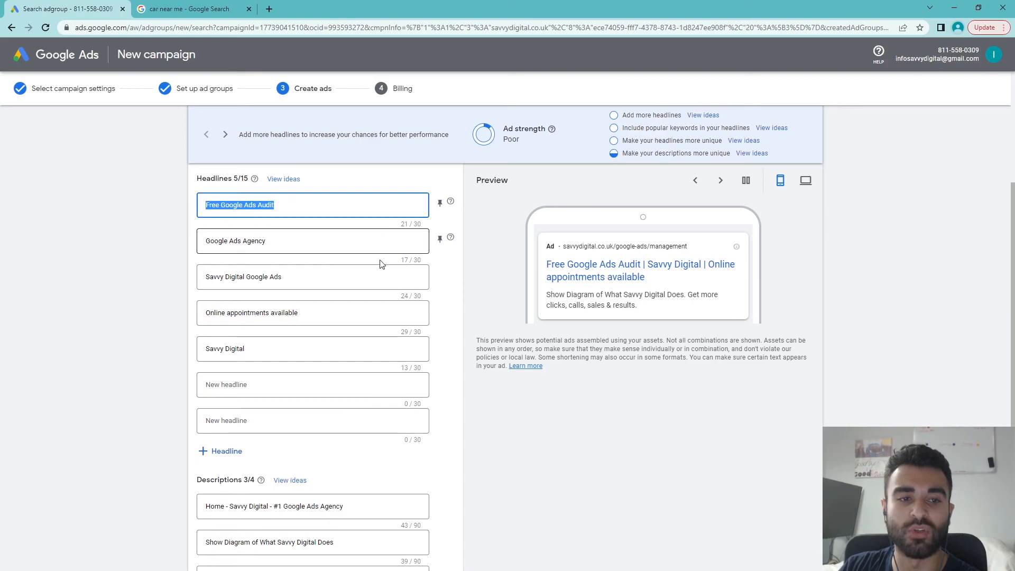
{"action": "left_click", "coordinate": [243, 348]}
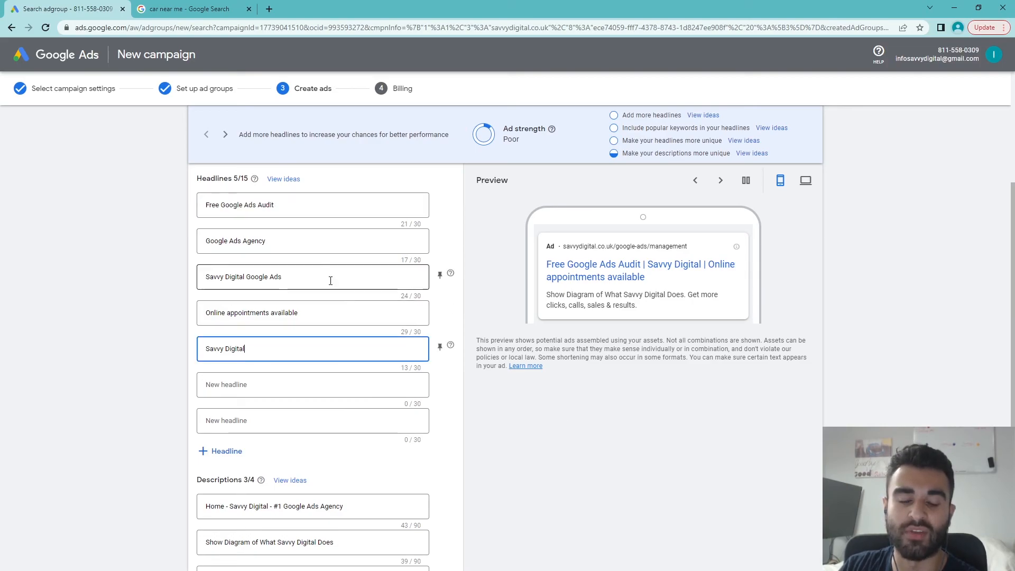
{"action": "triple_click", "coordinate": [297, 202]}
Remove the /services path from the ad's final URL so it reads savvydigital.co.uk
{"action": "scroll", "coordinate": [605, 446], "scroll_direction": "up", "scroll_amount": 4}
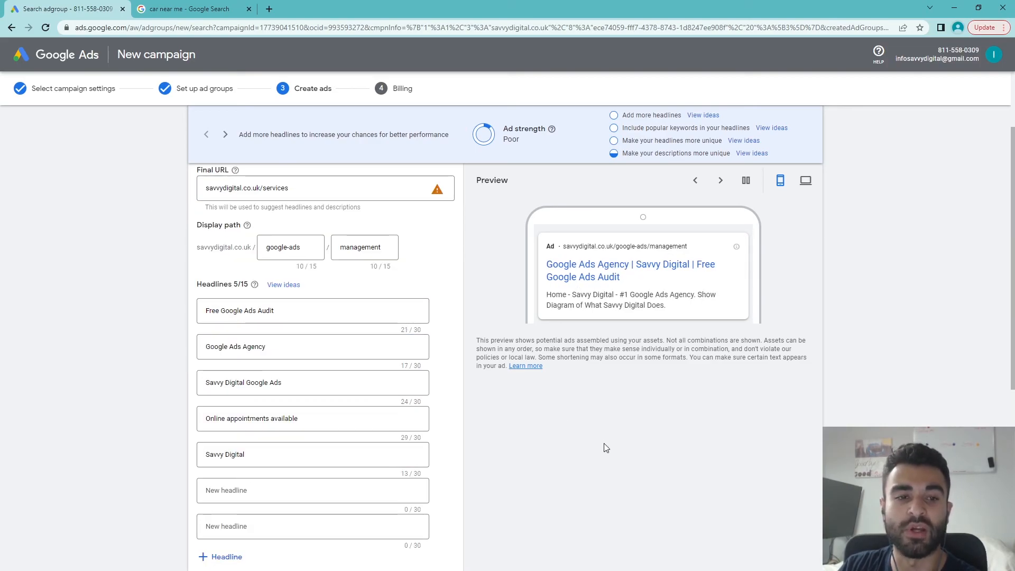
{"action": "scroll", "coordinate": [605, 444], "scroll_direction": "down", "scroll_amount": 1}
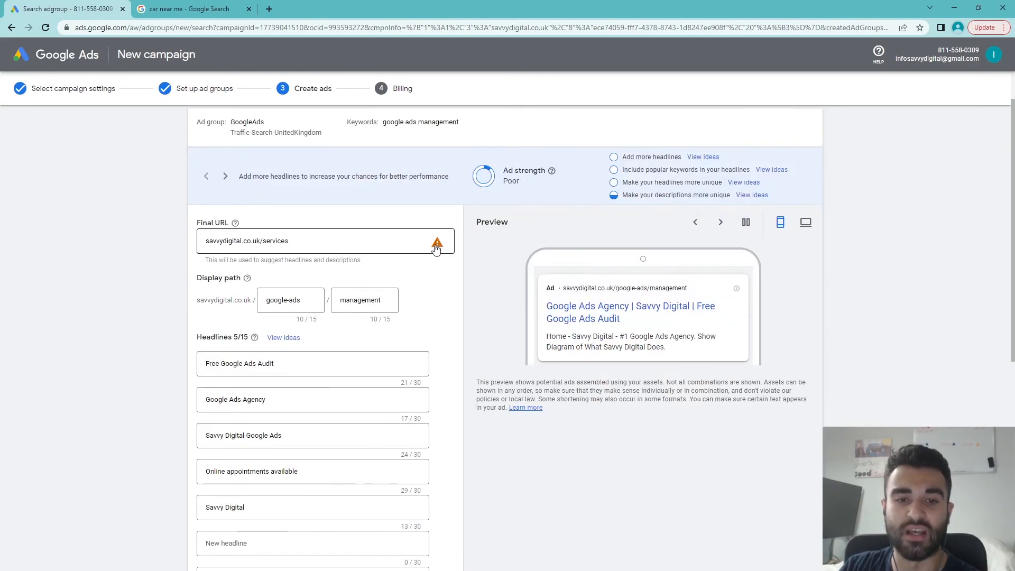
{"action": "left_click_drag", "start_coordinate": [298, 240], "coordinate": [267, 232]}
{"action": "key", "text": "BackSpace"}
{"action": "key", "text": "BackSpace"}
{"action": "key", "text": "BackSpace"}
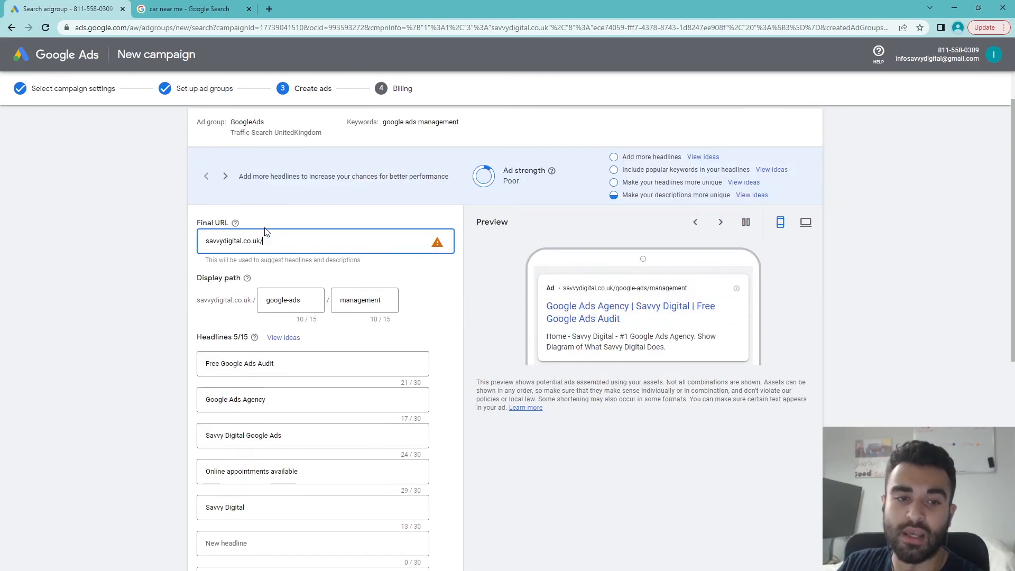
{"action": "left_click", "coordinate": [695, 493]}
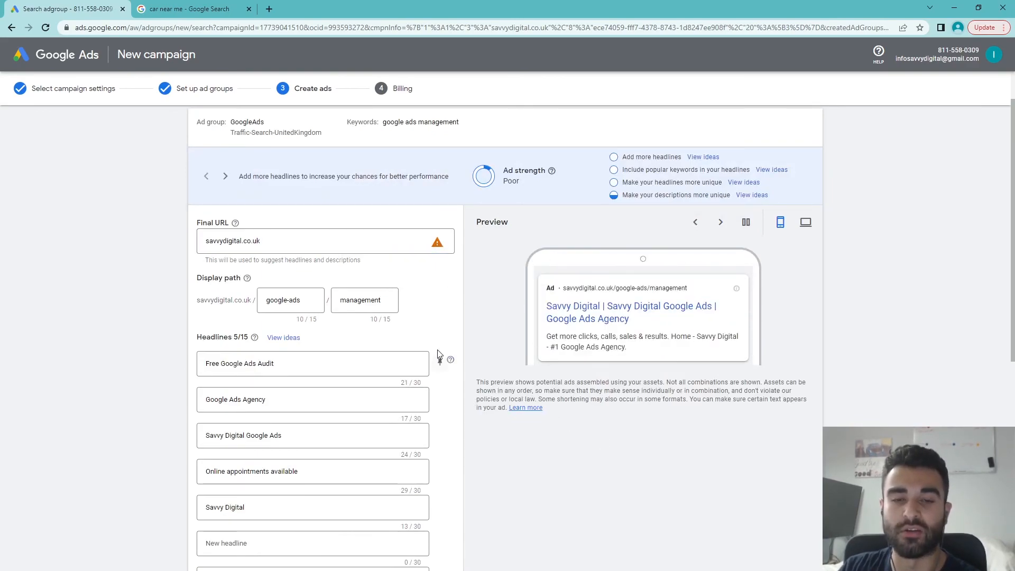
Pin the Free Google Ads Audit headline so it shows only in position 1
{"action": "scroll", "coordinate": [434, 354], "scroll_direction": "down", "scroll_amount": 3}
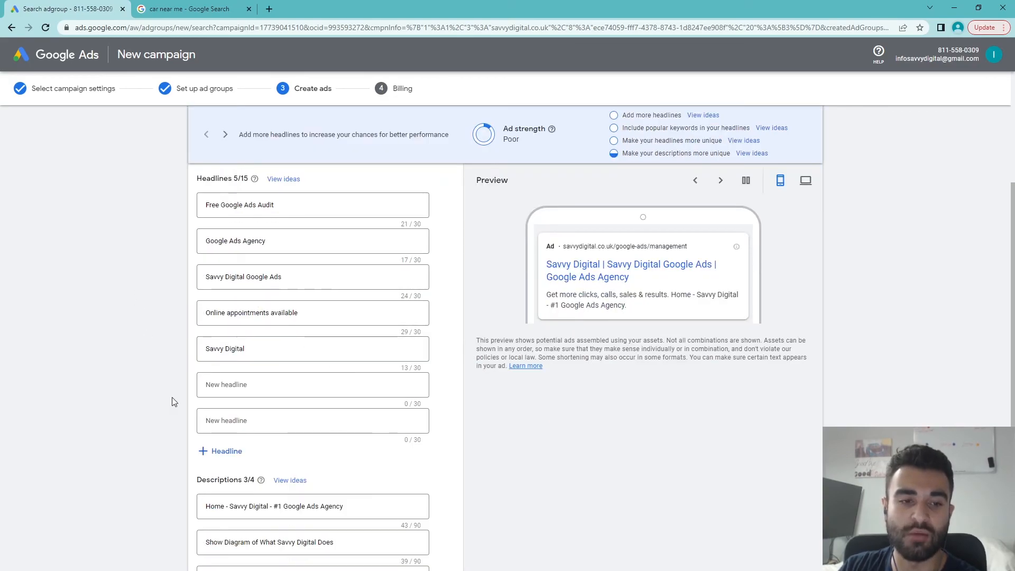
{"action": "left_click", "coordinate": [441, 203]}
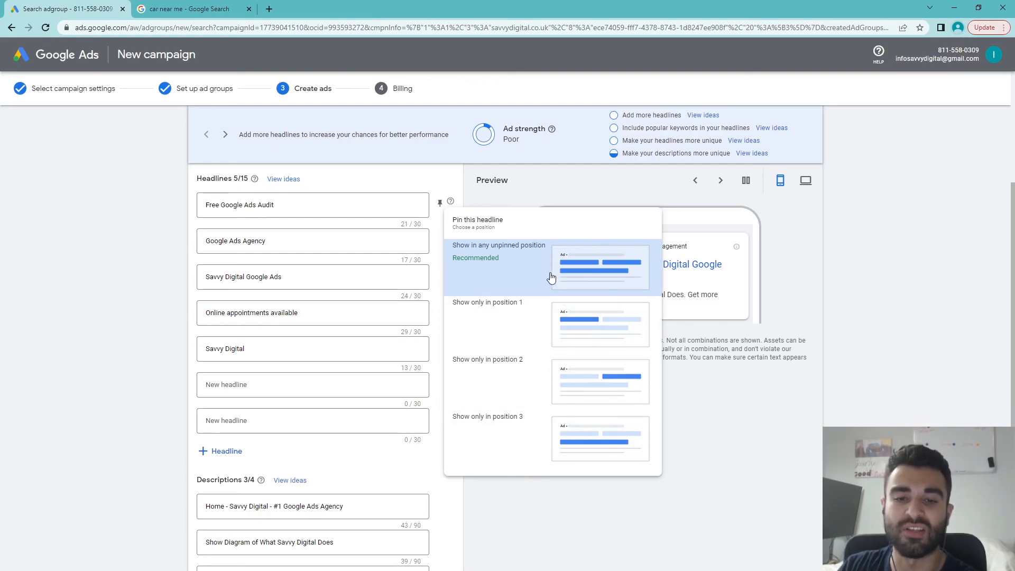
{"action": "left_click", "coordinate": [317, 203]}
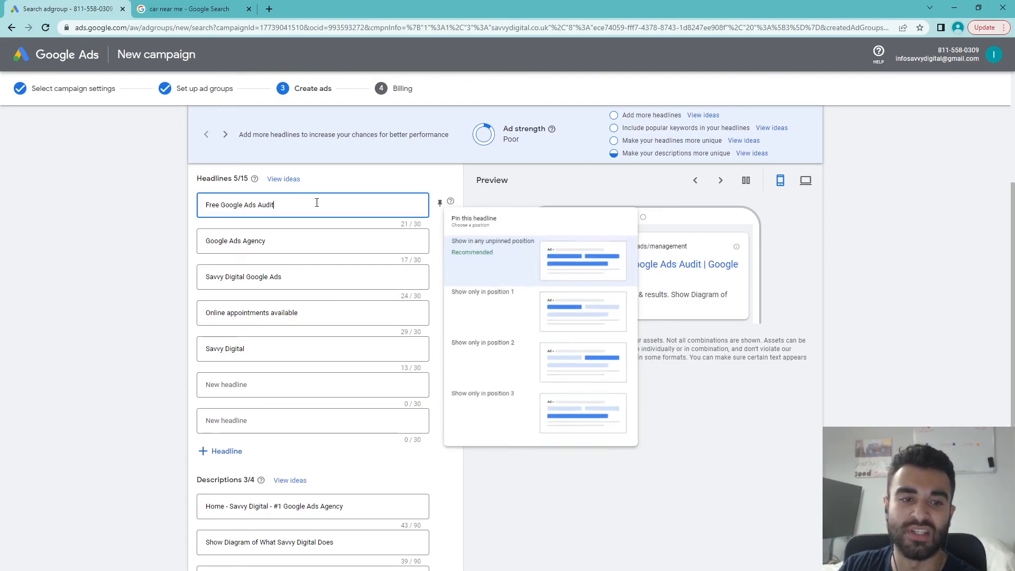
{"action": "key", "text": "ctrl+a"}
{"action": "left_click", "coordinate": [440, 204]}
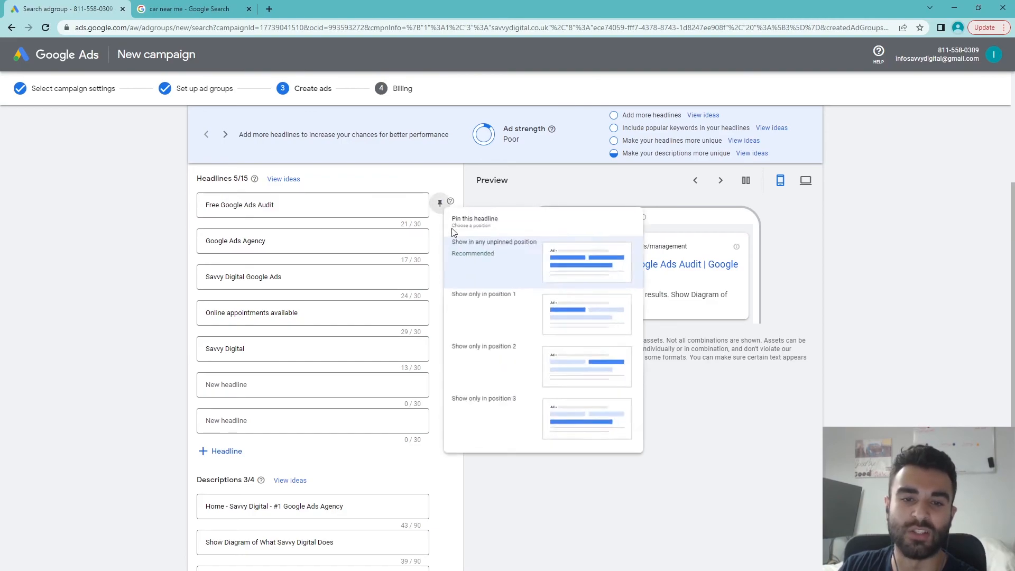
{"action": "left_click", "coordinate": [604, 333]}
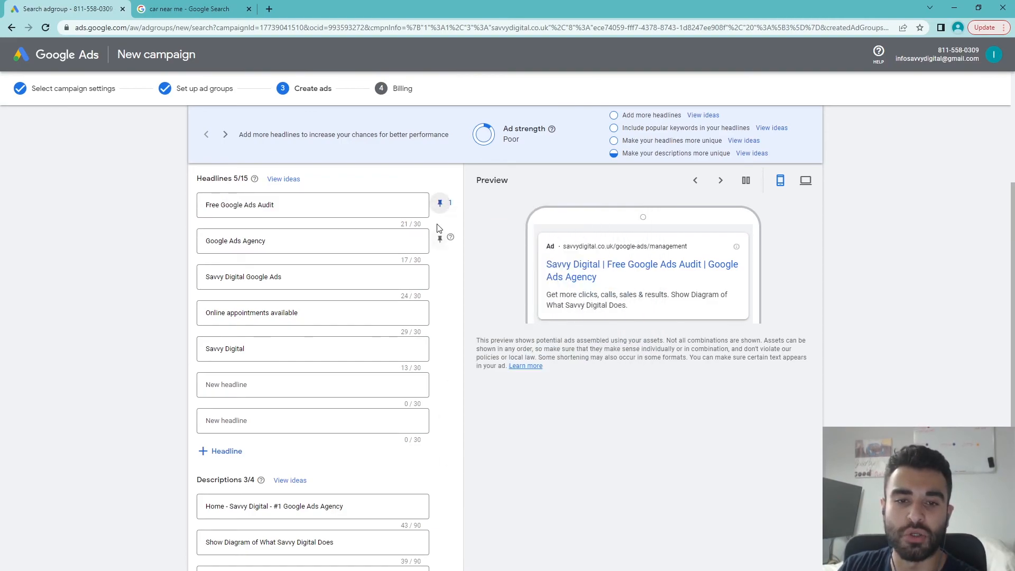
Check the pinned headline's placement in the ad preview and browse through several headline and description combinations
{"action": "left_click_drag", "start_coordinate": [548, 264], "coordinate": [652, 268]}
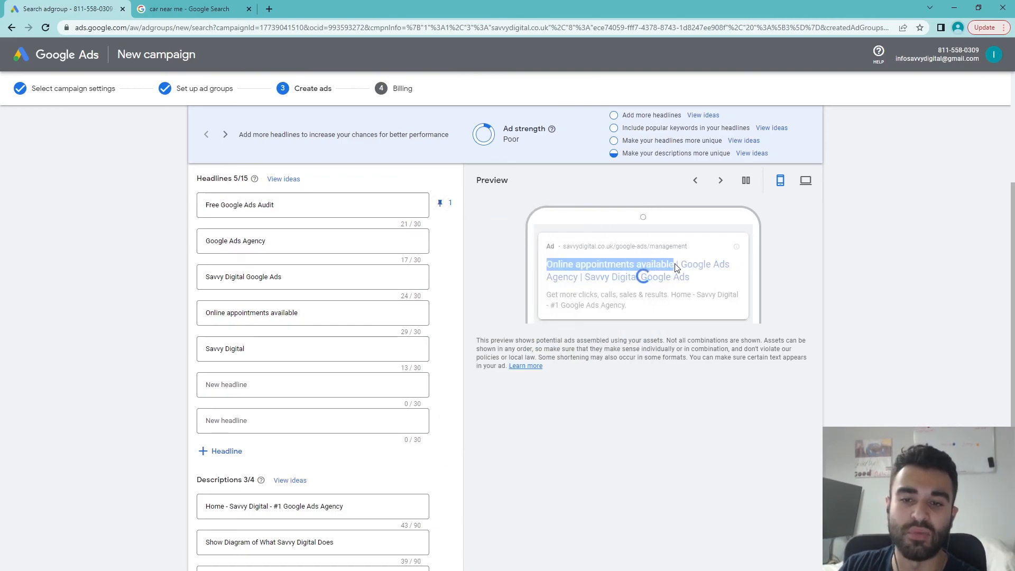
{"action": "left_click_drag", "start_coordinate": [551, 266], "coordinate": [644, 268]}
{"action": "left_click", "coordinate": [648, 360]}
{"action": "left_click_drag", "start_coordinate": [763, 320], "coordinate": [547, 249]}
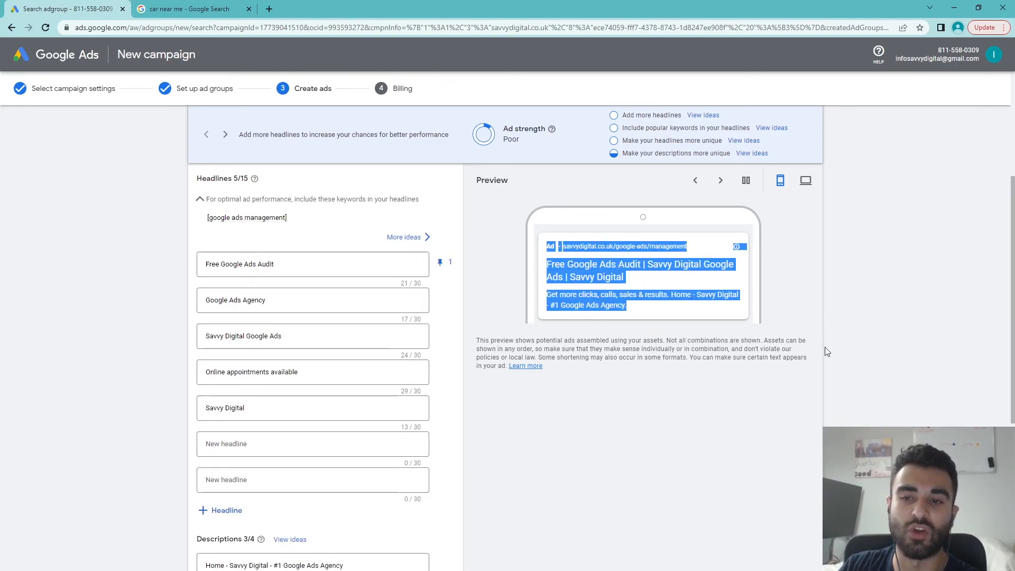
{"action": "left_click", "coordinate": [722, 182]}
{"action": "left_click", "coordinate": [724, 191]}
{"action": "left_click", "coordinate": [724, 191]}
{"action": "left_click", "coordinate": [723, 192]}
{"action": "left_click", "coordinate": [723, 193]}
{"action": "left_click", "coordinate": [722, 194]}
Compare the ad's mobile and desktop previews, leaving the desktop version displayed
{"action": "scroll", "coordinate": [786, 326], "scroll_direction": "down", "scroll_amount": 5}
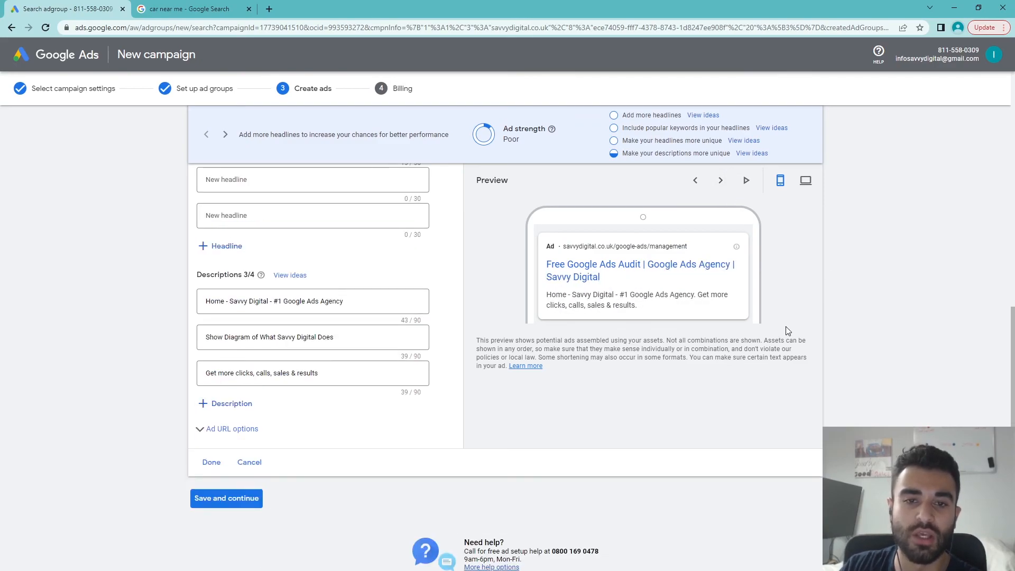
{"action": "left_click", "coordinate": [806, 181]}
{"action": "left_click", "coordinate": [780, 180]}
{"action": "scroll", "coordinate": [795, 224], "scroll_direction": "up", "scroll_amount": 2}
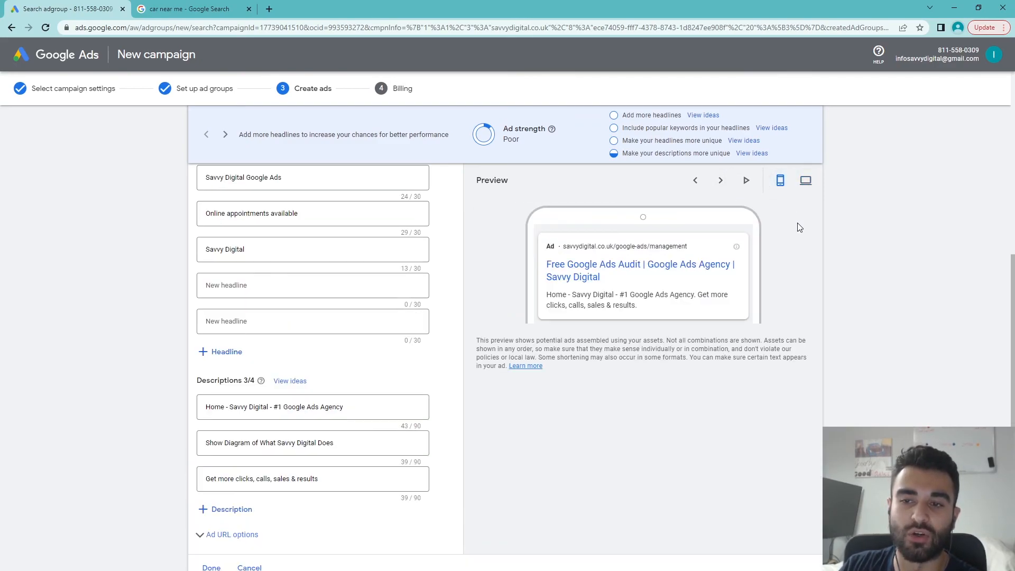
{"action": "left_click", "coordinate": [805, 180]}
{"action": "scroll", "coordinate": [753, 264], "scroll_direction": "down", "scroll_amount": 1}
{"action": "scroll", "coordinate": [544, 311], "scroll_direction": "down", "scroll_amount": 2}
{"action": "scroll", "coordinate": [381, 249], "scroll_direction": "up", "scroll_amount": 5}
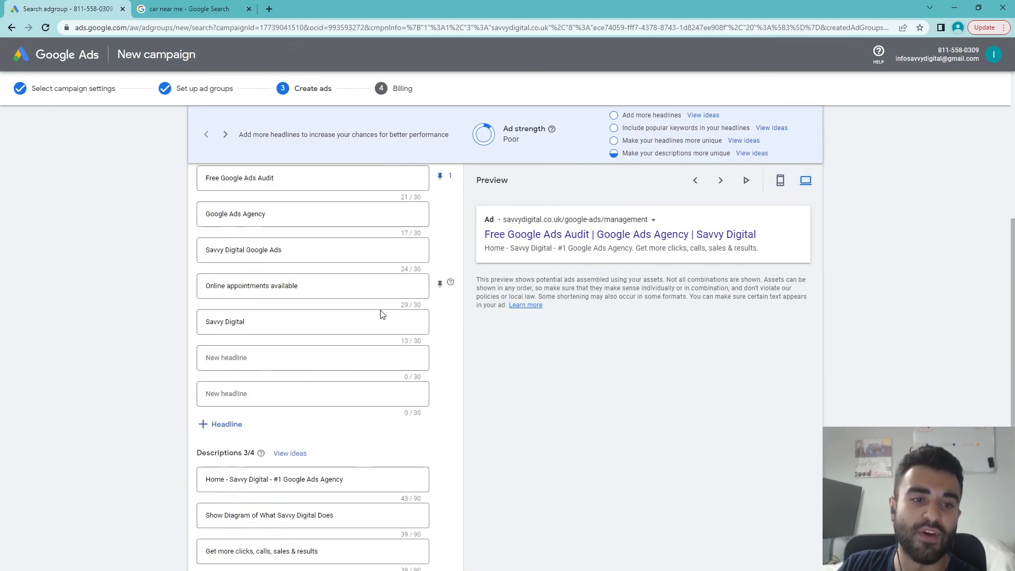
Review the ad's description lines, starting with Home - Savvy Digital - #1 Google Ads Agency
{"action": "scroll", "coordinate": [388, 317], "scroll_direction": "down", "scroll_amount": 4}
{"action": "left_click_drag", "start_coordinate": [385, 325], "coordinate": [142, 320]}
{"action": "left_click", "coordinate": [144, 355]}
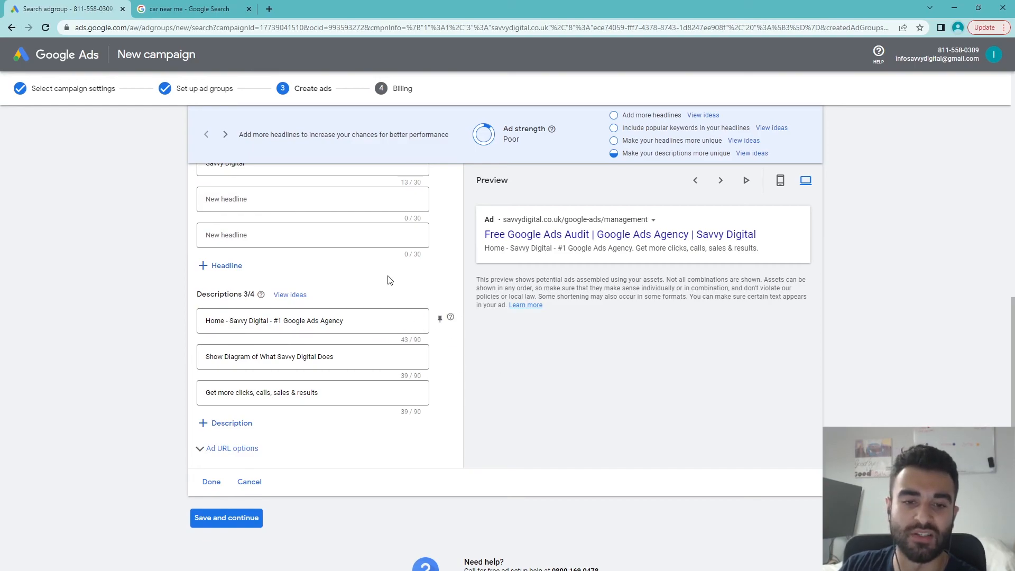
Compare the ad's description lines with the cinch ad description in the "car near me" Google search results
{"action": "key", "text": "ctrl+Tab"}
{"action": "left_click_drag", "start_coordinate": [95, 168], "coordinate": [377, 177]}
{"action": "key", "text": "ctrl+Tab"}
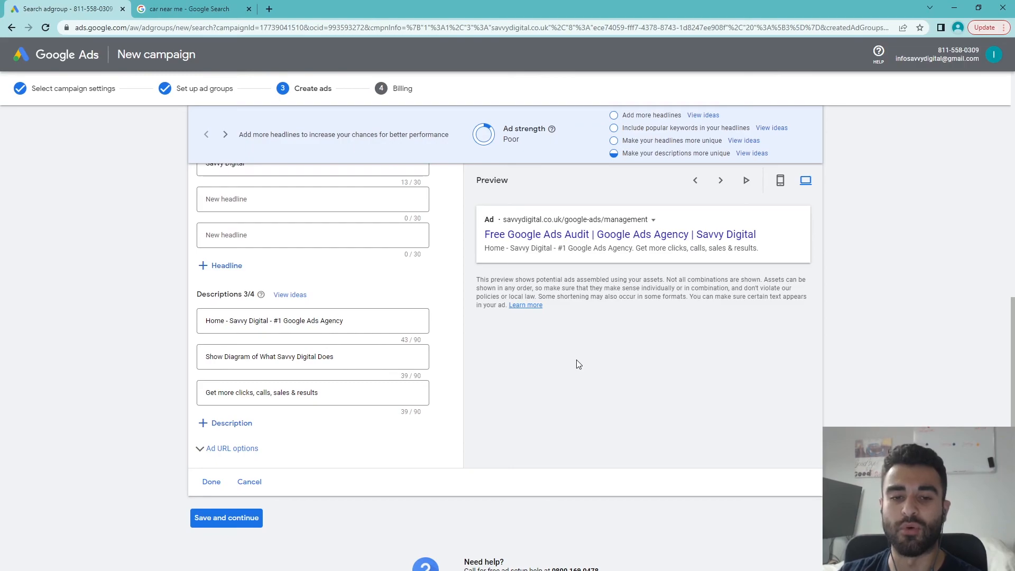
{"action": "left_click", "coordinate": [191, 9]}
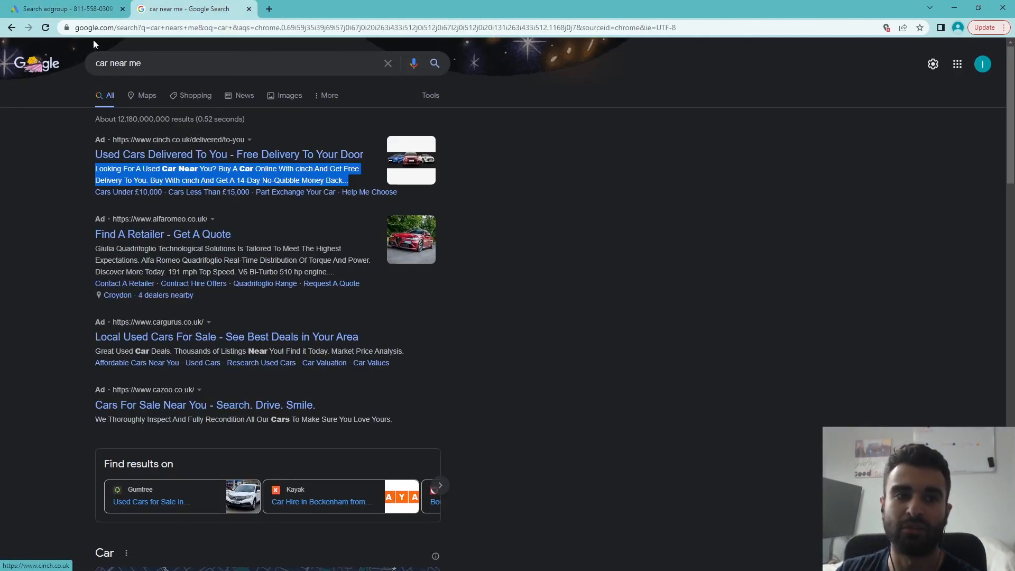
{"action": "left_click", "coordinate": [74, 9]}
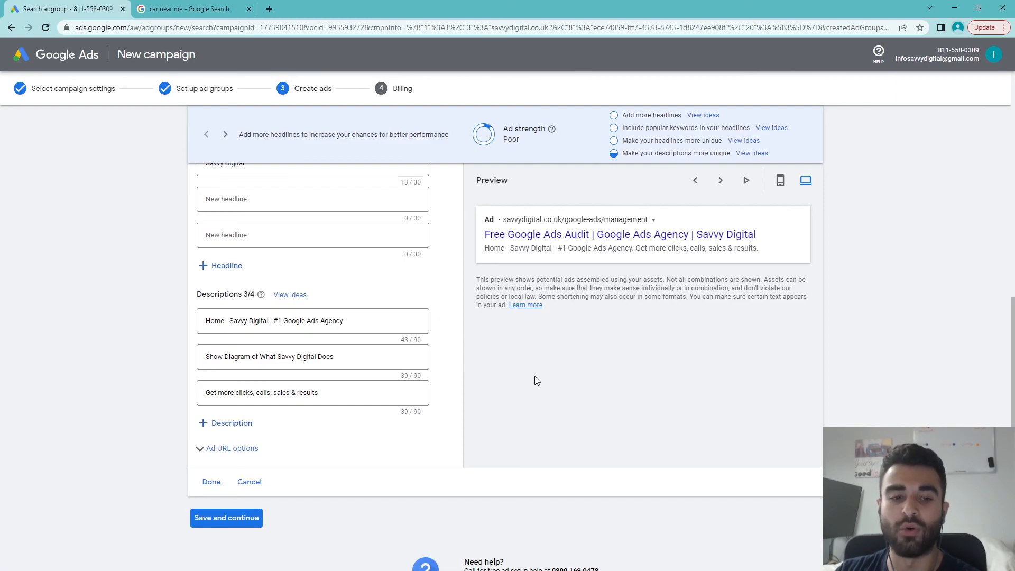
Examine the Ad URL options, including the tracking template, final URL suffix and custom parameter, leaving them blank and collapsed
{"action": "left_click", "coordinate": [245, 449]}
{"action": "scroll", "coordinate": [265, 439], "scroll_direction": "down", "scroll_amount": 2}
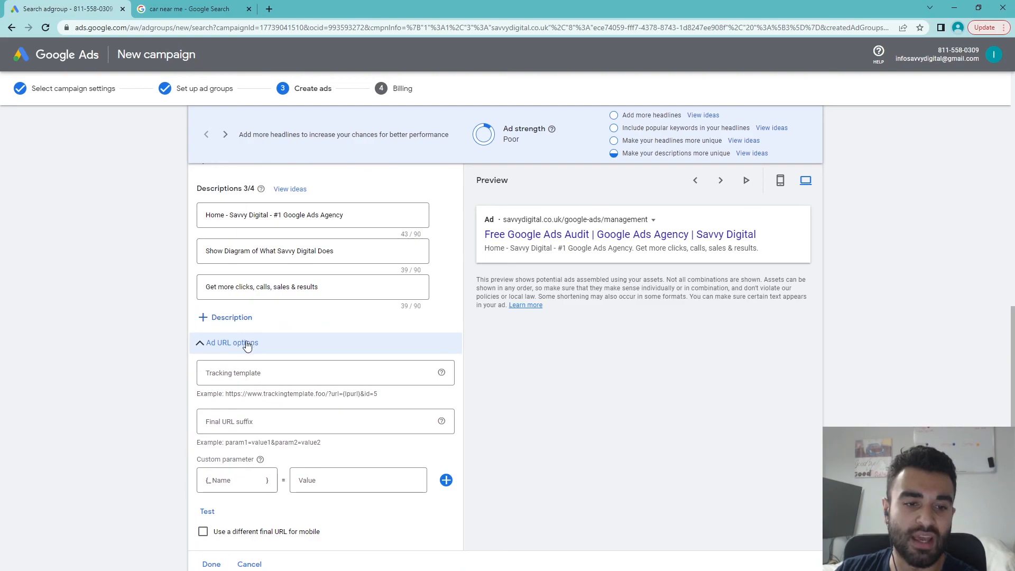
{"action": "left_click", "coordinate": [262, 374]}
{"action": "left_click", "coordinate": [272, 423]}
{"action": "left_click", "coordinate": [580, 434]}
{"action": "scroll", "coordinate": [324, 395], "scroll_direction": "down", "scroll_amount": 2}
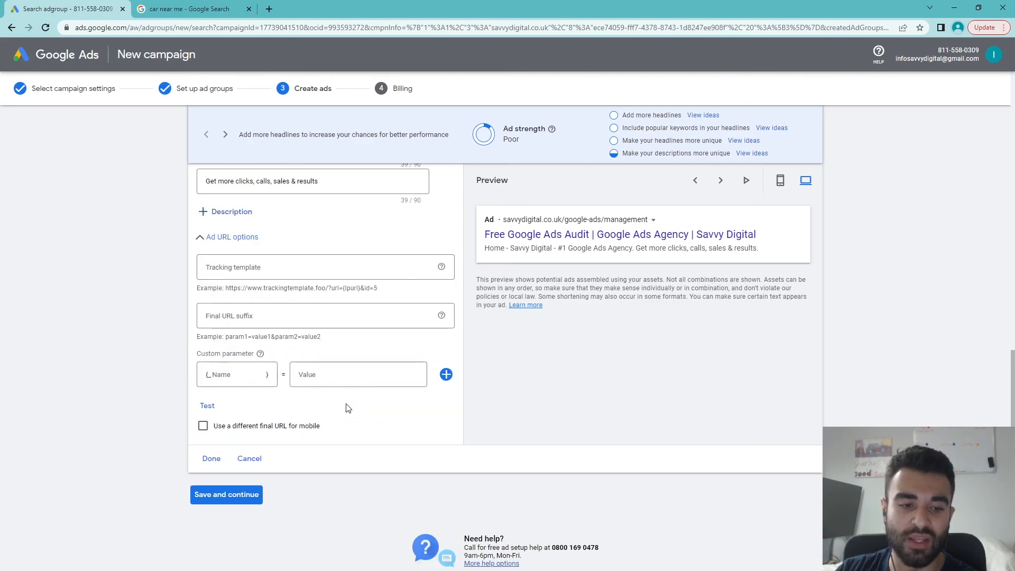
{"action": "scroll", "coordinate": [323, 395], "scroll_direction": "up", "scroll_amount": 1}
{"action": "left_click", "coordinate": [247, 295]}
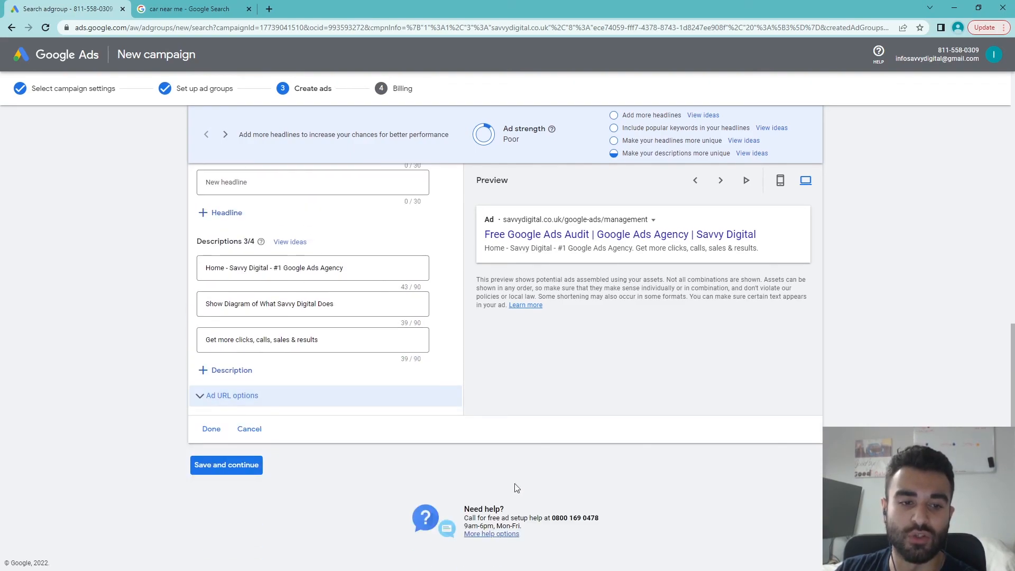
Save the ad, continue to billing, and review the payment info form and its introductory offer
{"action": "left_click", "coordinate": [240, 465]}
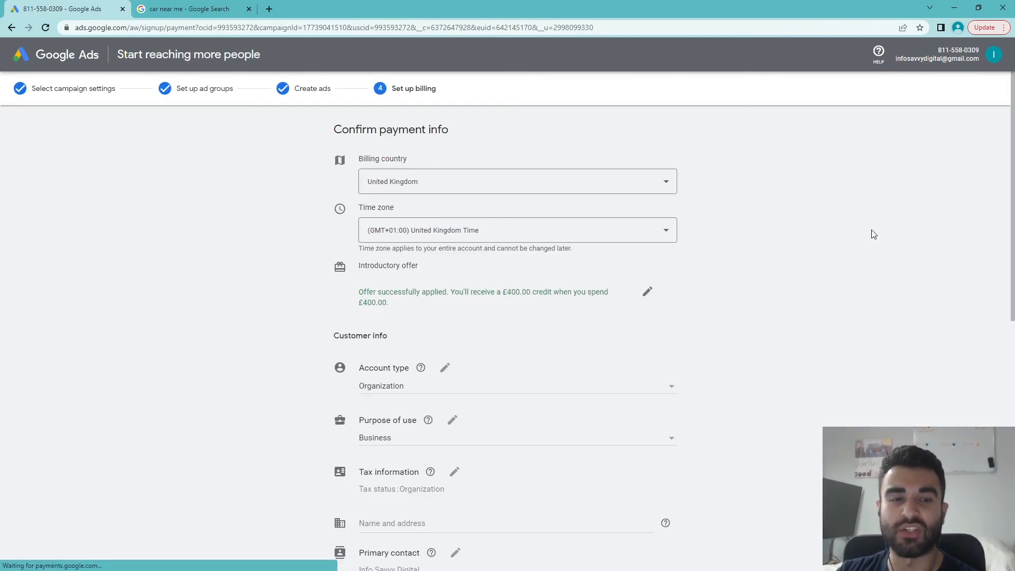
{"action": "scroll", "coordinate": [730, 231], "scroll_direction": "down", "scroll_amount": 8}
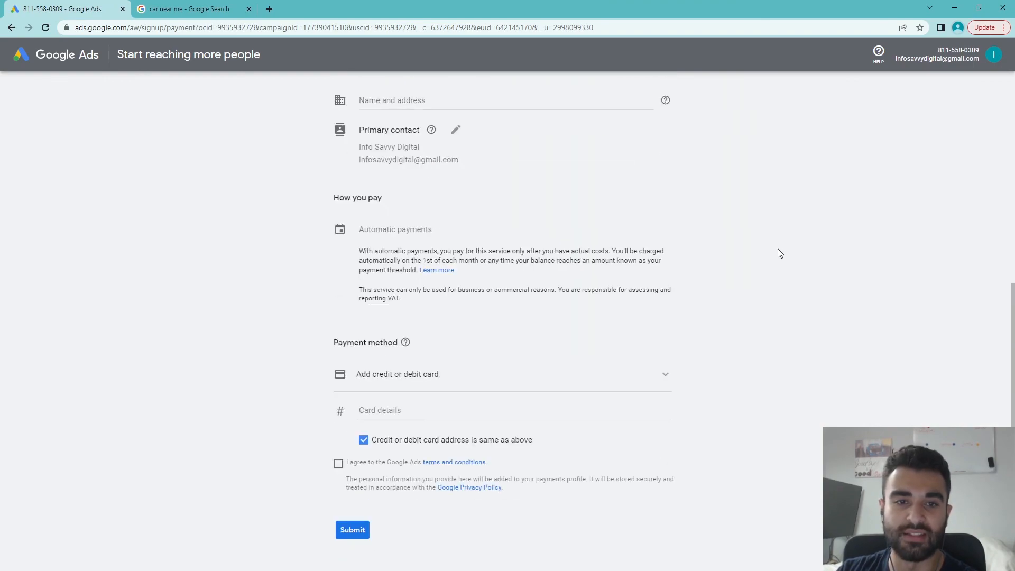
{"action": "scroll", "coordinate": [781, 258], "scroll_direction": "up", "scroll_amount": 6}
{"action": "scroll", "coordinate": [782, 263], "scroll_direction": "up", "scroll_amount": 2}
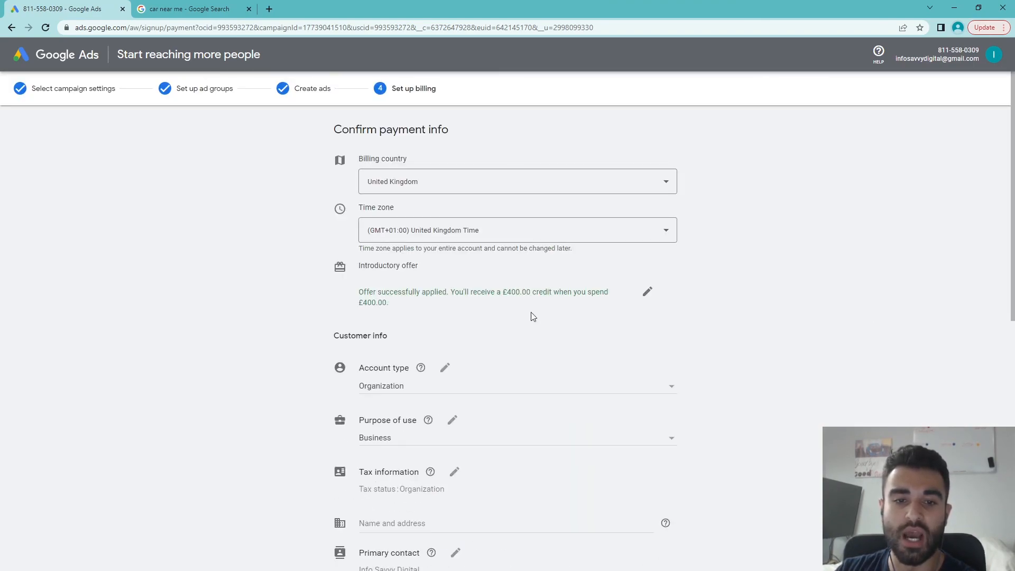
{"action": "left_click_drag", "start_coordinate": [343, 293], "coordinate": [689, 309]}
{"action": "scroll", "coordinate": [803, 303], "scroll_direction": "down", "scroll_amount": 9}
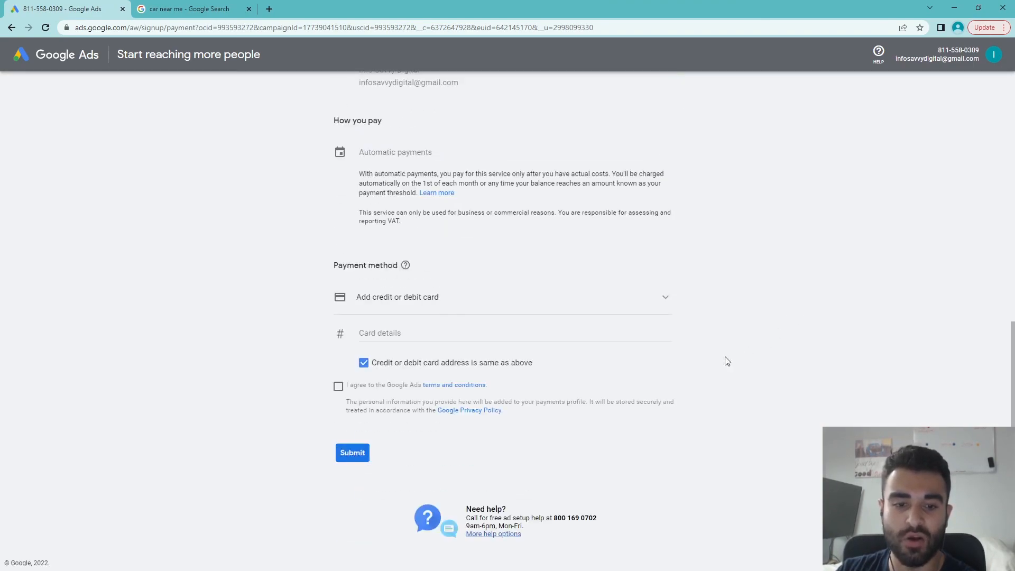
Agree to the Google Ads terms and conditions and try to submit the payment info form
{"action": "left_click", "coordinate": [339, 387]}
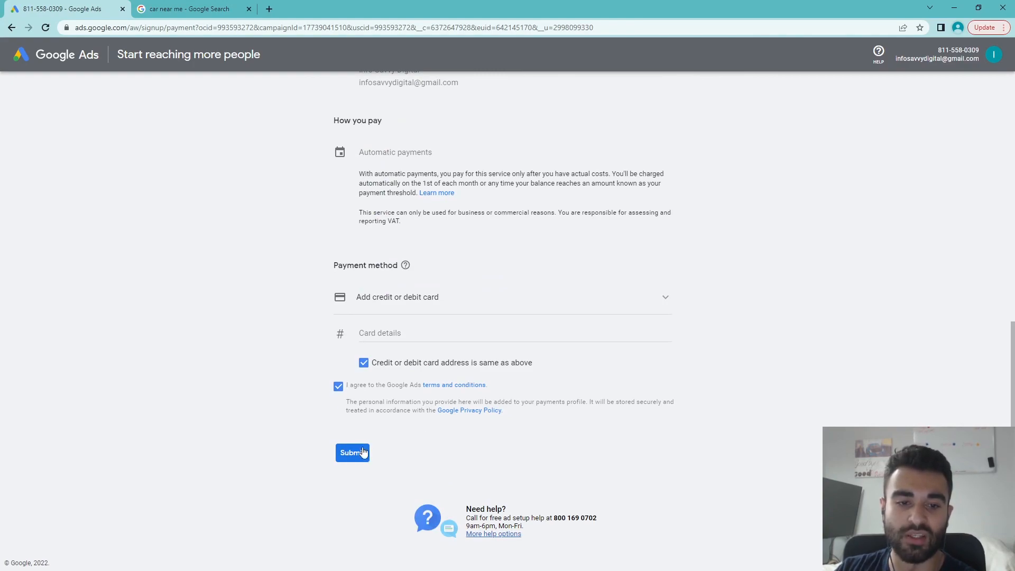
{"action": "scroll", "coordinate": [584, 403], "scroll_direction": "up", "scroll_amount": 1}
{"action": "scroll", "coordinate": [584, 403], "scroll_direction": "up", "scroll_amount": 9}
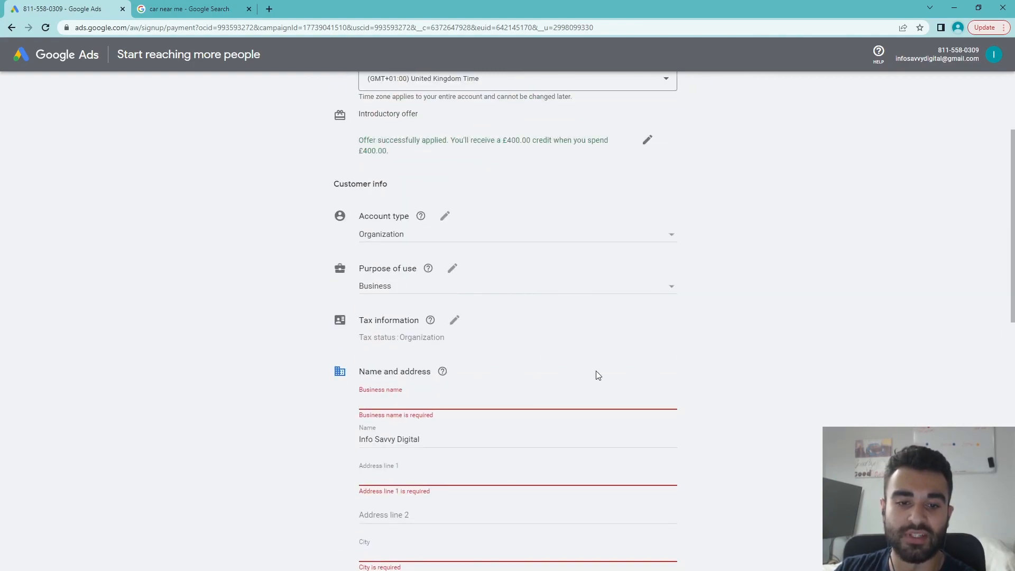
{"action": "left_click", "coordinate": [828, 356]}
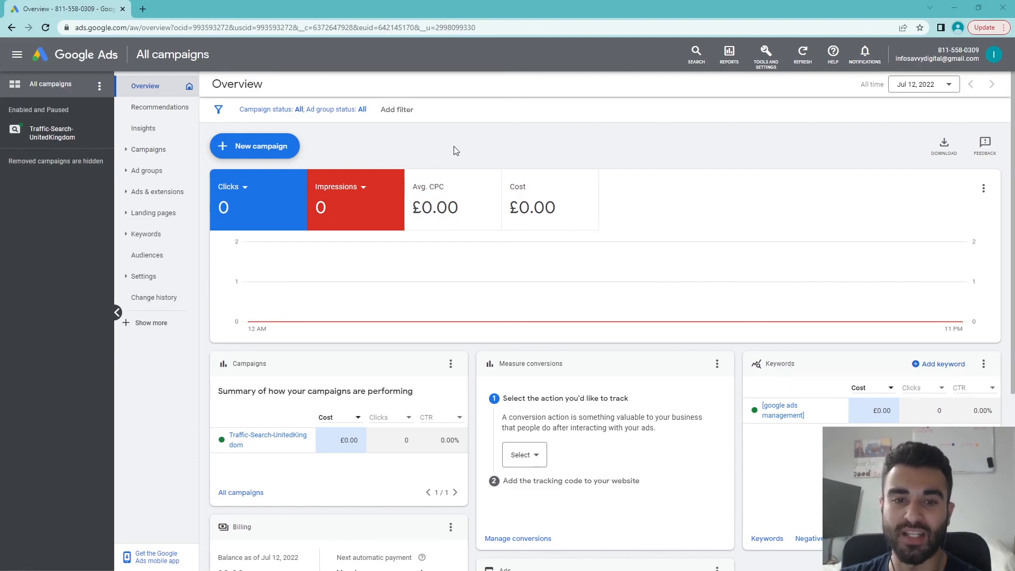
Check the status of the Traffic-Search-UnitedKingdom campaign and its responsive search ad, and return to the account overview
{"action": "left_click", "coordinate": [147, 149]}
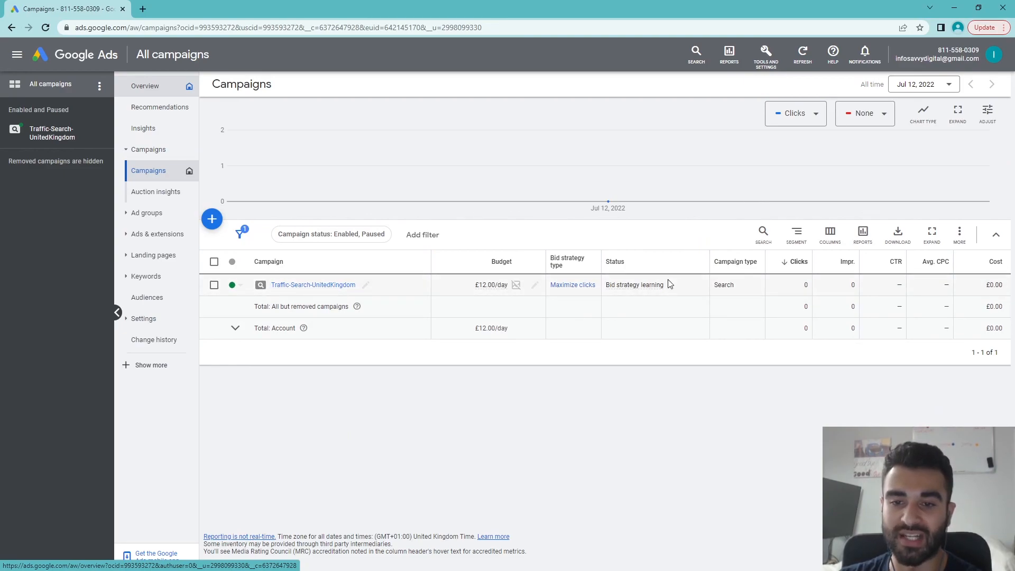
{"action": "left_click", "coordinate": [166, 237]}
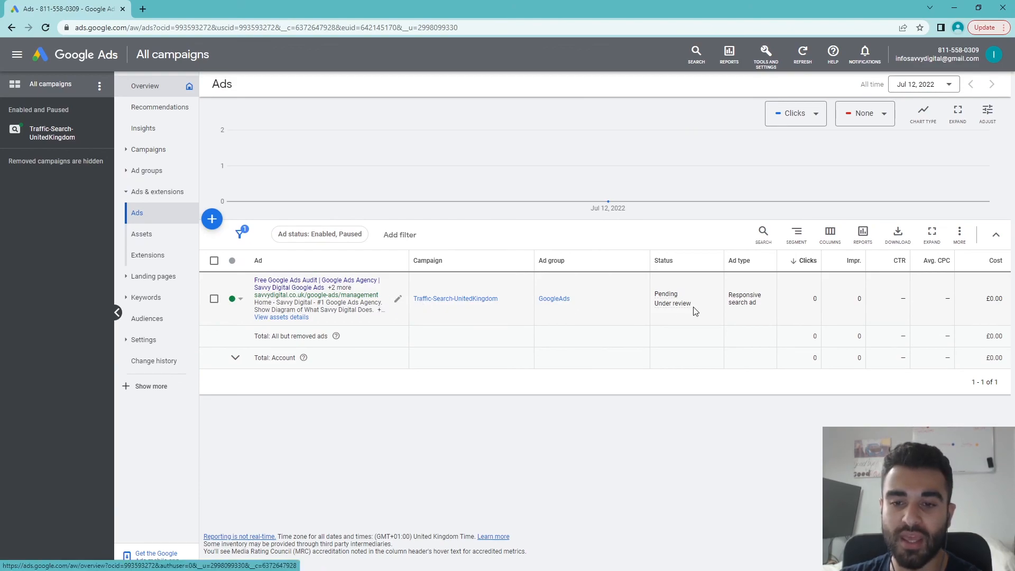
{"action": "left_click_drag", "start_coordinate": [696, 309], "coordinate": [657, 296]}
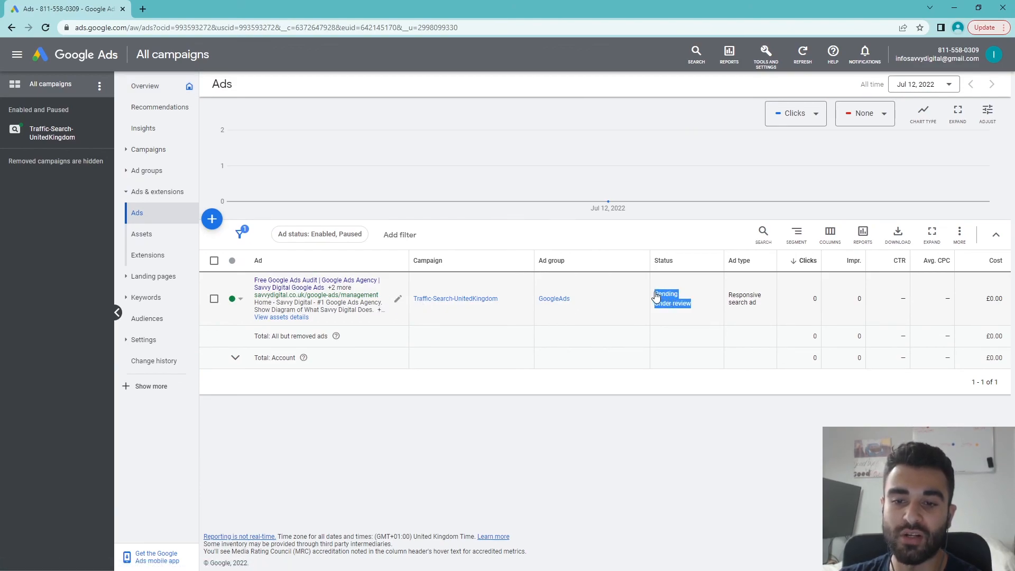
{"action": "left_click", "coordinate": [661, 335]}
{"action": "left_click", "coordinate": [159, 85]}
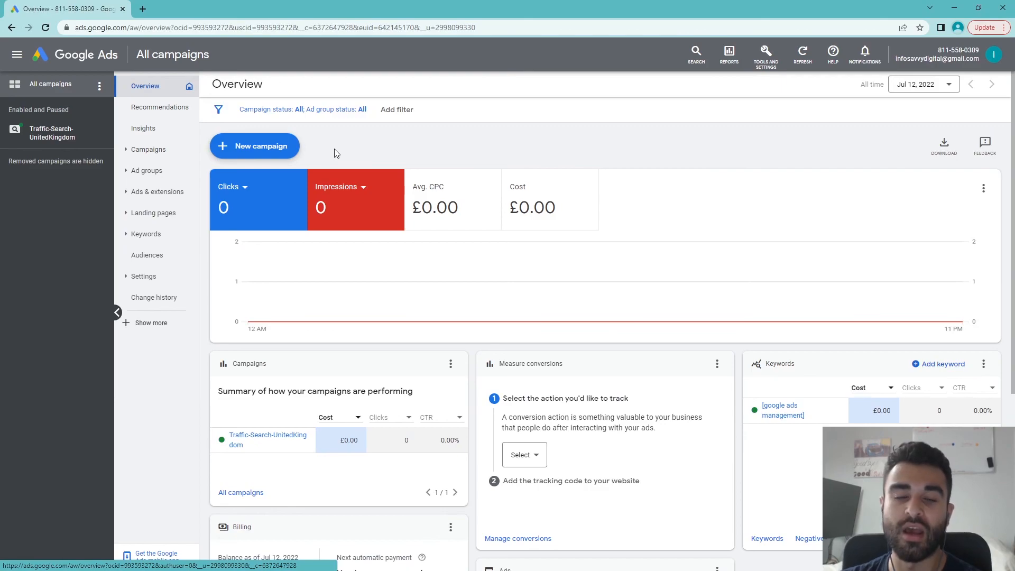